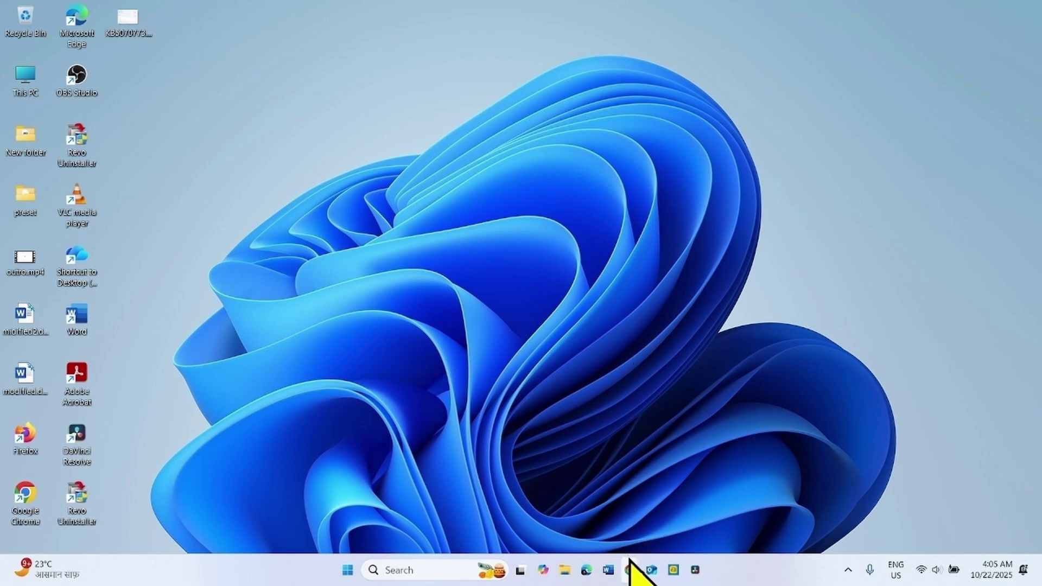
Bring the Chrome window with the KB5070773 Microsoft Update Catalog results to the front.
{"action": "mouse_move", "coordinate": [629, 570]}
{"action": "left_click", "coordinate": [749, 529]}
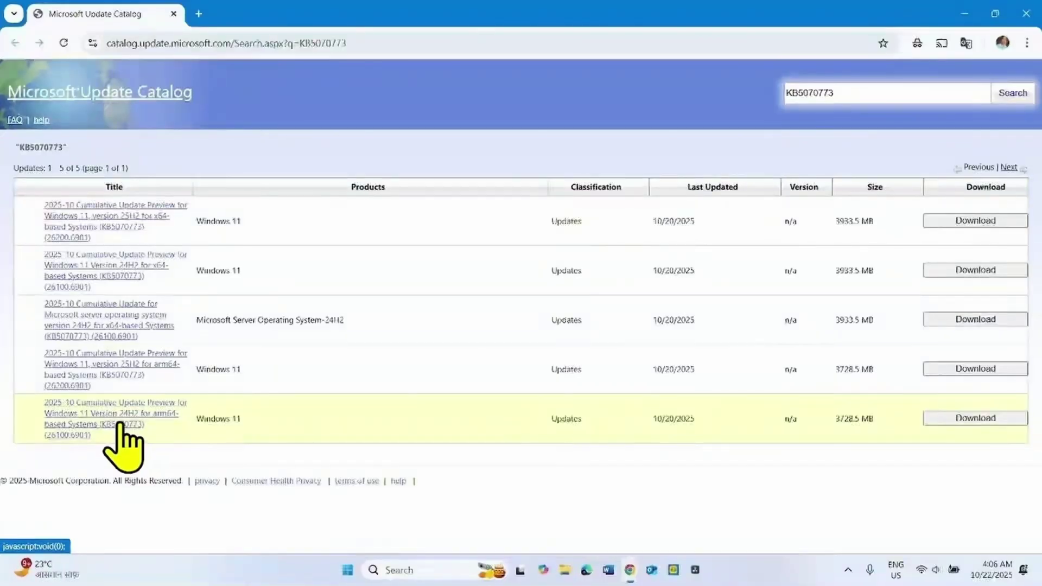
Open Settings > System > About and highlight System type: 64-bit operating system, x64-based processor.
{"action": "left_click", "coordinate": [349, 575]}
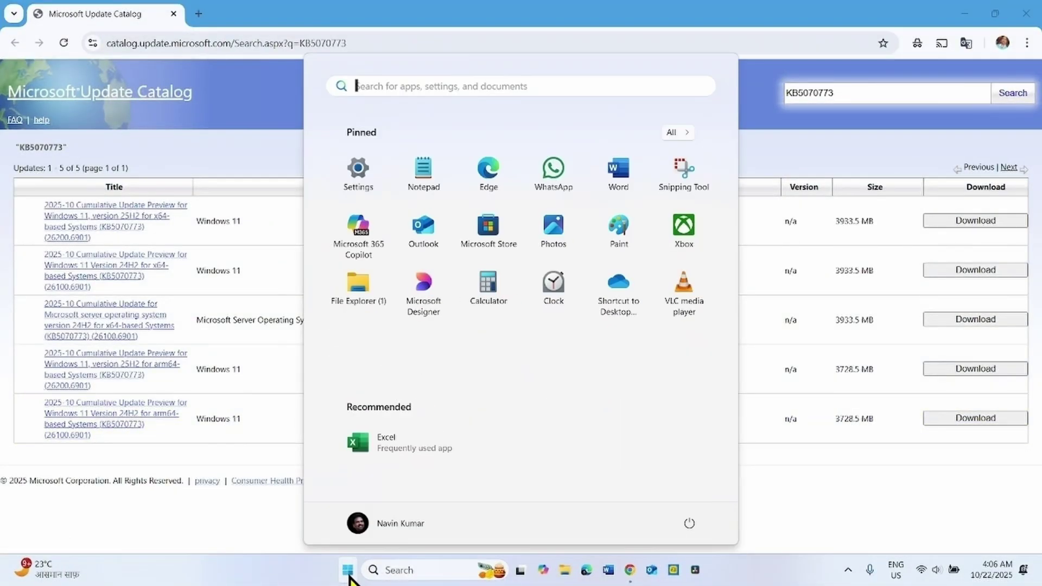
{"action": "left_click", "coordinate": [358, 179]}
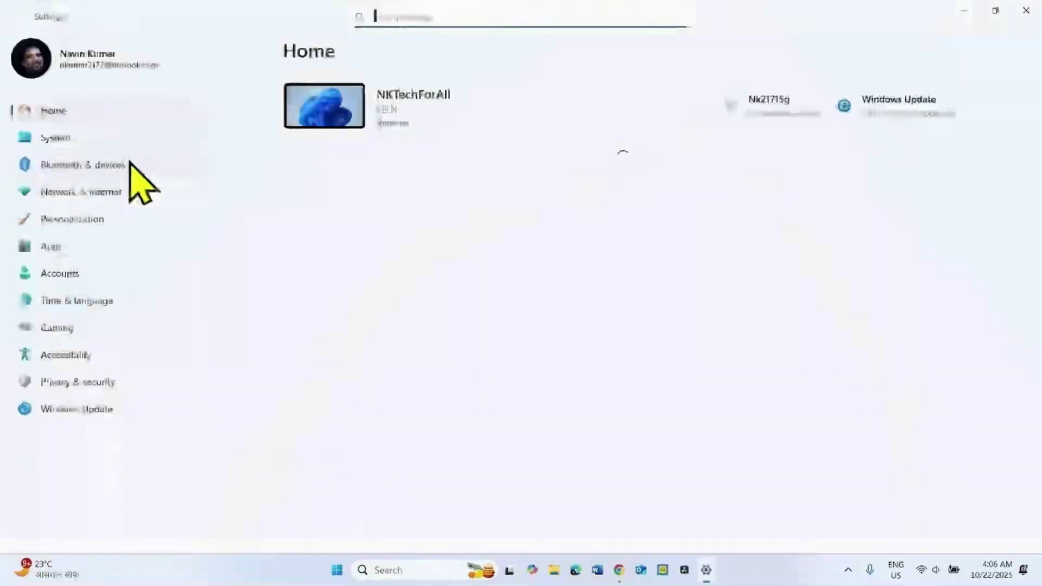
{"action": "left_click", "coordinate": [84, 140]}
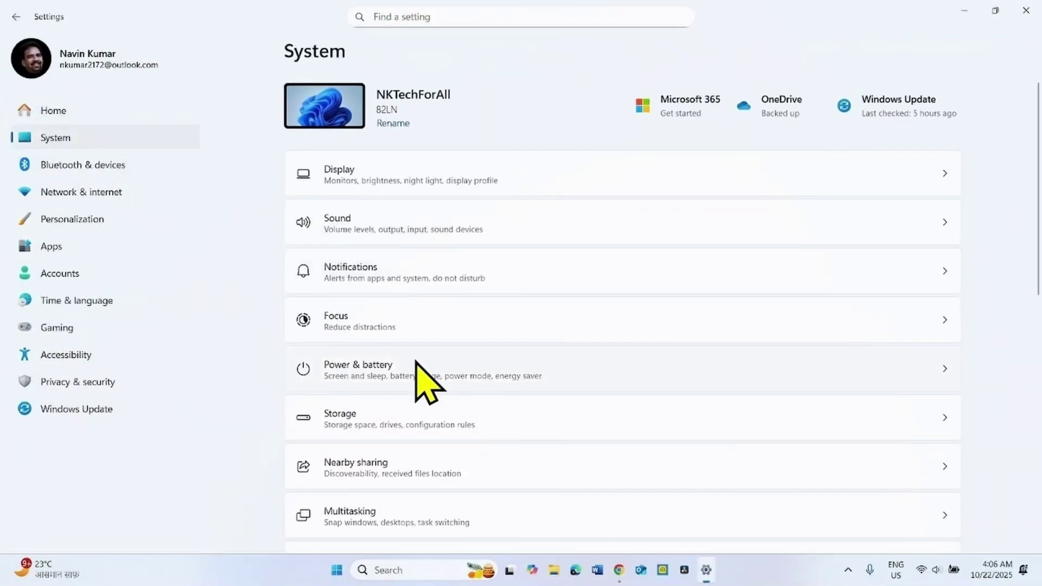
{"action": "scroll", "coordinate": [420, 366], "scroll_direction": "down", "scroll_amount": 10}
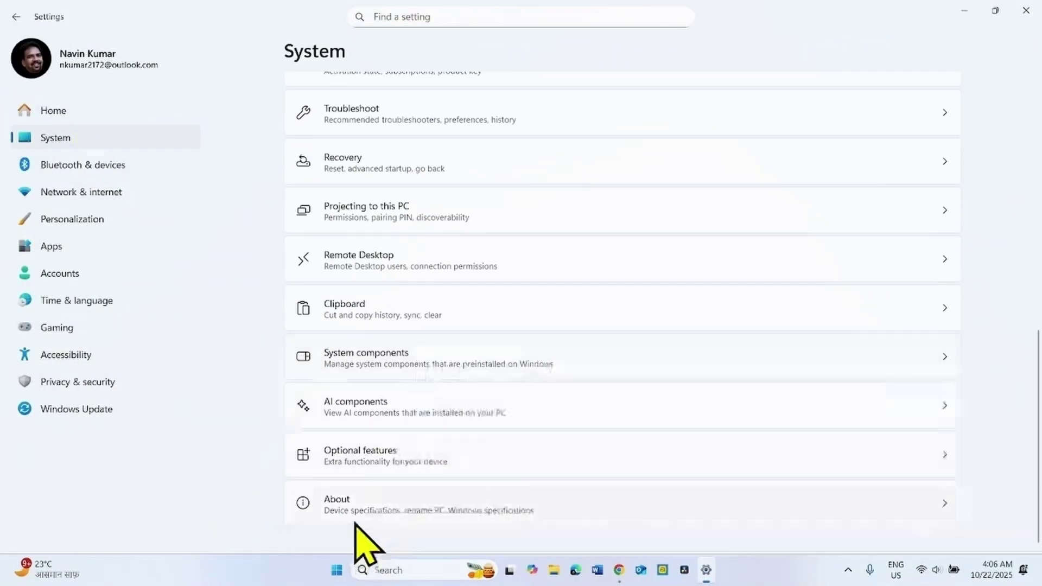
{"action": "left_click", "coordinate": [353, 512]}
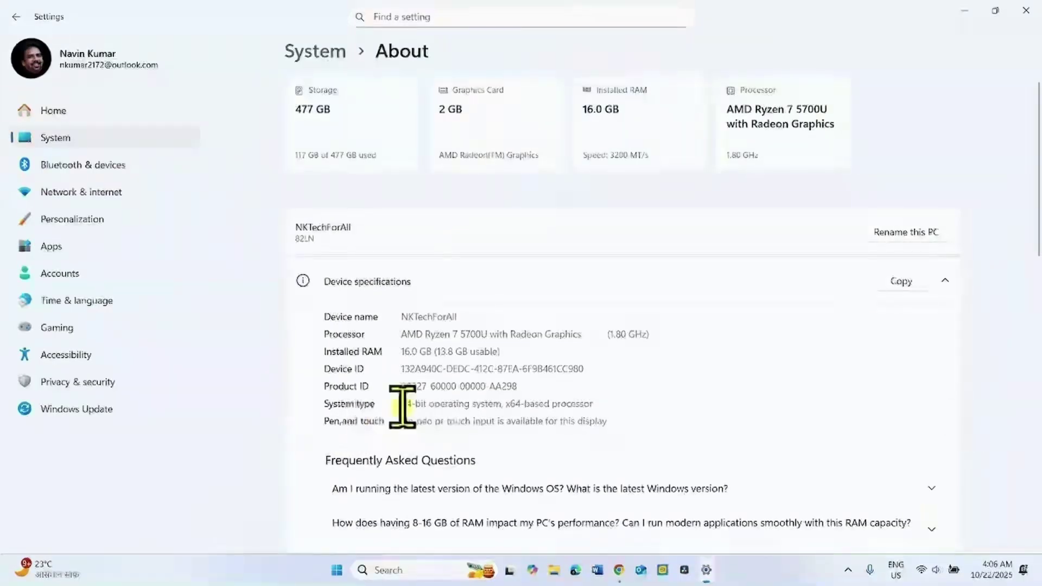
{"action": "left_click_drag", "start_coordinate": [400, 402], "coordinate": [608, 404]}
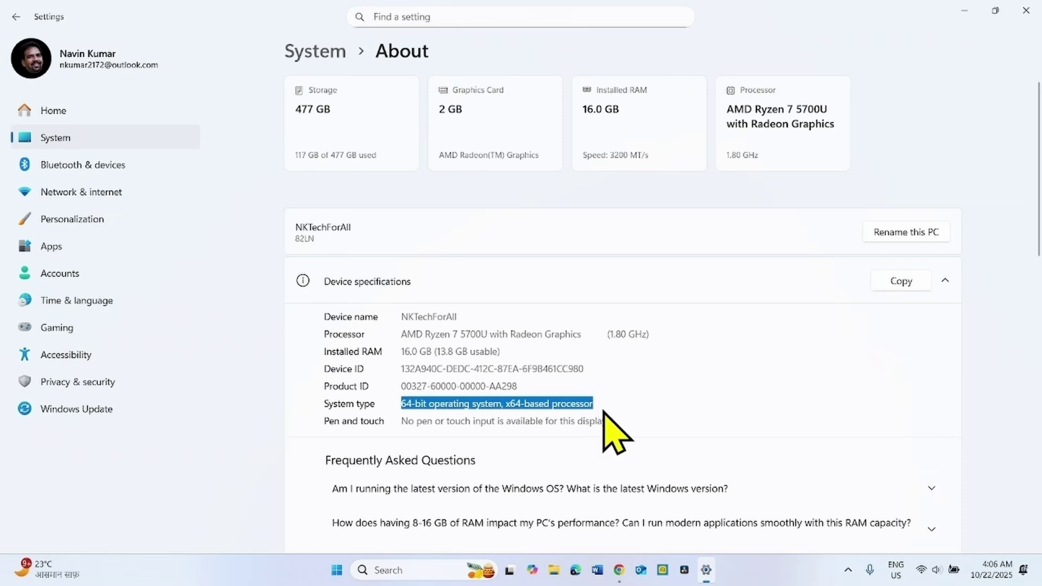
{"action": "left_click", "coordinate": [602, 404]}
{"action": "left_click_drag", "start_coordinate": [602, 404], "coordinate": [400, 404]}
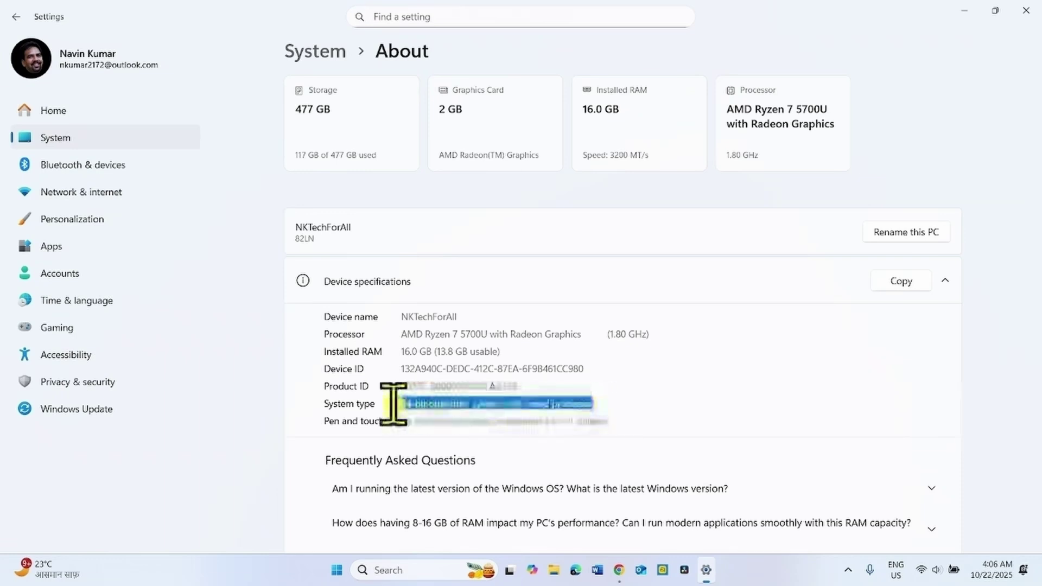
Download the KB5070773 Windows 11 25H2 x64 .msu package (3.3 GB) from the catalog.
{"action": "left_click", "coordinate": [1018, 18]}
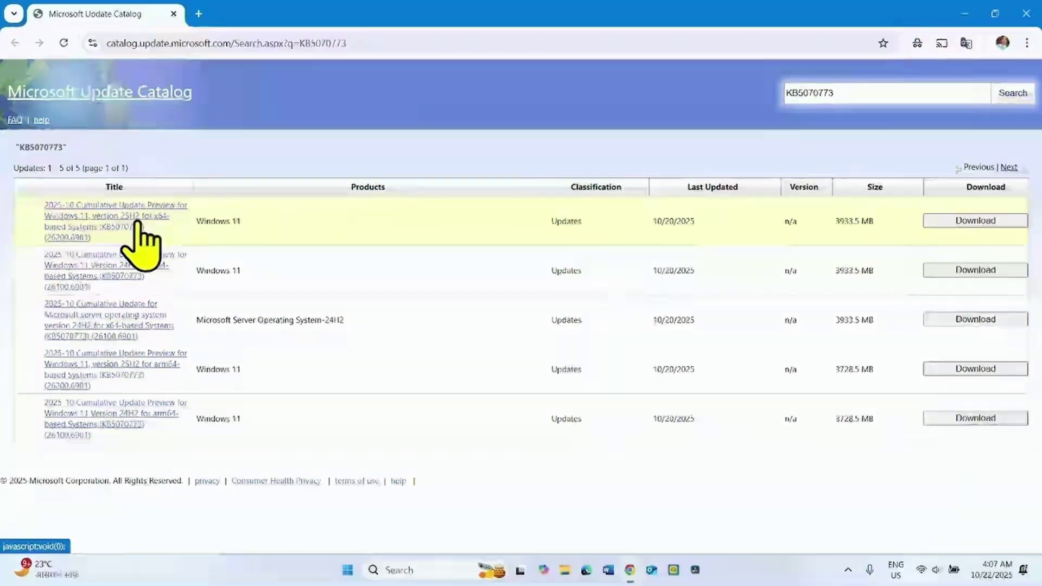
{"action": "left_click", "coordinate": [989, 222]}
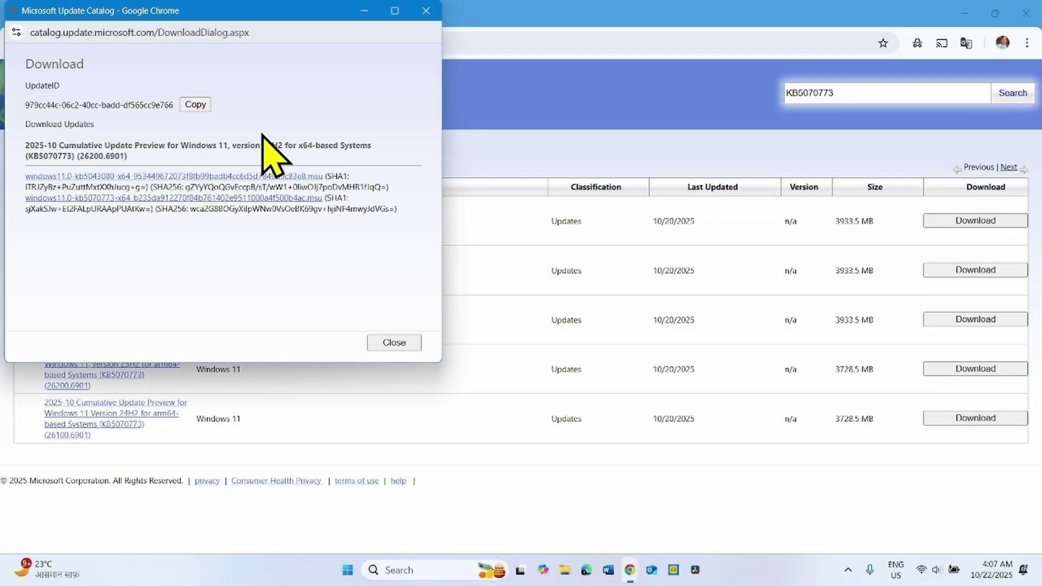
{"action": "left_click", "coordinate": [94, 198]}
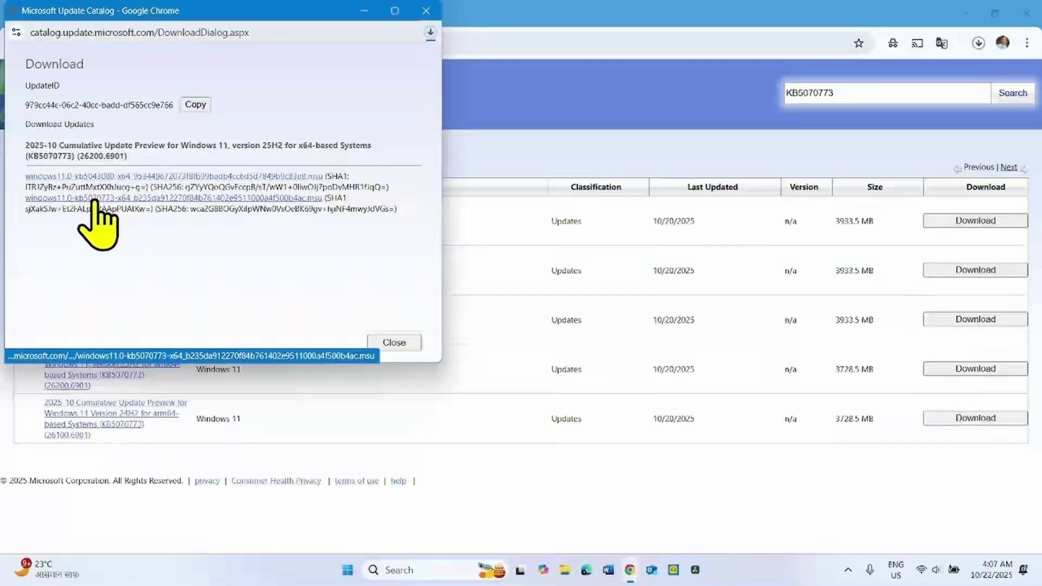
{"action": "left_click", "coordinate": [409, 343]}
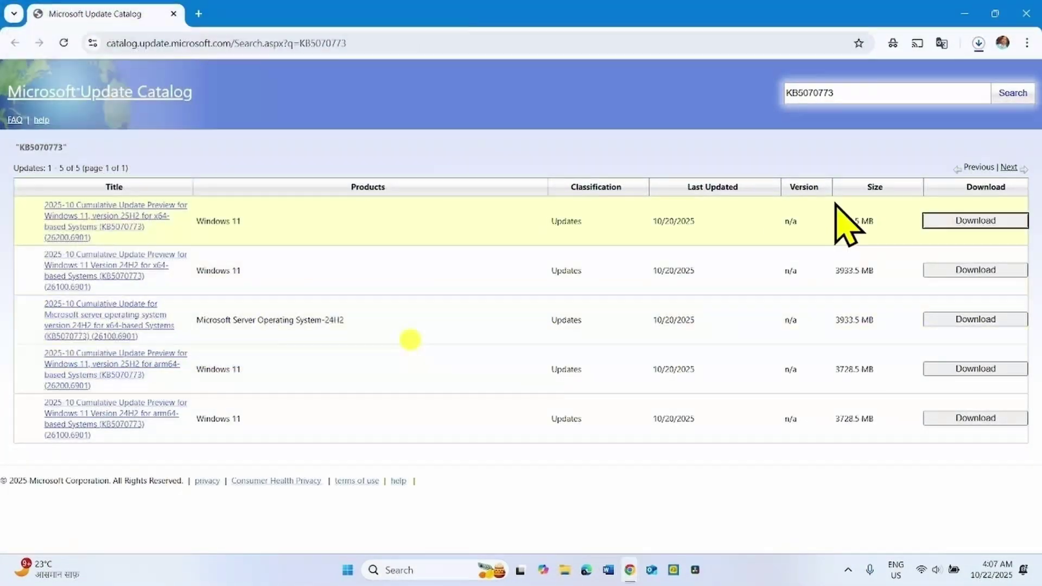
{"action": "left_click", "coordinate": [978, 43]}
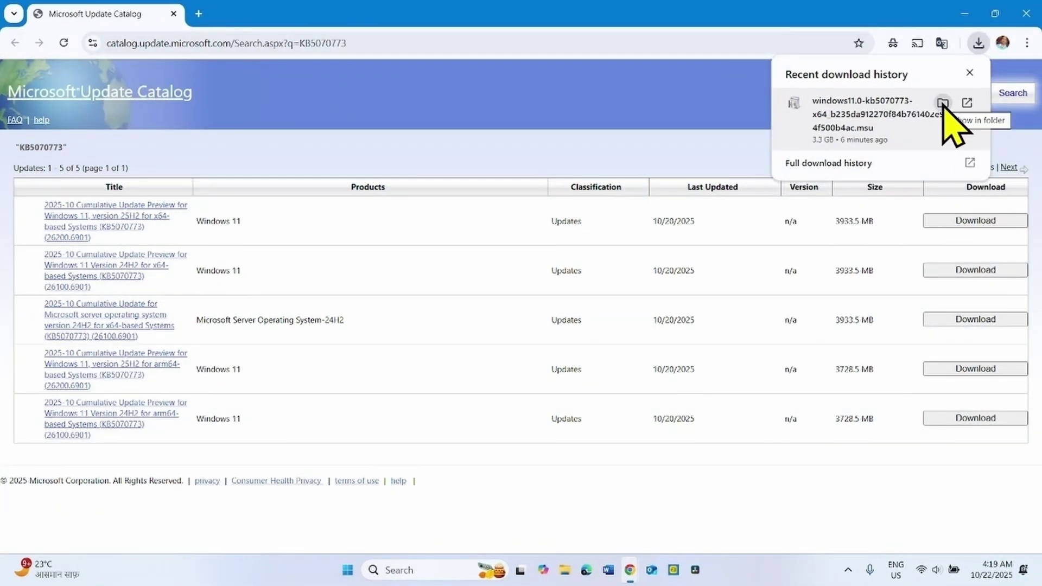
Run the downloaded KB5070773 .msu from Downloads and dismiss its already-installed message.
{"action": "left_click", "coordinate": [943, 103]}
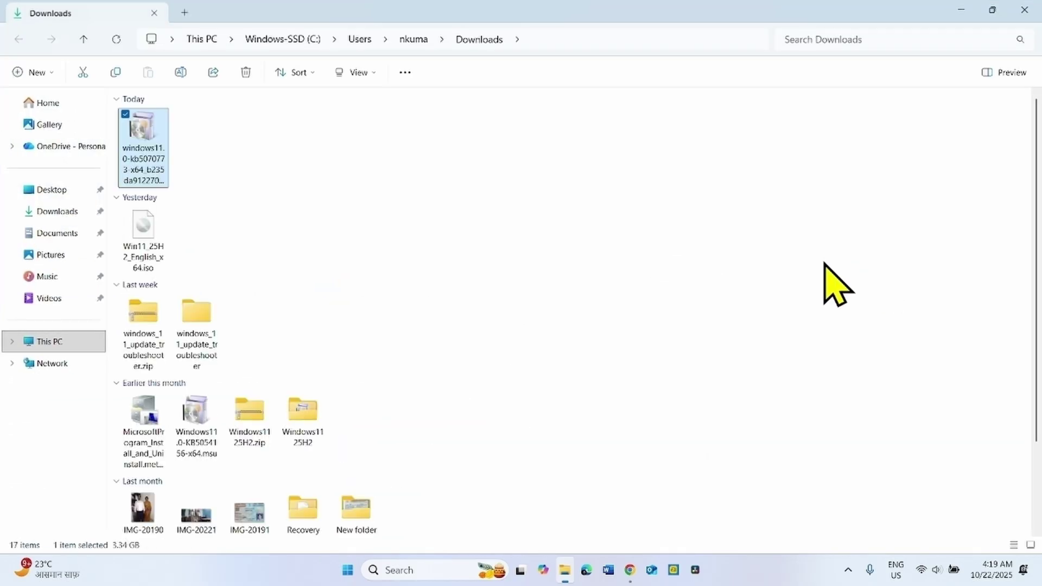
{"action": "right_click", "coordinate": [141, 139]}
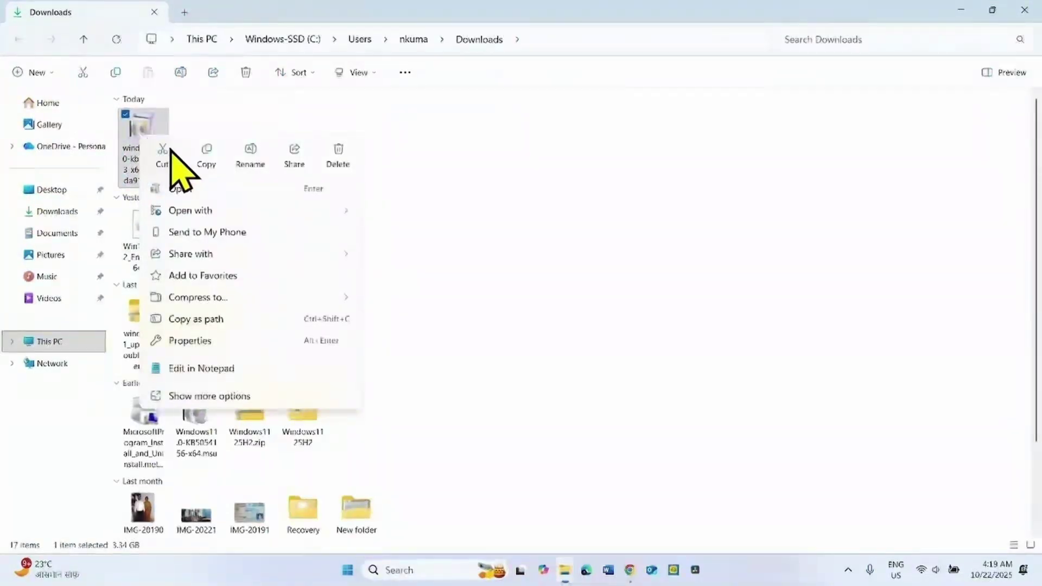
{"action": "left_click", "coordinate": [208, 191]}
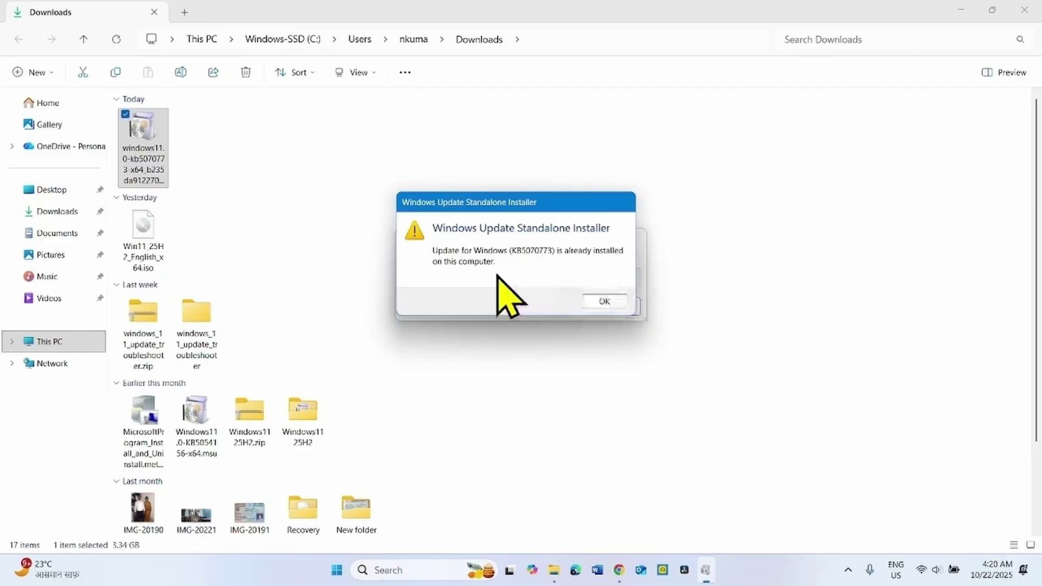
{"action": "left_click", "coordinate": [603, 301]}
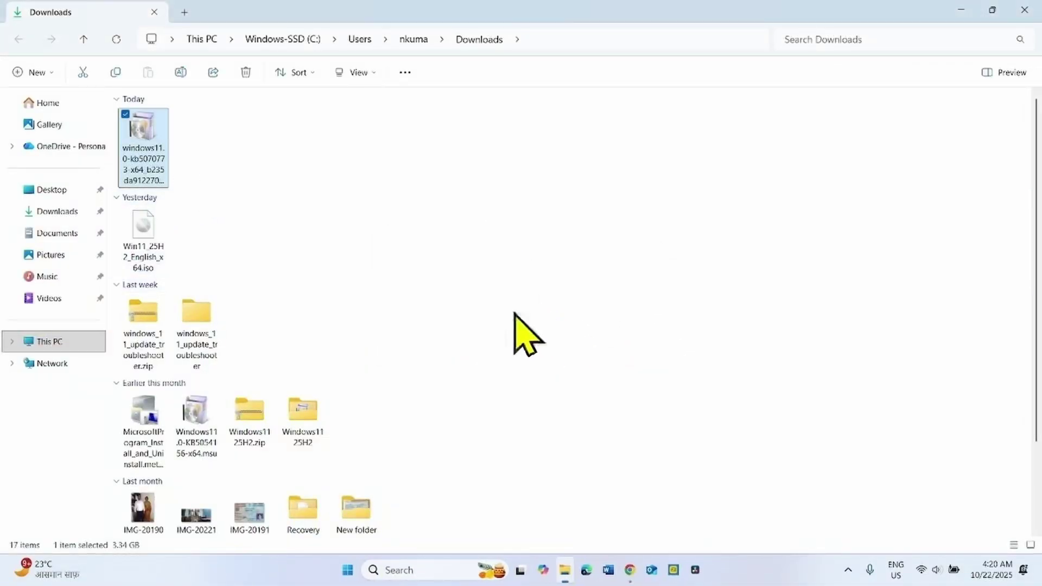
Close the Downloads folder, minimize Chrome, and open Settings > System > Recovery.
{"action": "left_click", "coordinate": [1024, 9]}
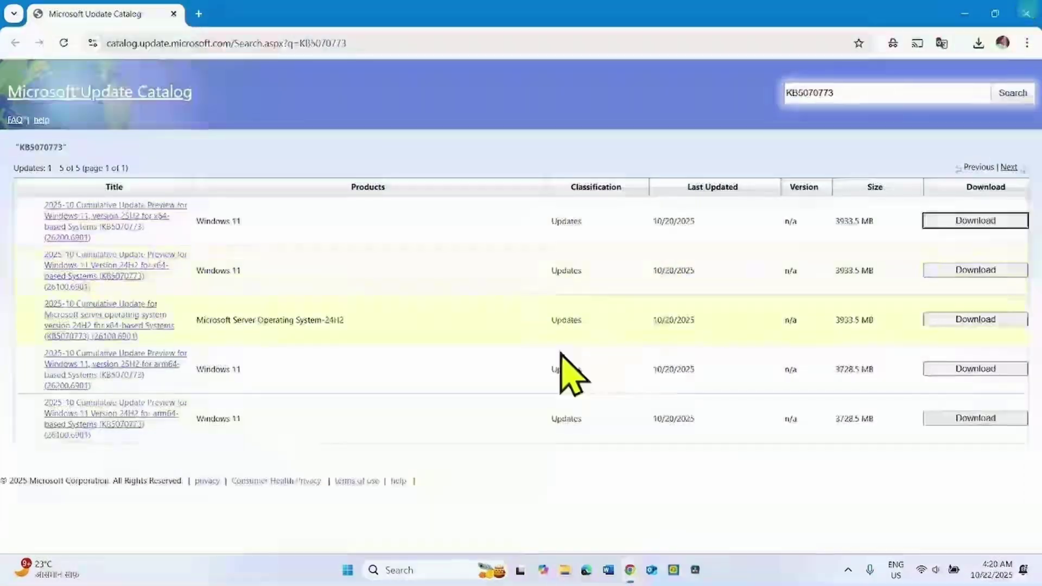
{"action": "left_click", "coordinate": [965, 13]}
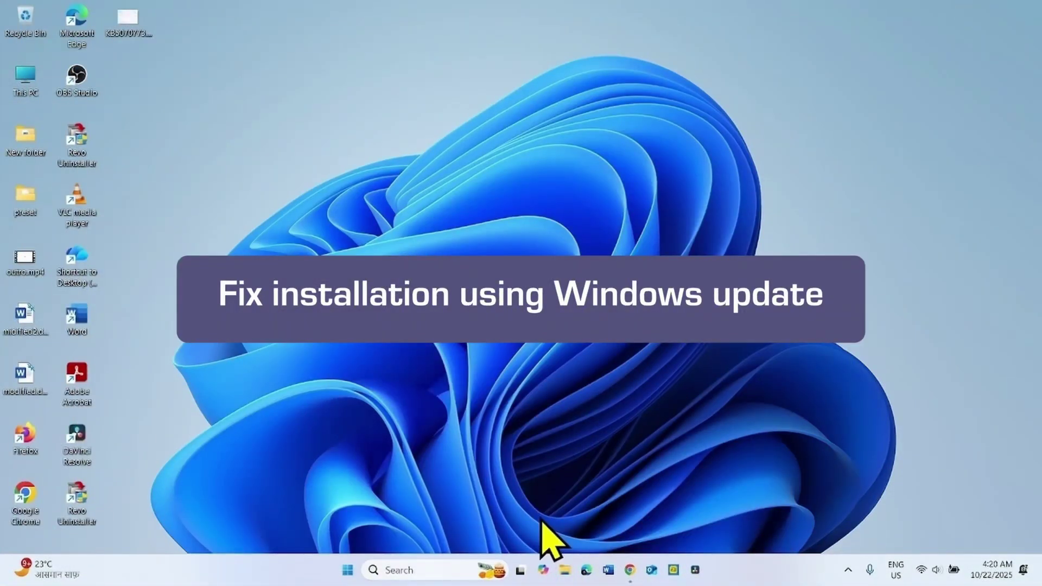
{"action": "left_click", "coordinate": [347, 570]}
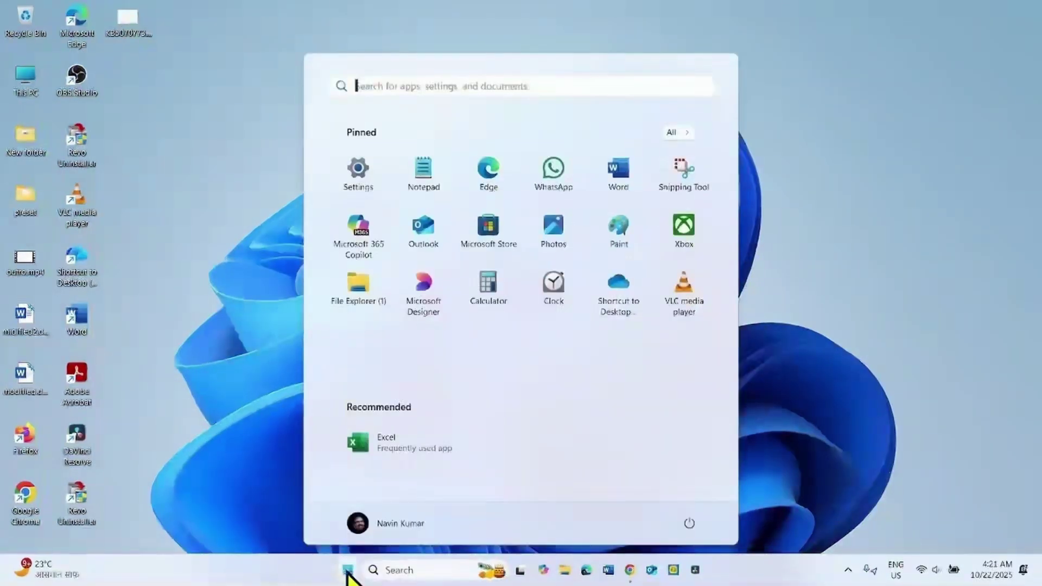
{"action": "left_click", "coordinate": [356, 168]}
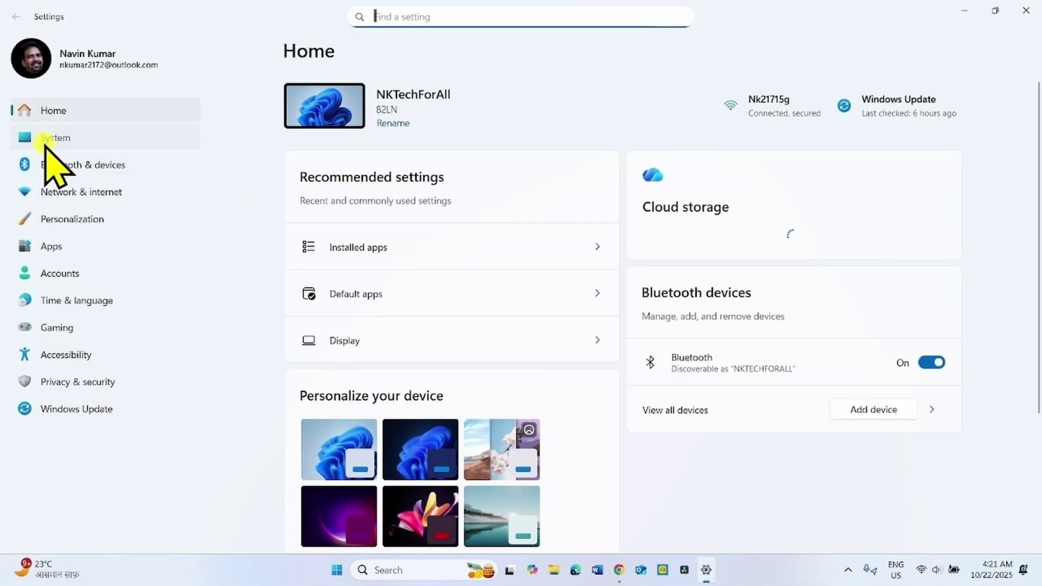
{"action": "left_click", "coordinate": [46, 140]}
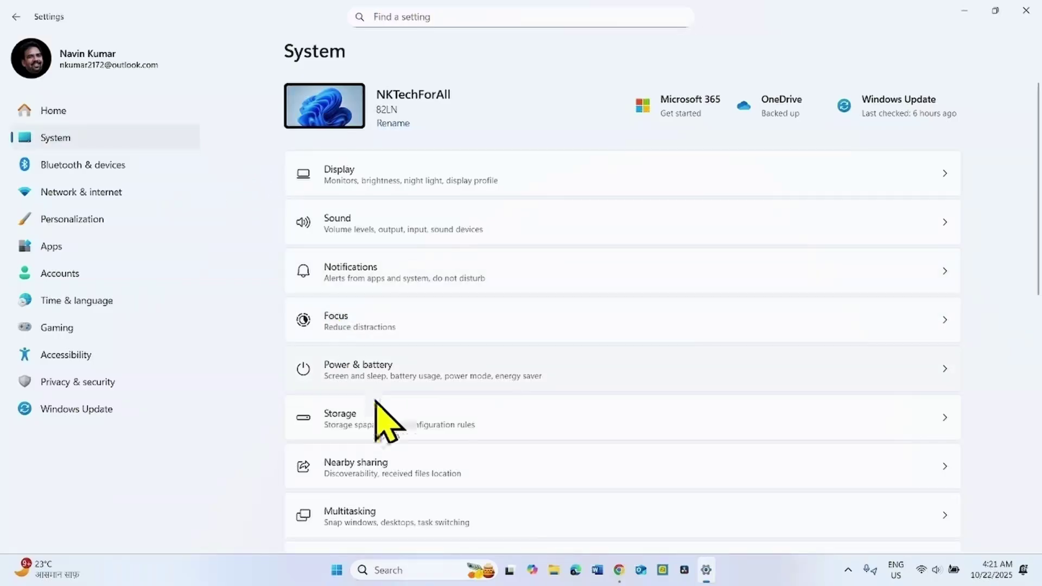
{"action": "scroll", "coordinate": [382, 421], "scroll_direction": "down", "scroll_amount": 10}
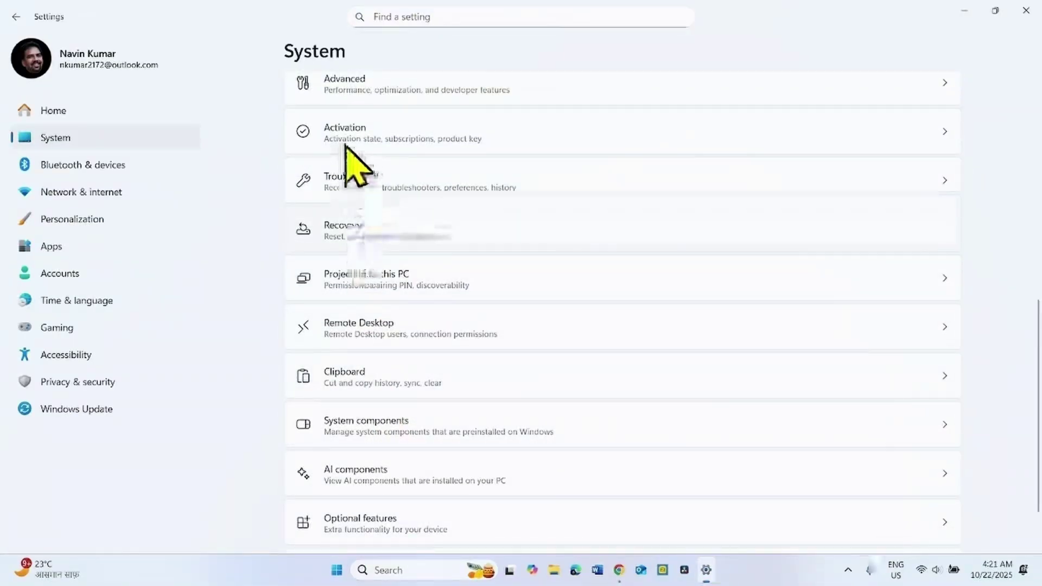
{"action": "left_click", "coordinate": [378, 243]}
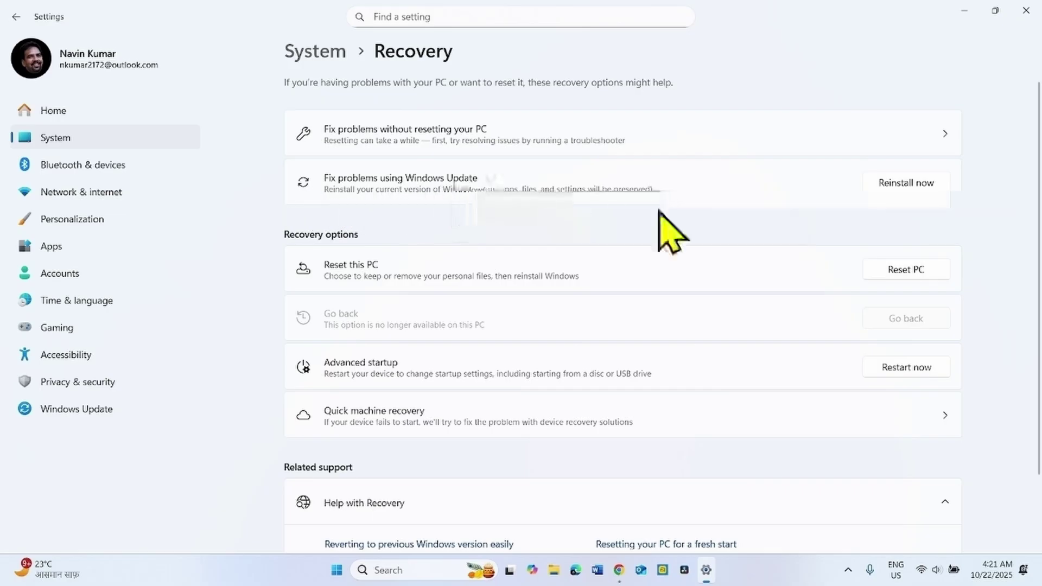
Try Fix problems using Windows Update, cancel the reinstall, view Windows Update, then close Settings.
{"action": "left_click", "coordinate": [910, 184]}
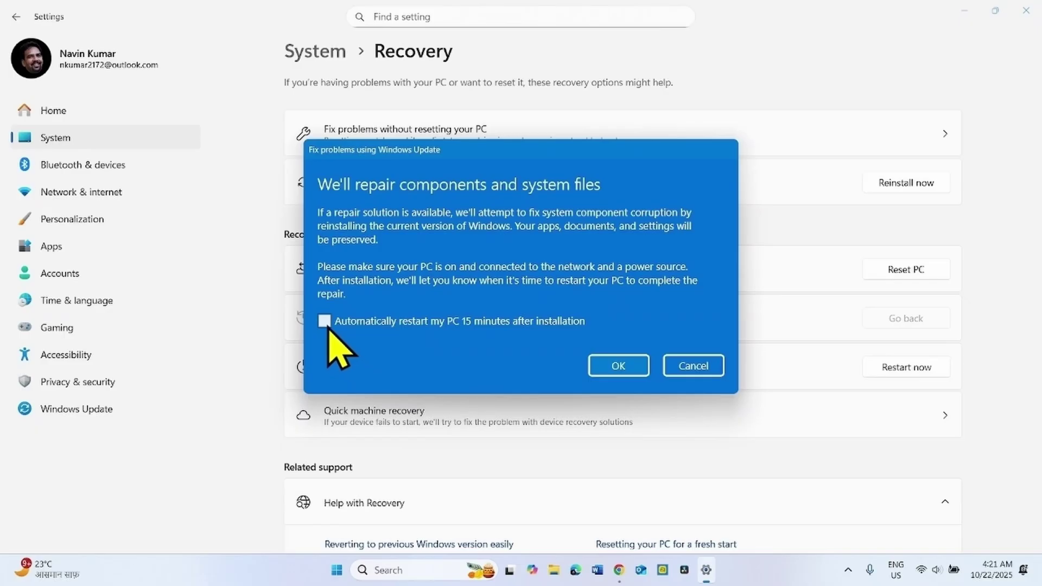
{"action": "left_click", "coordinate": [325, 324]}
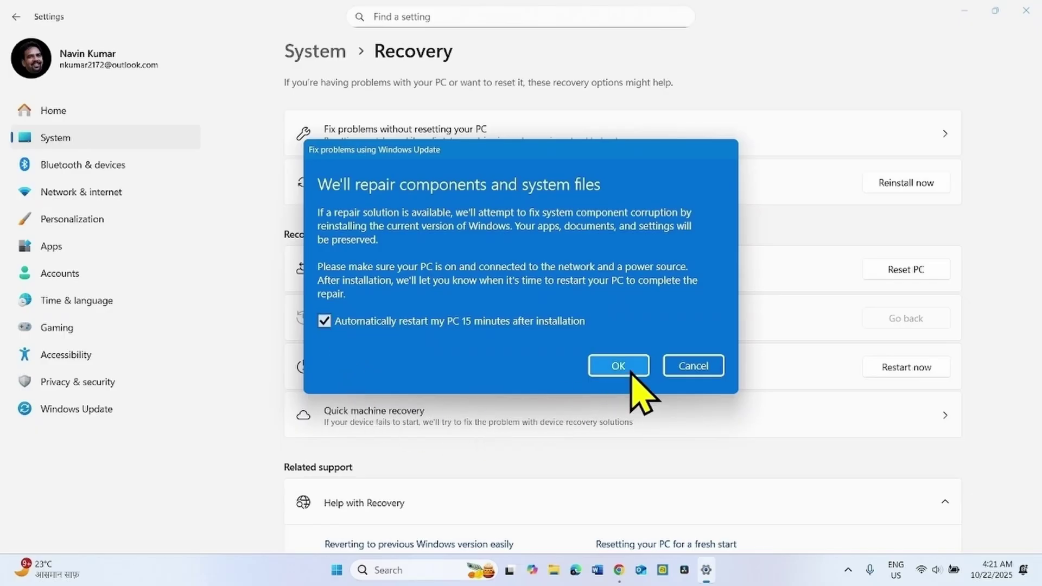
{"action": "left_click", "coordinate": [697, 371]}
{"action": "left_click", "coordinate": [40, 413]}
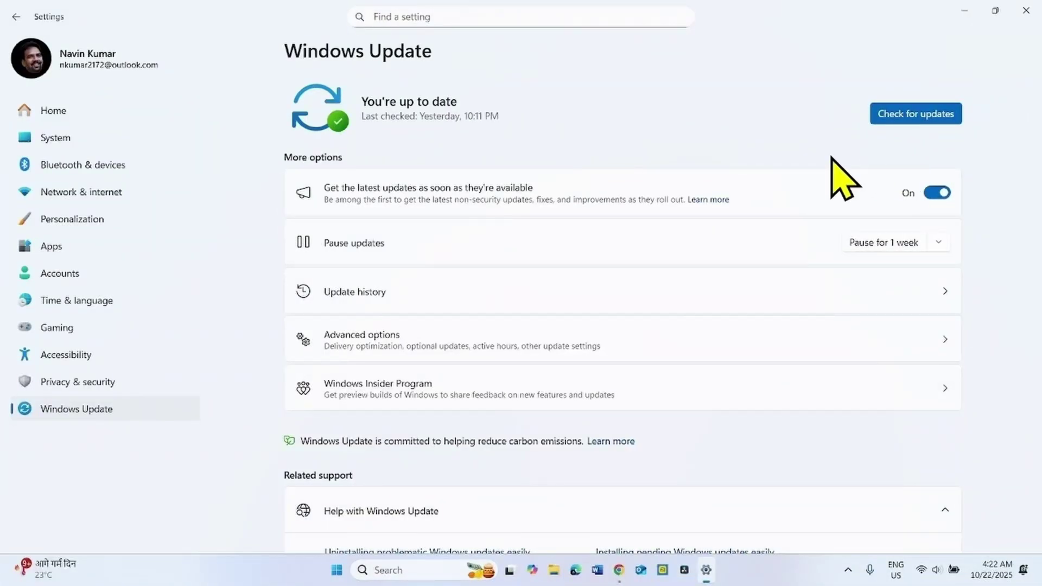
{"action": "left_click", "coordinate": [1026, 12]}
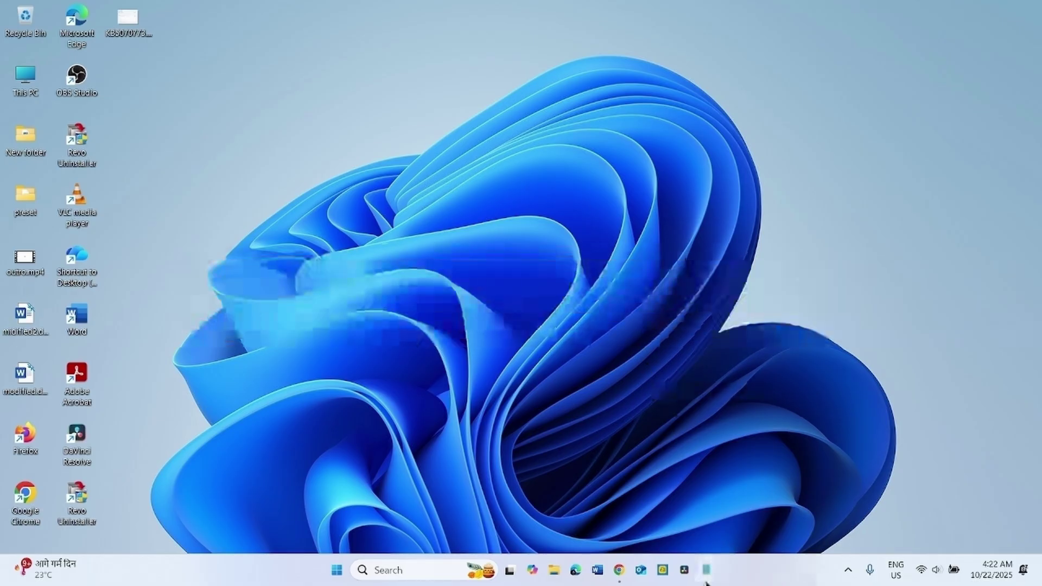
Copy the 'msdt.exe -id WindowsUpdateDiagnostic' line from the Notepad notes.
{"action": "left_click", "coordinate": [706, 571]}
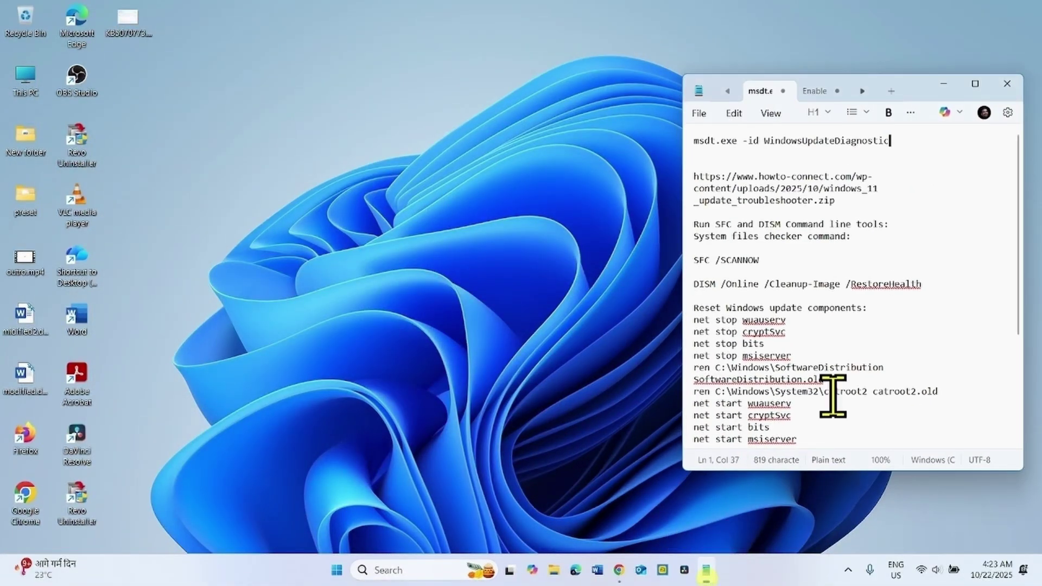
{"action": "left_click_drag", "start_coordinate": [892, 141], "coordinate": [687, 141]}
{"action": "right_click", "coordinate": [708, 144]}
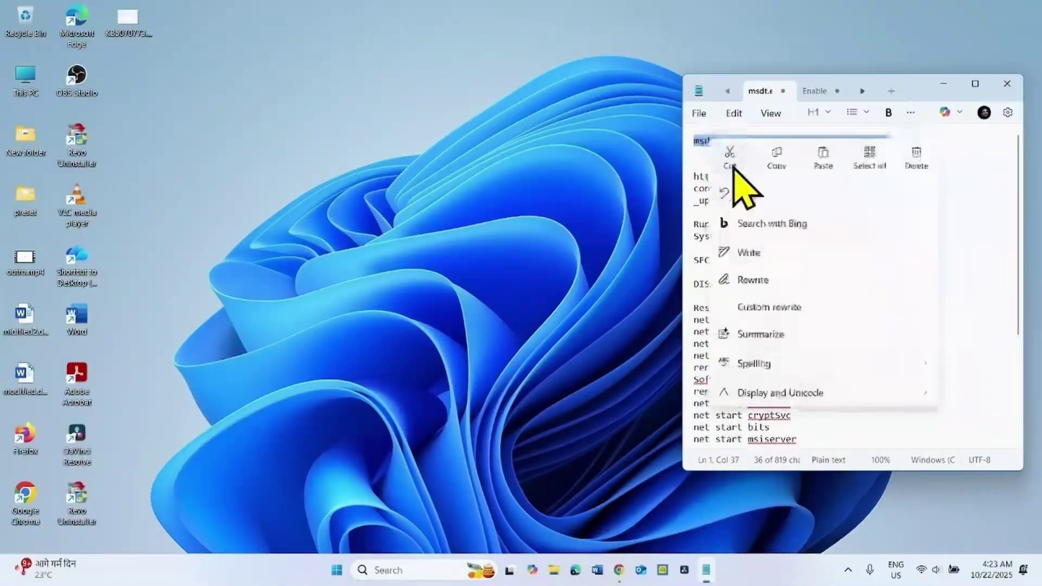
{"action": "left_click", "coordinate": [773, 152]}
{"action": "left_click", "coordinate": [944, 85]}
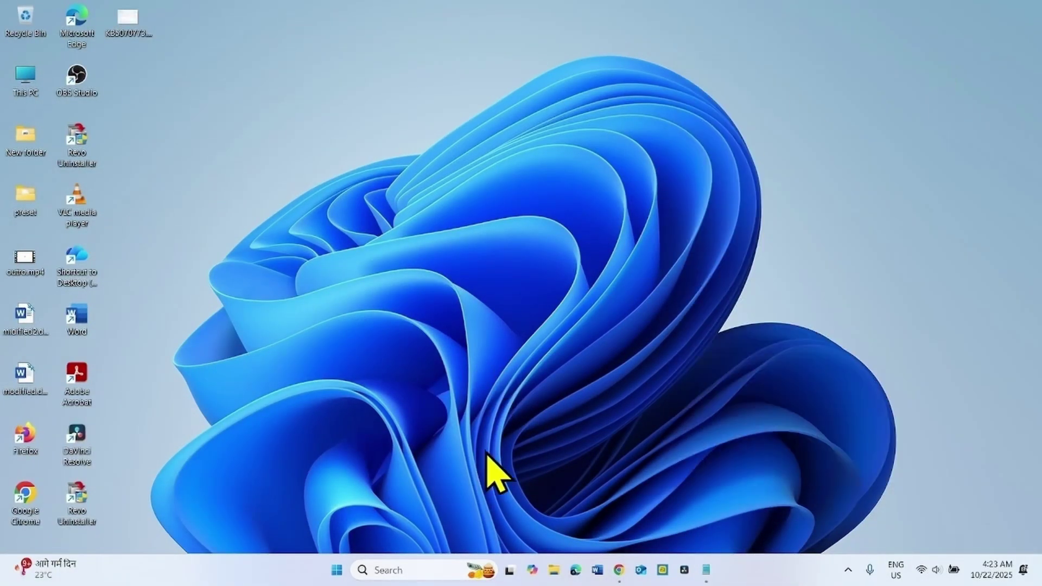
Paste the msdt command into the Run box to launch the Windows Update troubleshooter.
{"action": "right_click", "coordinate": [336, 579]}
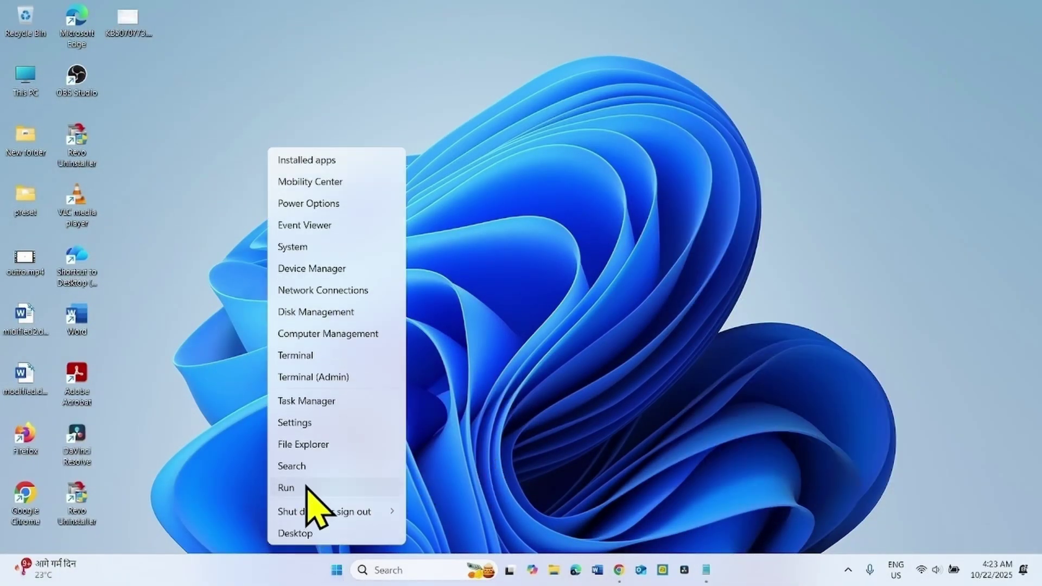
{"action": "left_click", "coordinate": [288, 488]}
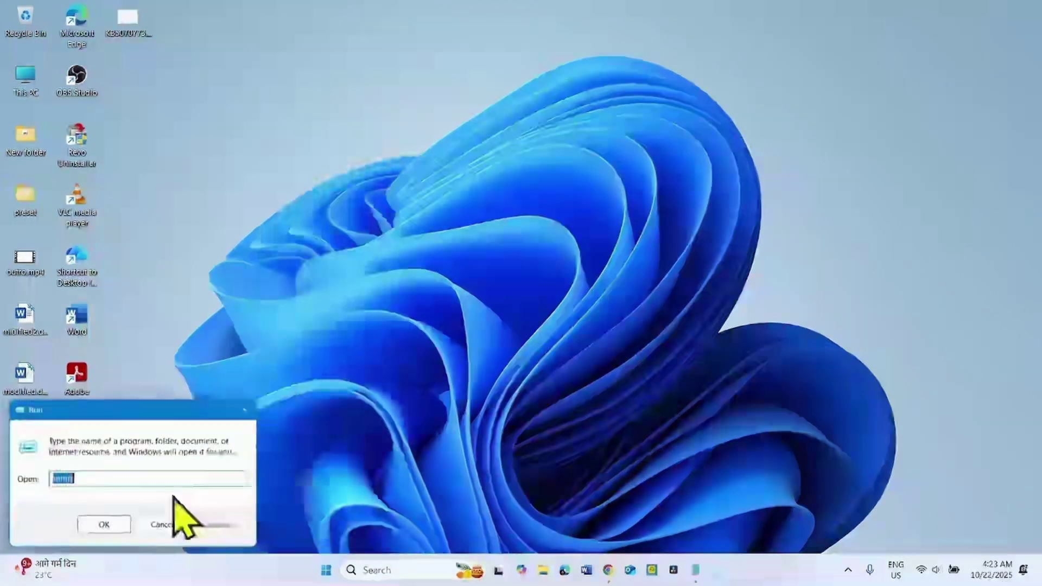
{"action": "right_click", "coordinate": [131, 479]}
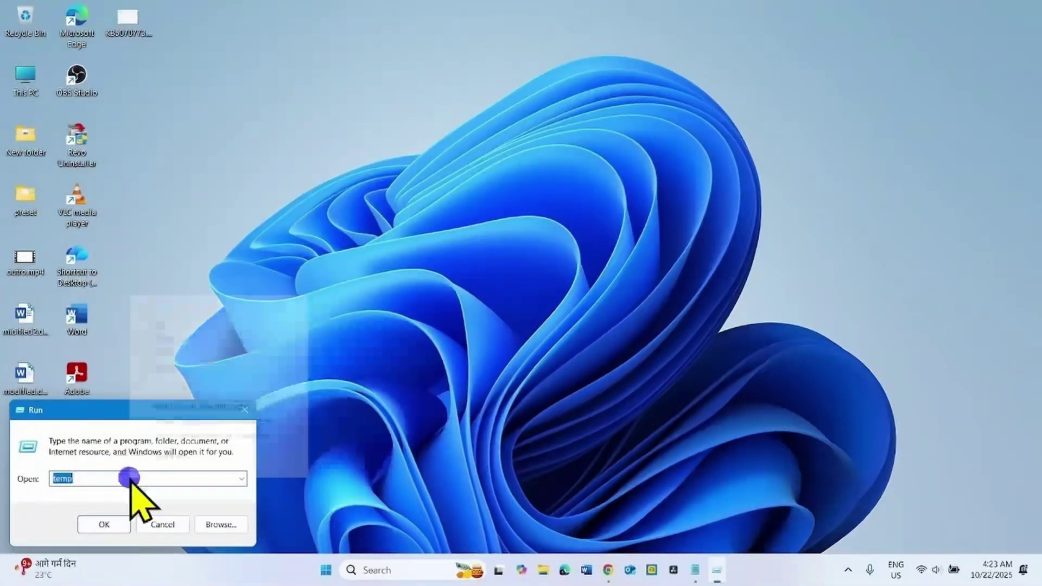
{"action": "left_click", "coordinate": [159, 354]}
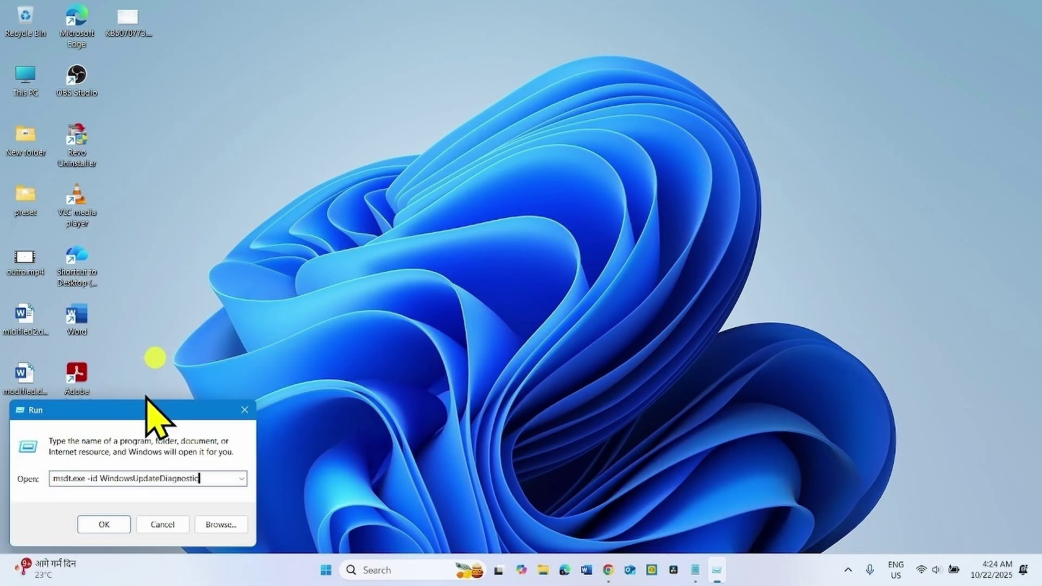
{"action": "left_click", "coordinate": [109, 524]}
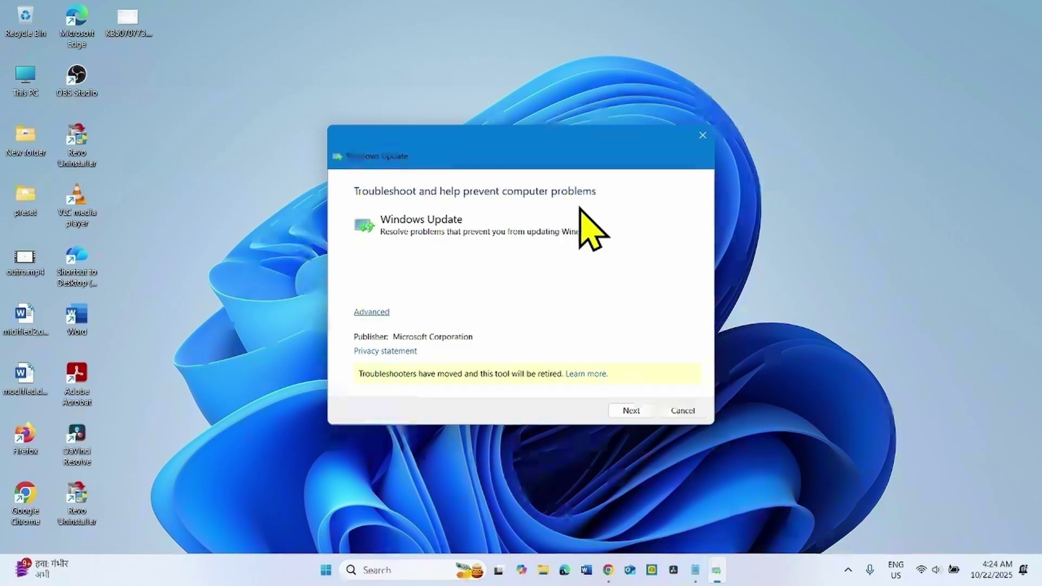
Run the troubleshooter with Apply repairs automatically checked, then close it after issues are reported.
{"action": "left_click", "coordinate": [376, 314]}
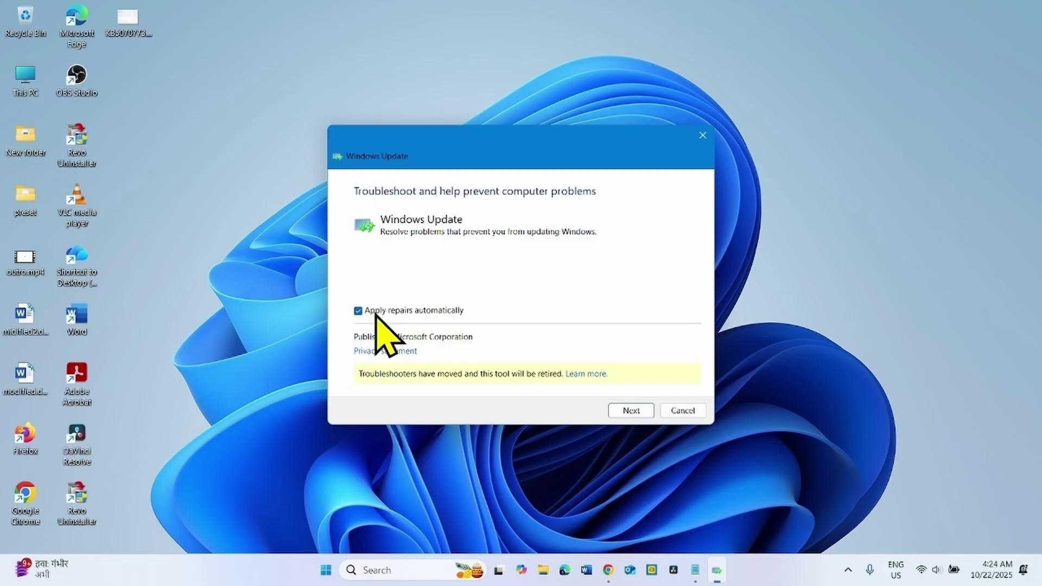
{"action": "left_click", "coordinate": [630, 412]}
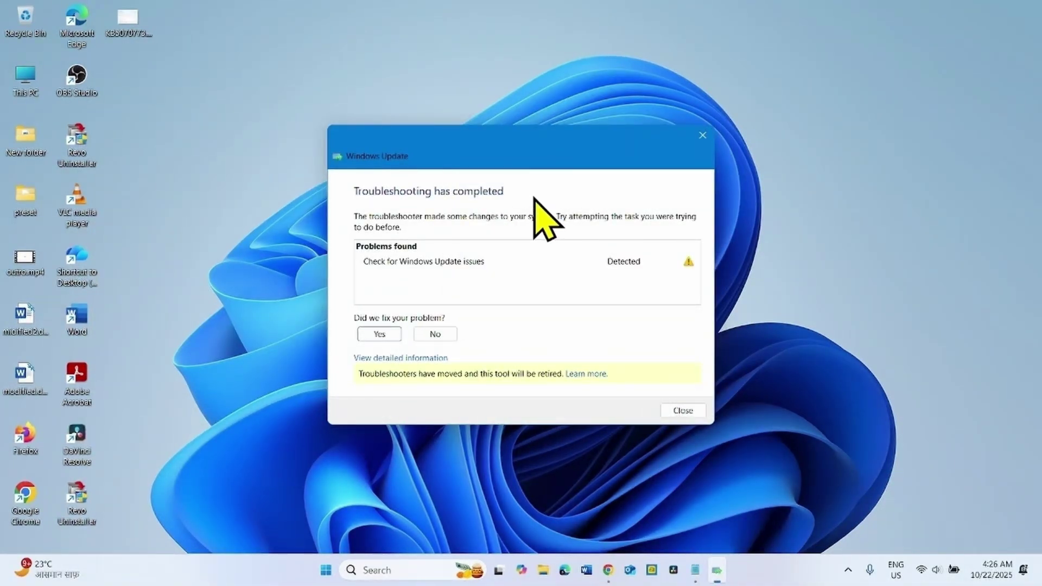
{"action": "left_click", "coordinate": [683, 411]}
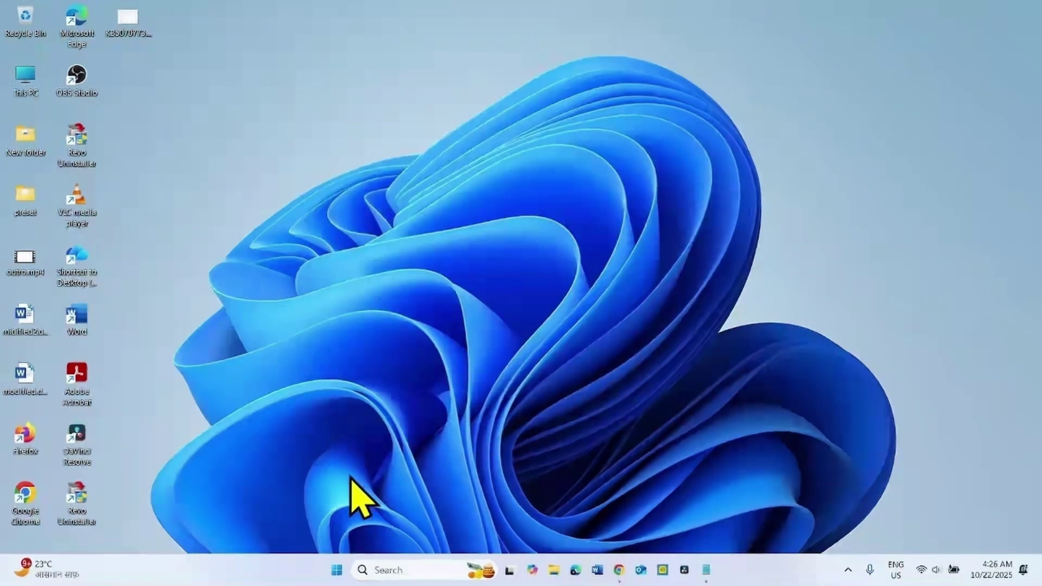
Open Settings > Windows Update, start Check for updates, then close Settings.
{"action": "left_click", "coordinate": [337, 569]}
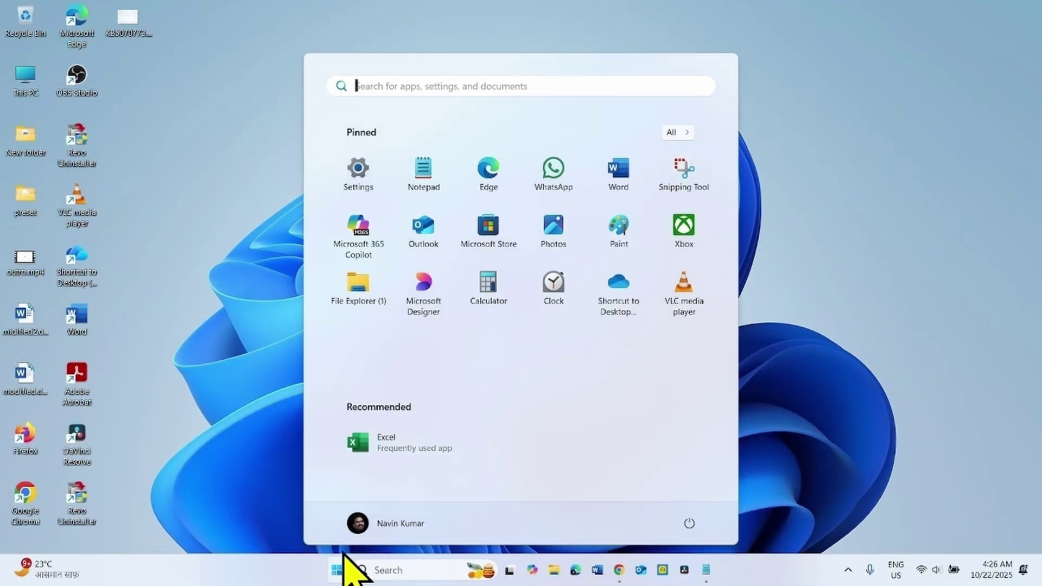
{"action": "left_click", "coordinate": [360, 179]}
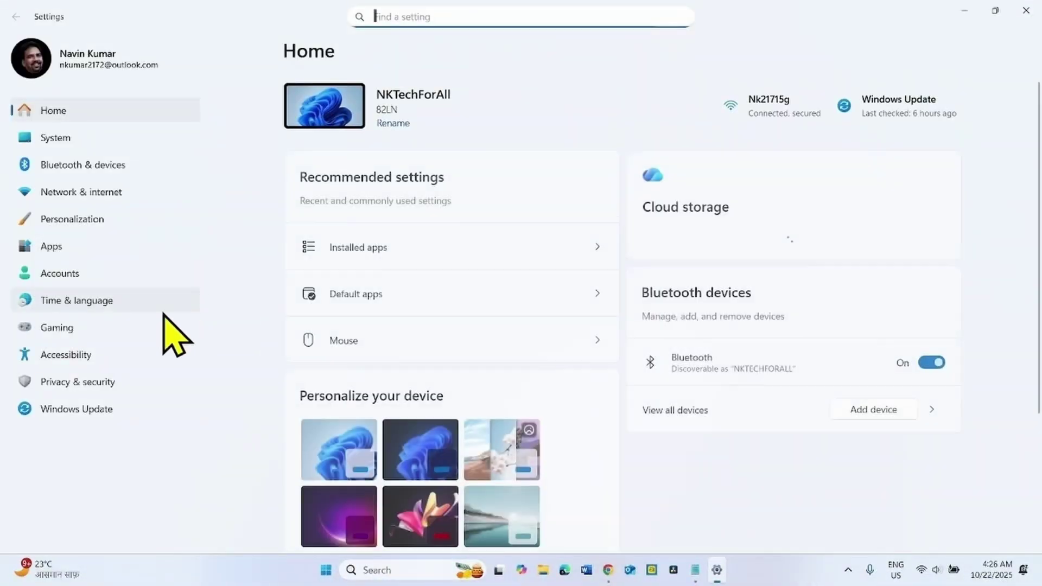
{"action": "left_click", "coordinate": [83, 411]}
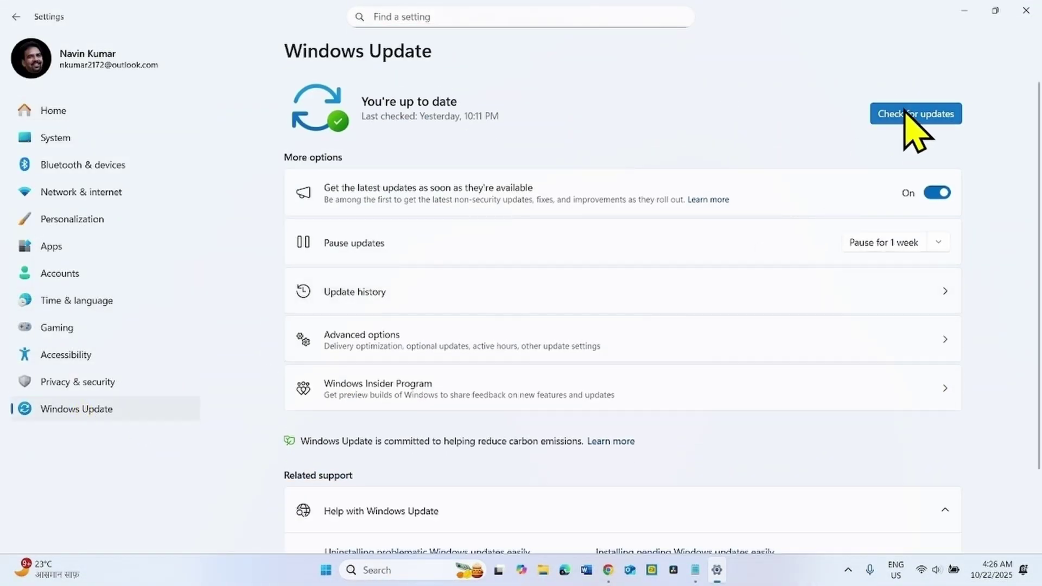
{"action": "left_click", "coordinate": [913, 111]}
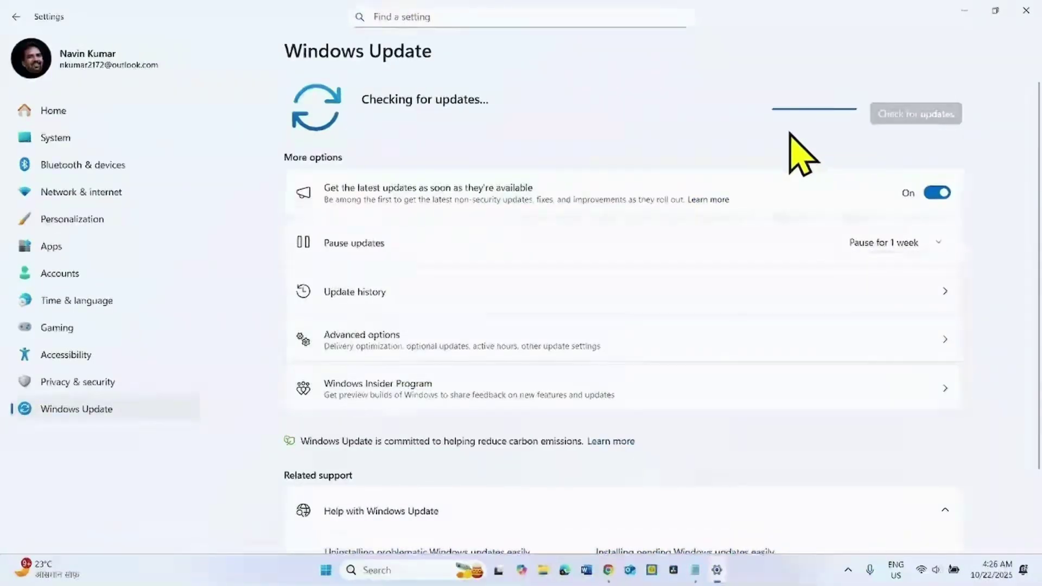
{"action": "left_click", "coordinate": [1030, 14]}
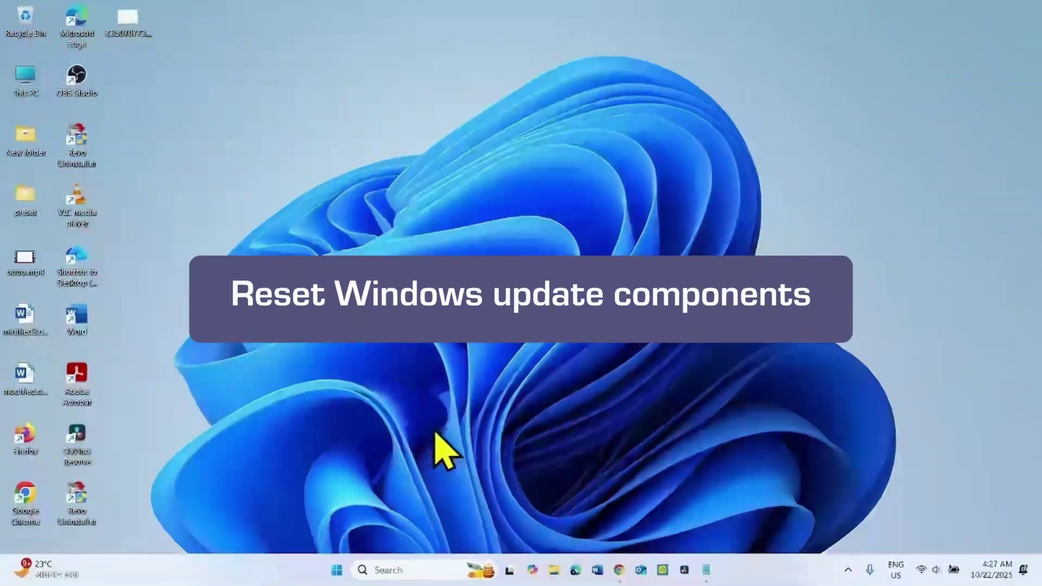
Launch Command Prompt as administrator from Windows search.
{"action": "left_click", "coordinate": [392, 569]}
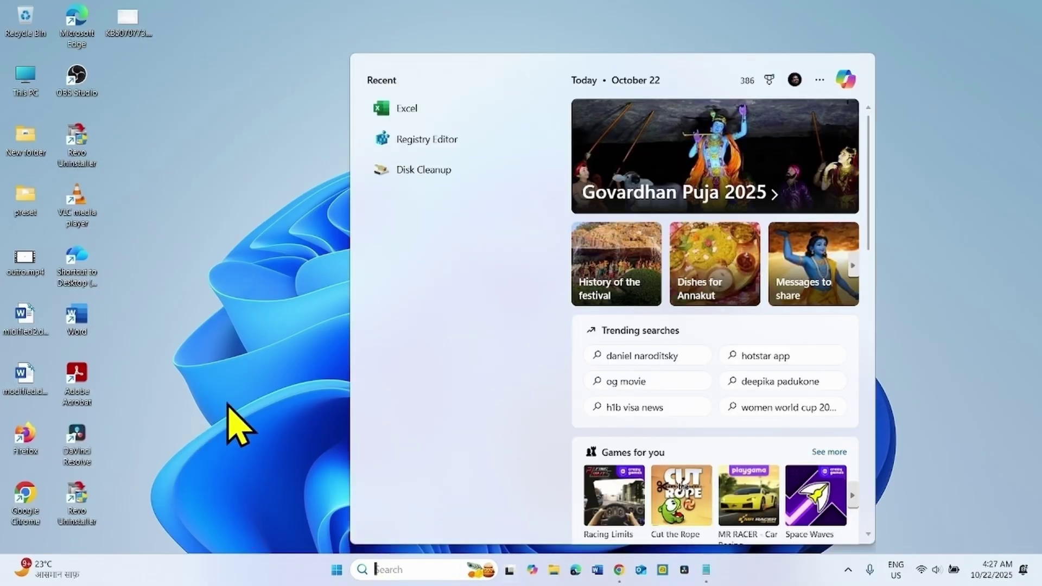
{"action": "type", "text": "cmd"}
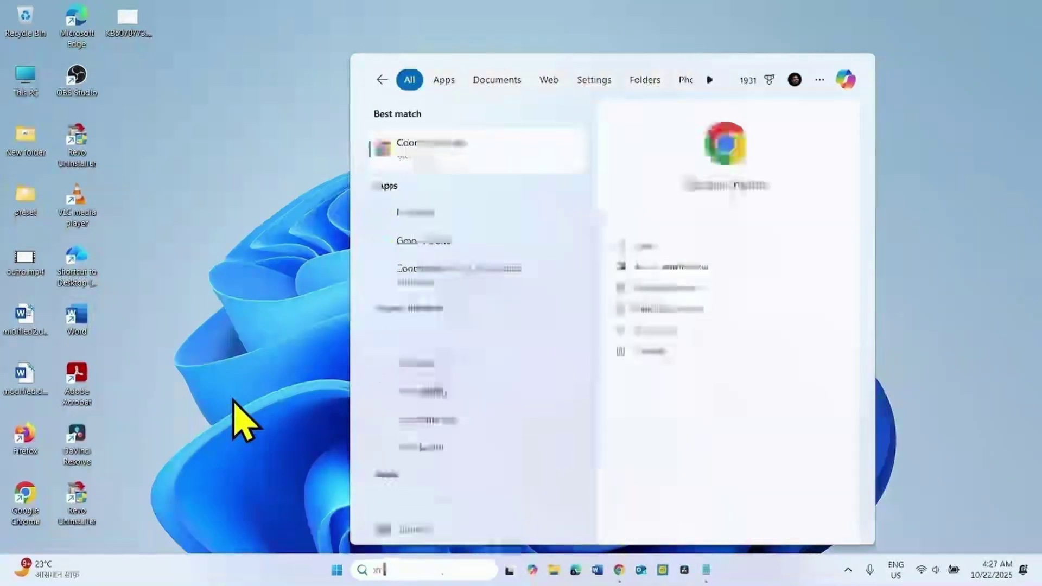
{"action": "type", "text": "d"}
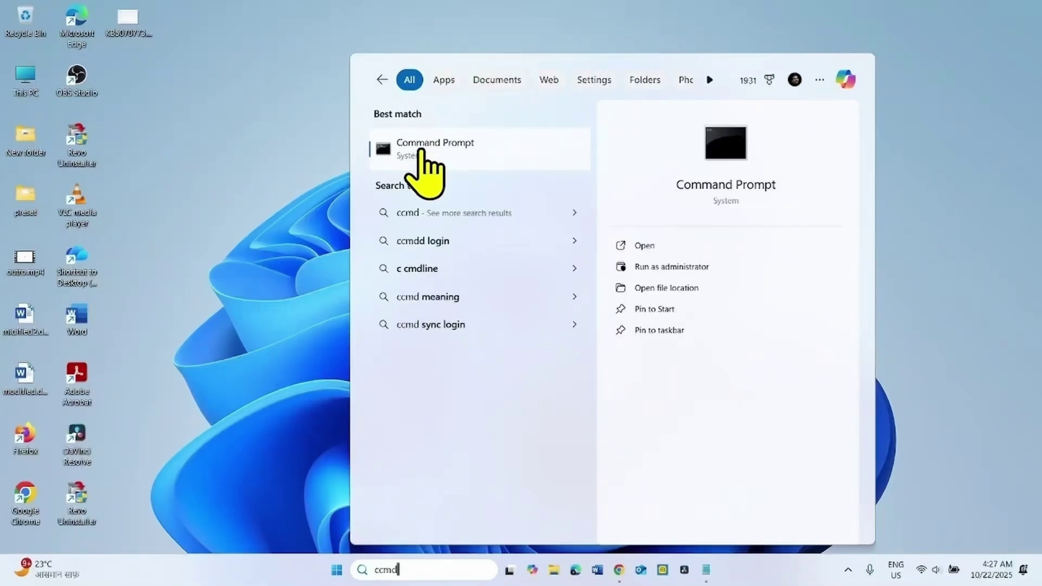
{"action": "right_click", "coordinate": [422, 152]}
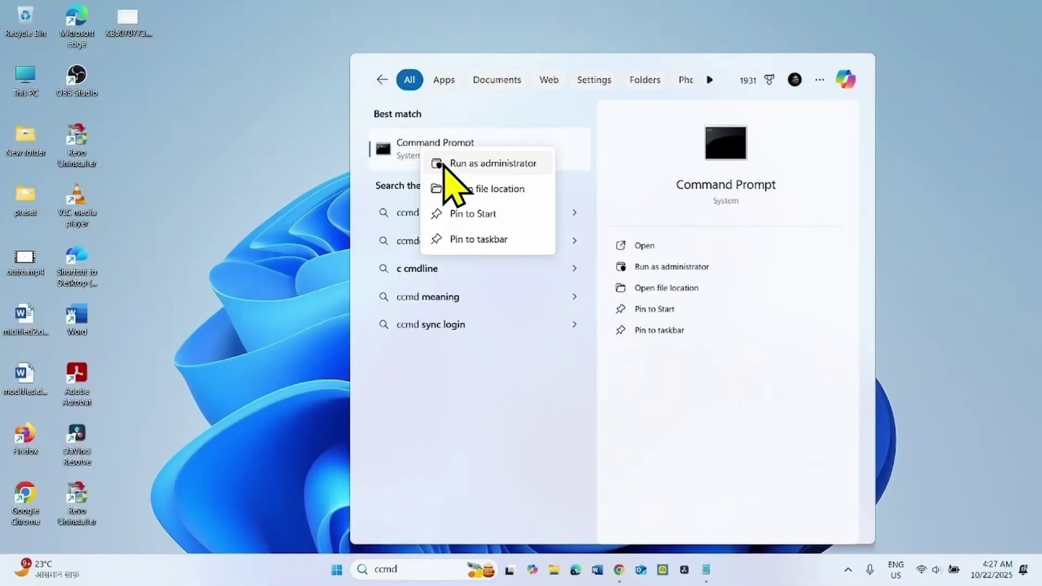
{"action": "left_click", "coordinate": [444, 163]}
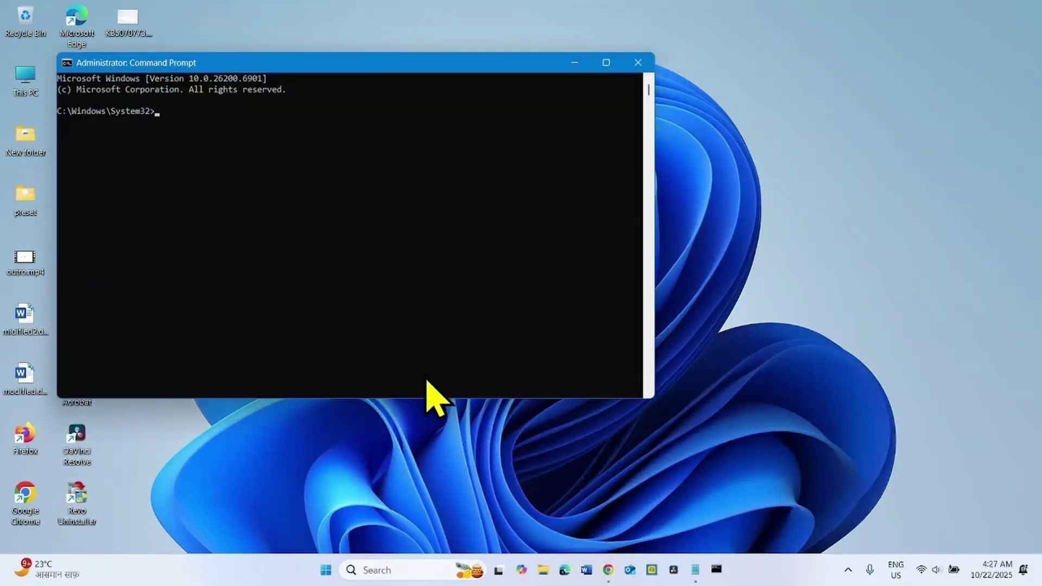
Copy 'net stop wuauserv' from the Notepad notes and paste it into the admin prompt.
{"action": "left_click", "coordinate": [697, 570]}
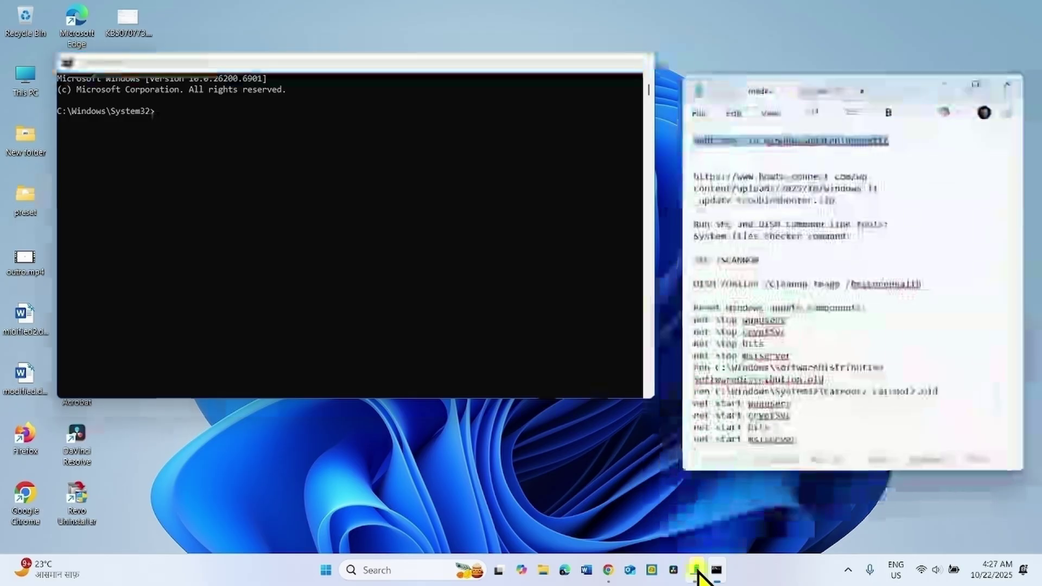
{"action": "scroll", "coordinate": [819, 217], "scroll_direction": "down", "scroll_amount": 2}
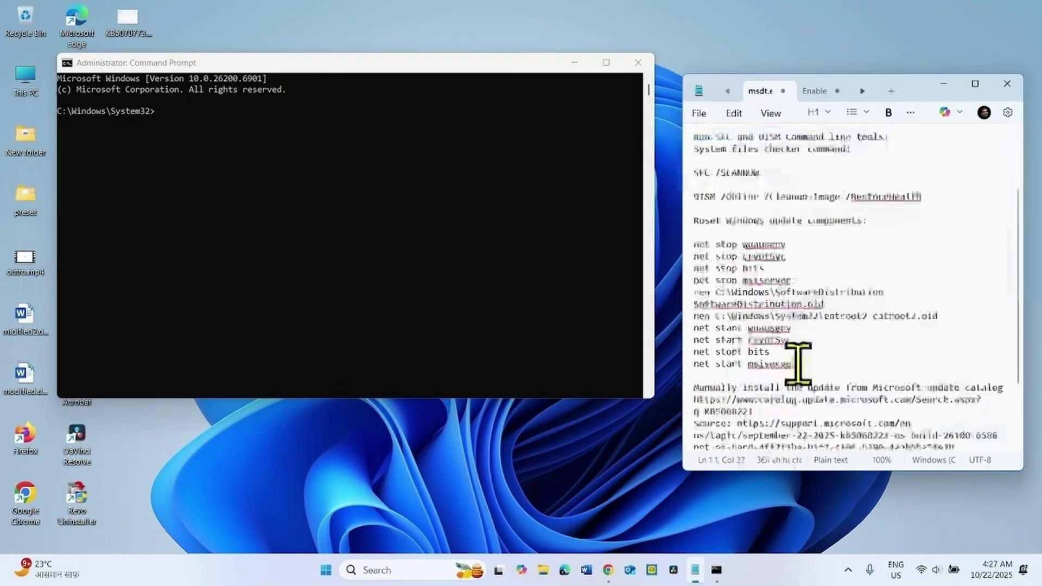
{"action": "left_click_drag", "start_coordinate": [797, 365], "coordinate": [686, 239]}
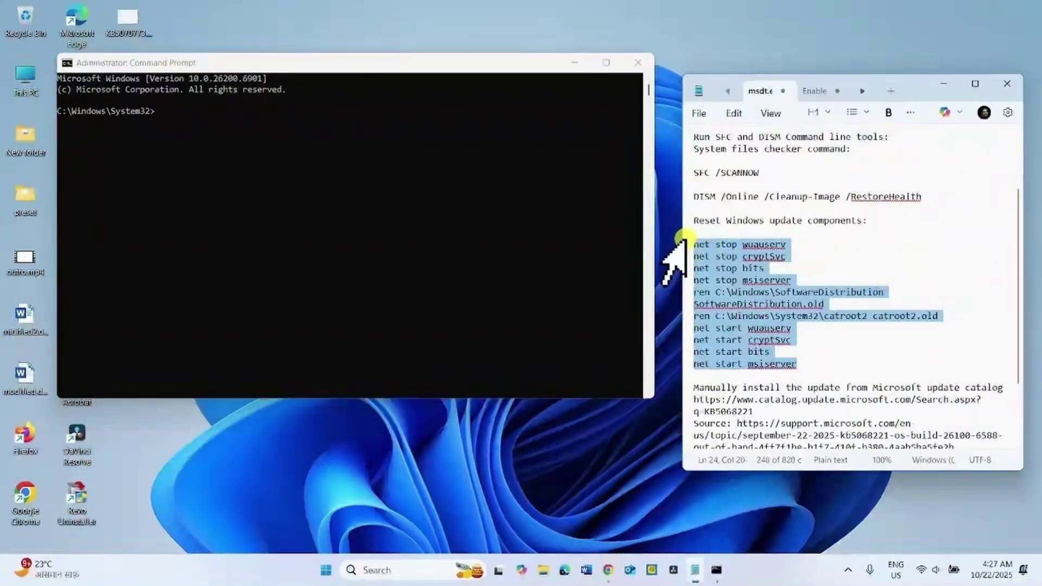
{"action": "left_click", "coordinate": [796, 247]}
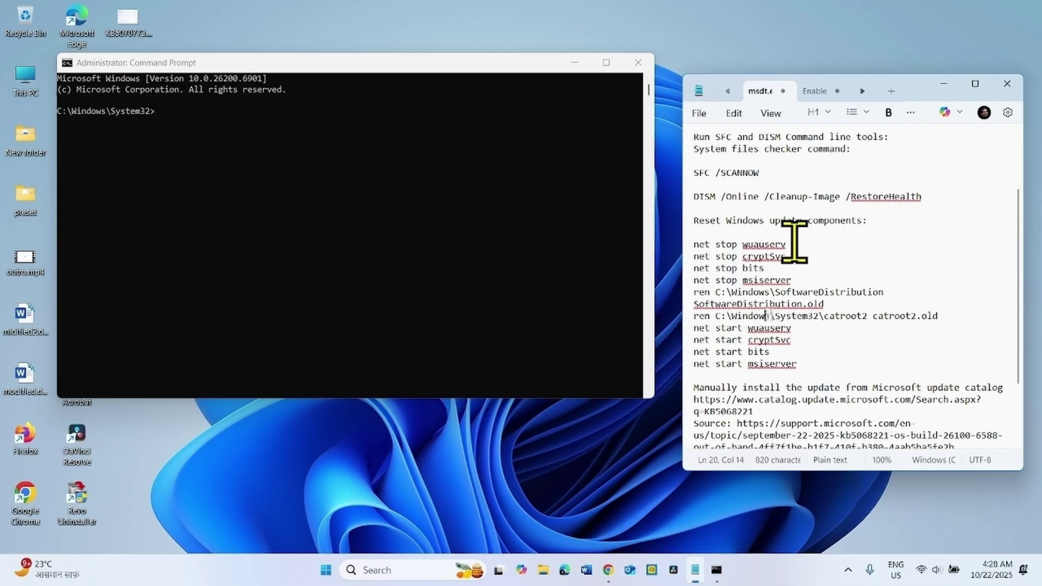
{"action": "left_click_drag", "start_coordinate": [794, 244], "coordinate": [680, 235]}
{"action": "right_click", "coordinate": [701, 246]}
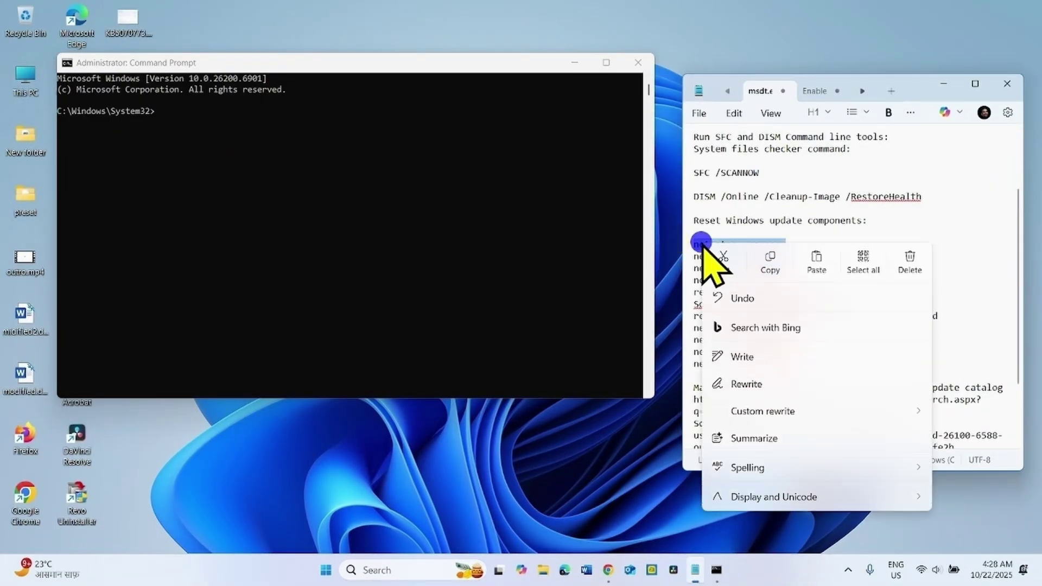
{"action": "left_click", "coordinate": [768, 267]}
{"action": "left_click", "coordinate": [201, 116]}
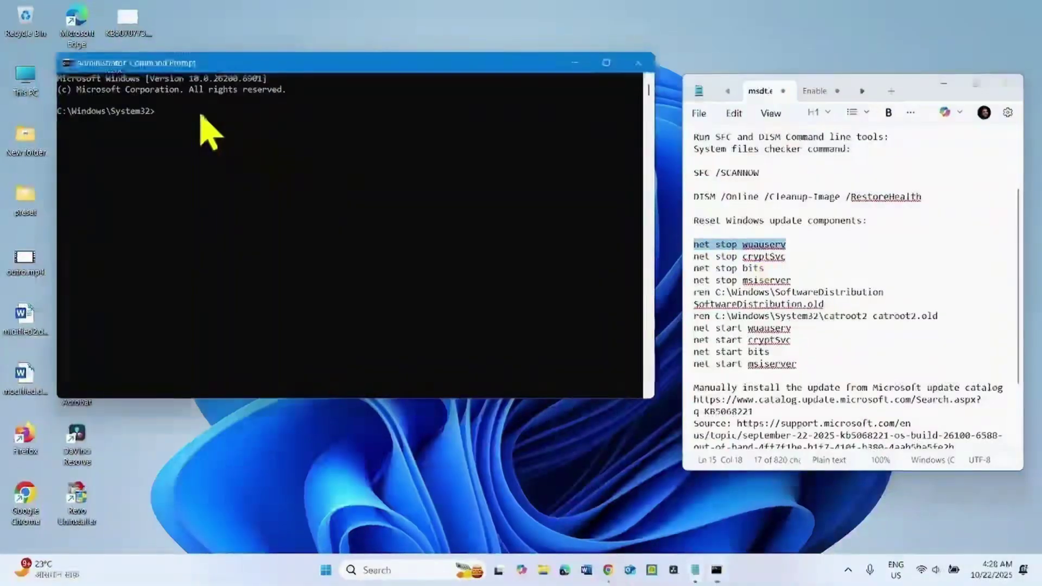
{"action": "right_click", "coordinate": [201, 116]}
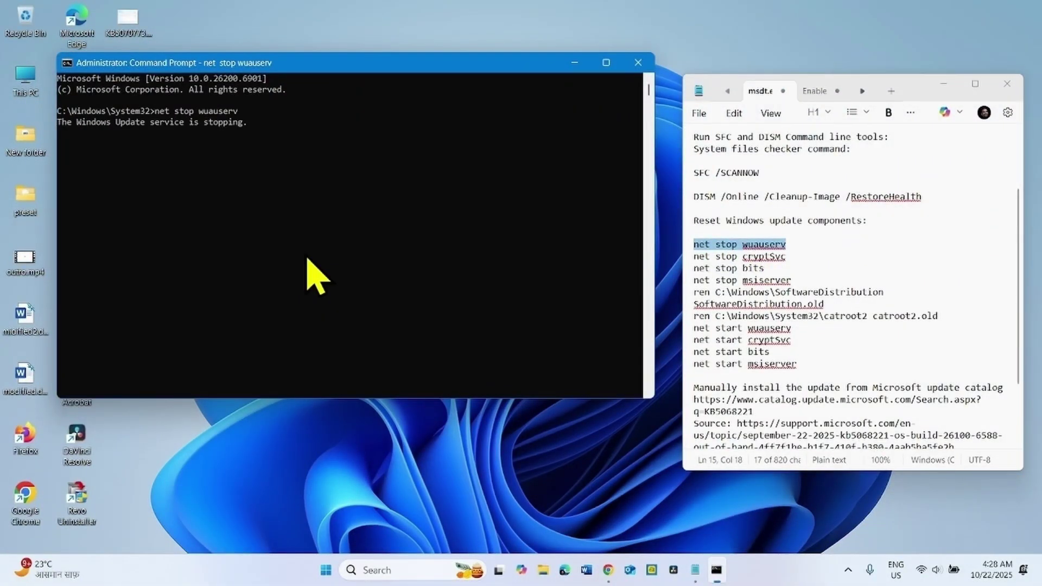
Copy and run 'net stop cryptSvc' in the admin prompt, then close the console.
{"action": "left_click", "coordinate": [792, 256]}
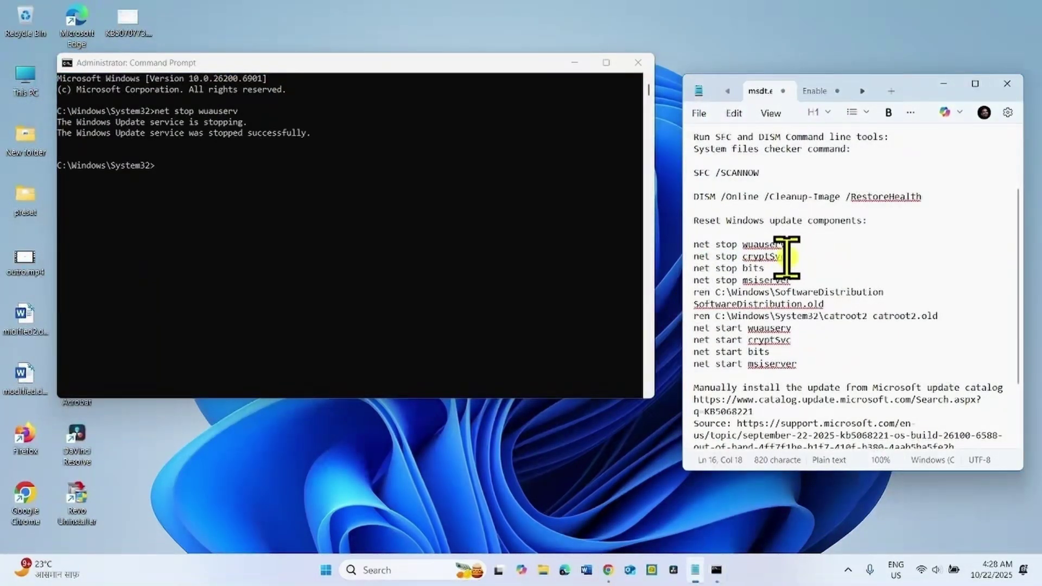
{"action": "left_click_drag", "start_coordinate": [787, 256], "coordinate": [677, 253]}
{"action": "right_click", "coordinate": [706, 255]}
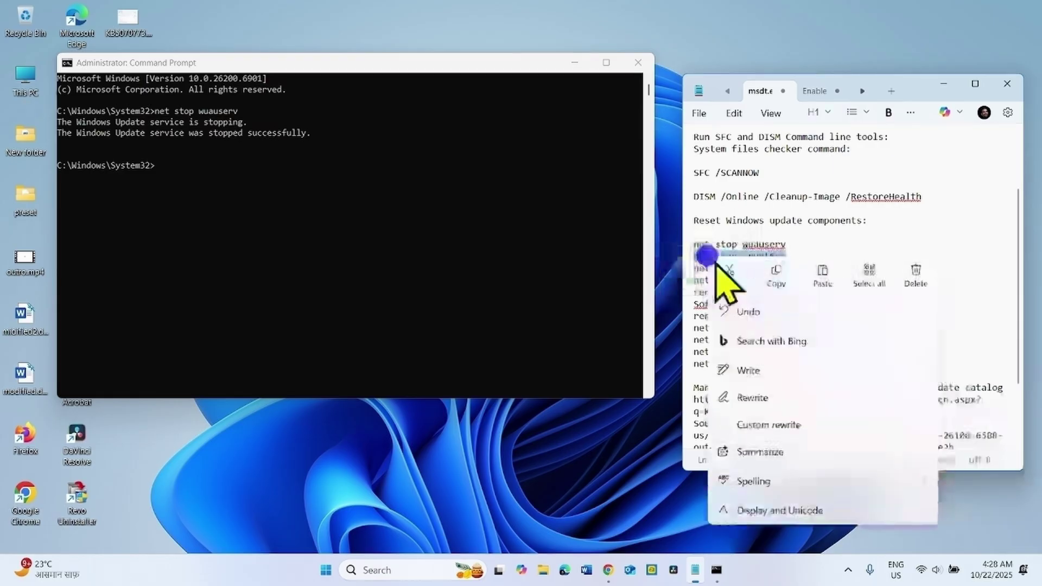
{"action": "left_click", "coordinate": [777, 276]}
{"action": "left_click", "coordinate": [171, 169]}
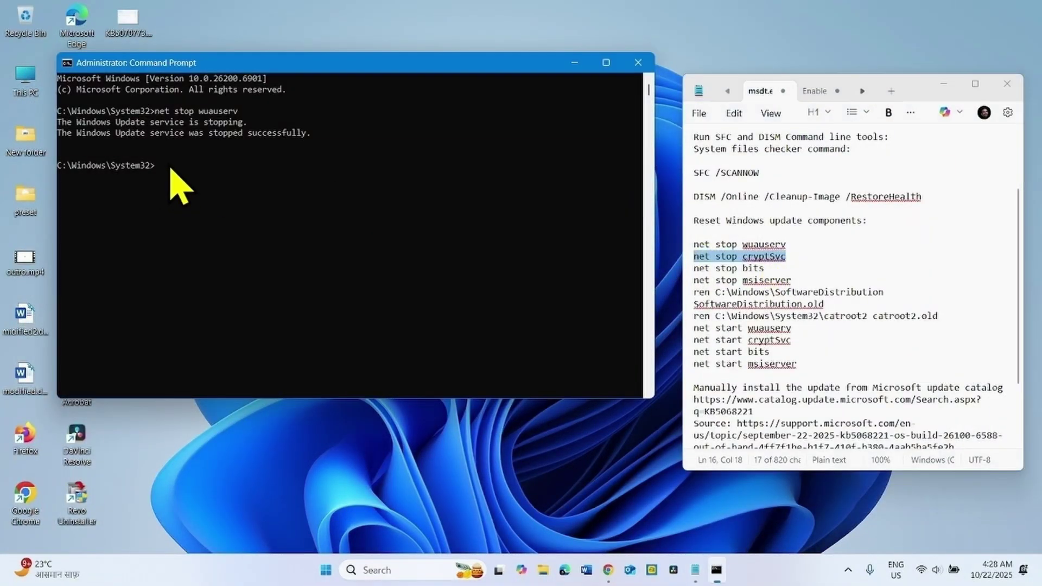
{"action": "key", "text": "Return"}
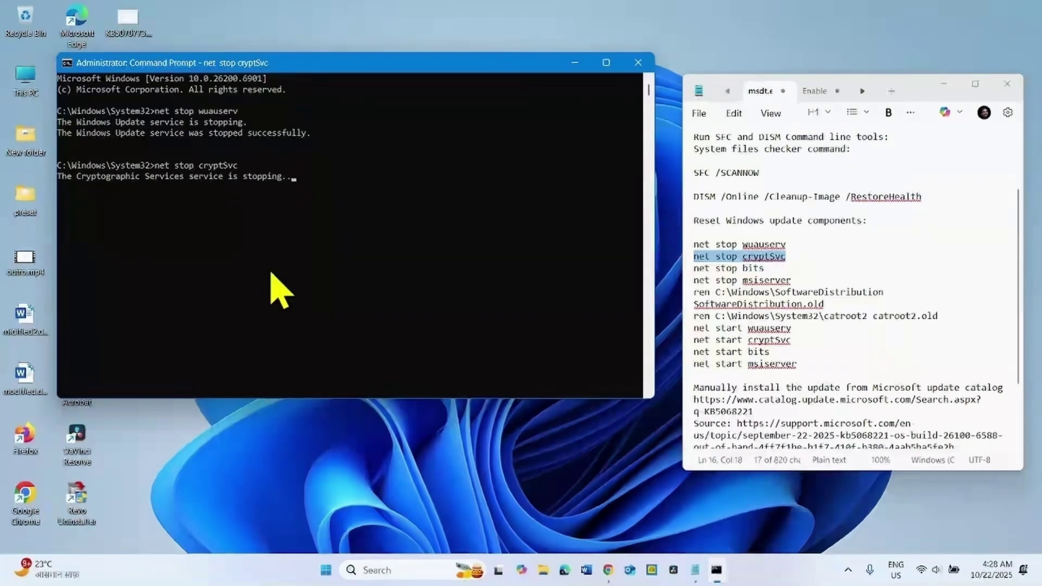
{"action": "left_click_drag", "start_coordinate": [797, 364], "coordinate": [687, 238]}
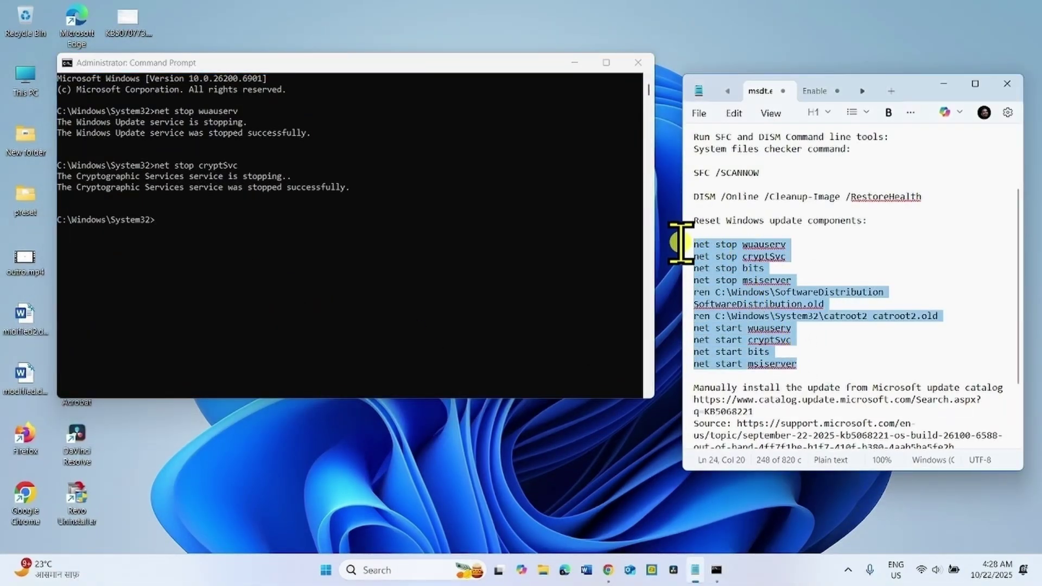
{"action": "left_click", "coordinate": [736, 315]}
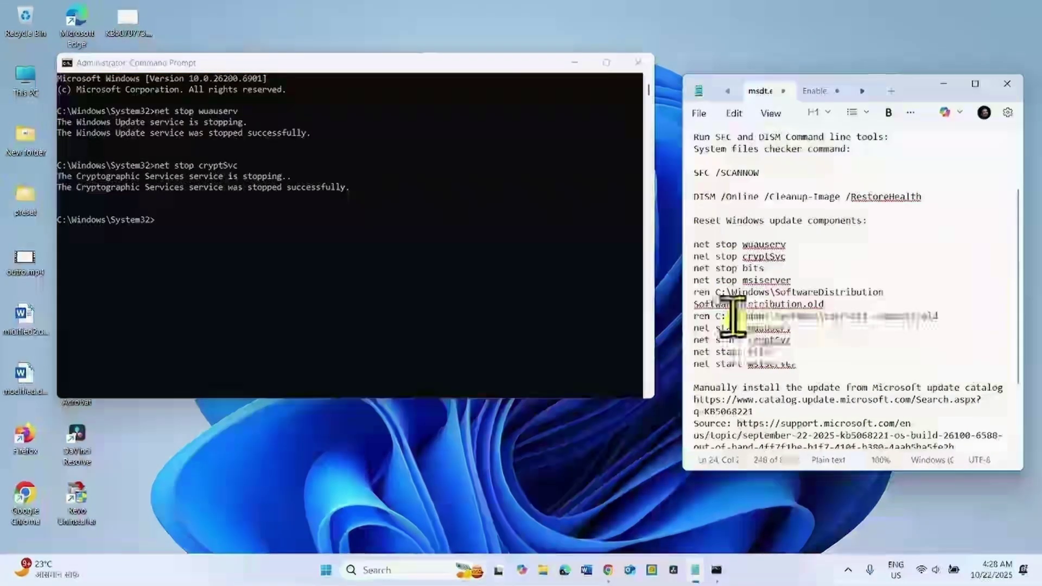
{"action": "left_click", "coordinate": [635, 67]}
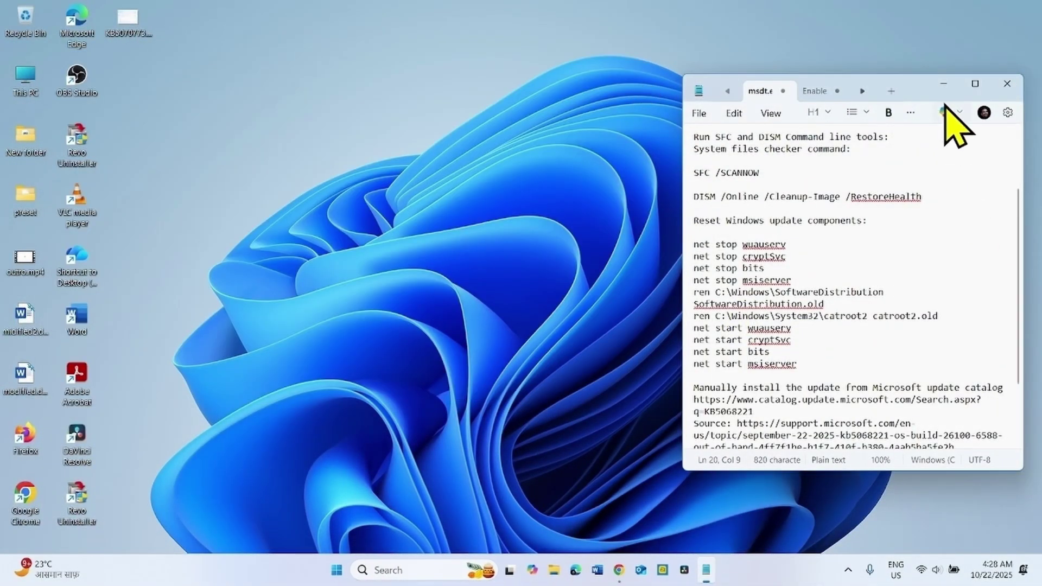
Minimize the Notepad notes and restart the computer from the Start menu's power options.
{"action": "left_click", "coordinate": [943, 84]}
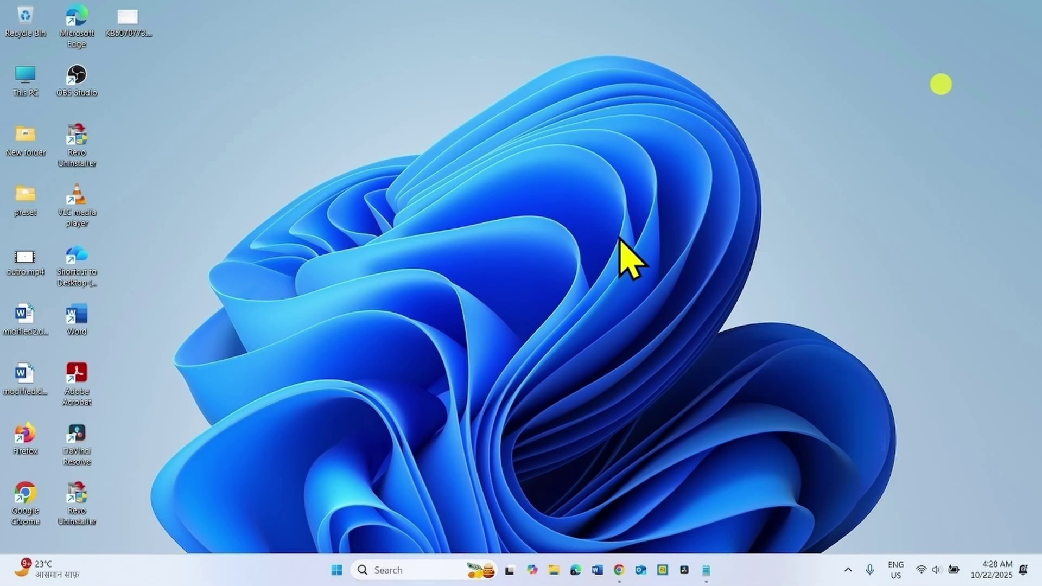
{"action": "left_click", "coordinate": [337, 570]}
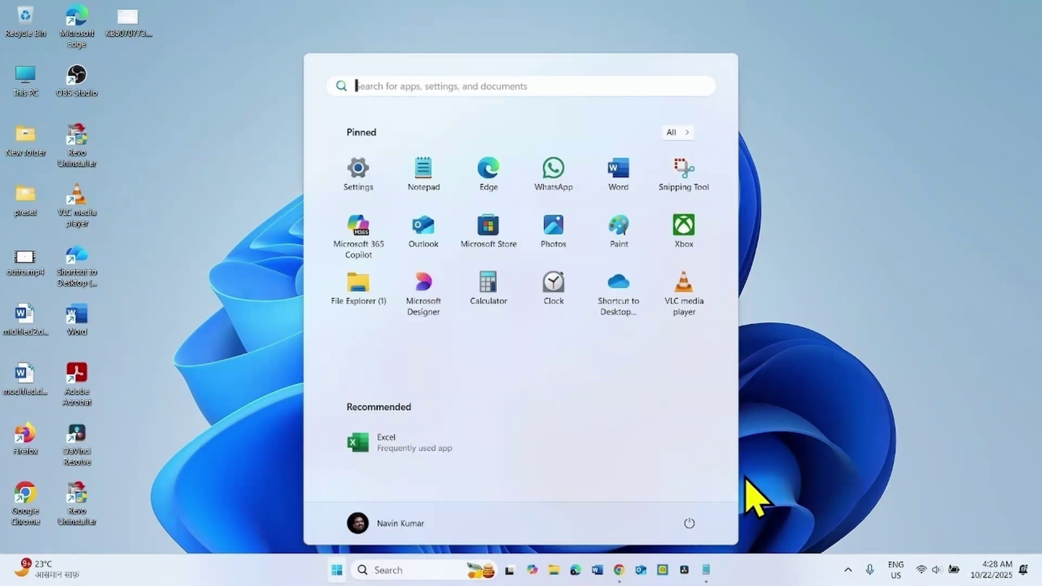
{"action": "left_click", "coordinate": [688, 524]}
{"action": "left_click", "coordinate": [716, 492]}
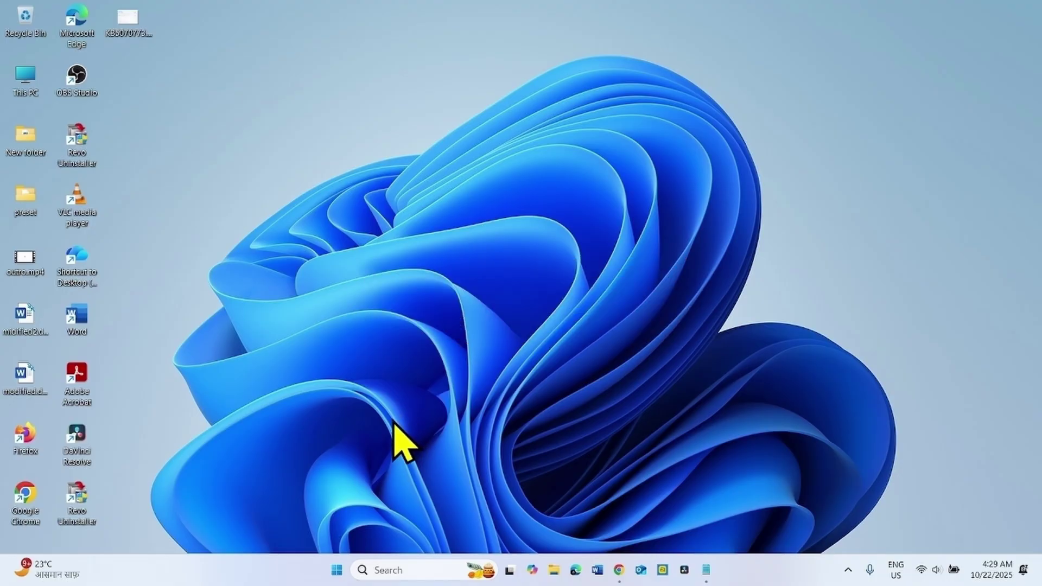
Search for 'services' and launch the Services console.
{"action": "left_click", "coordinate": [401, 569]}
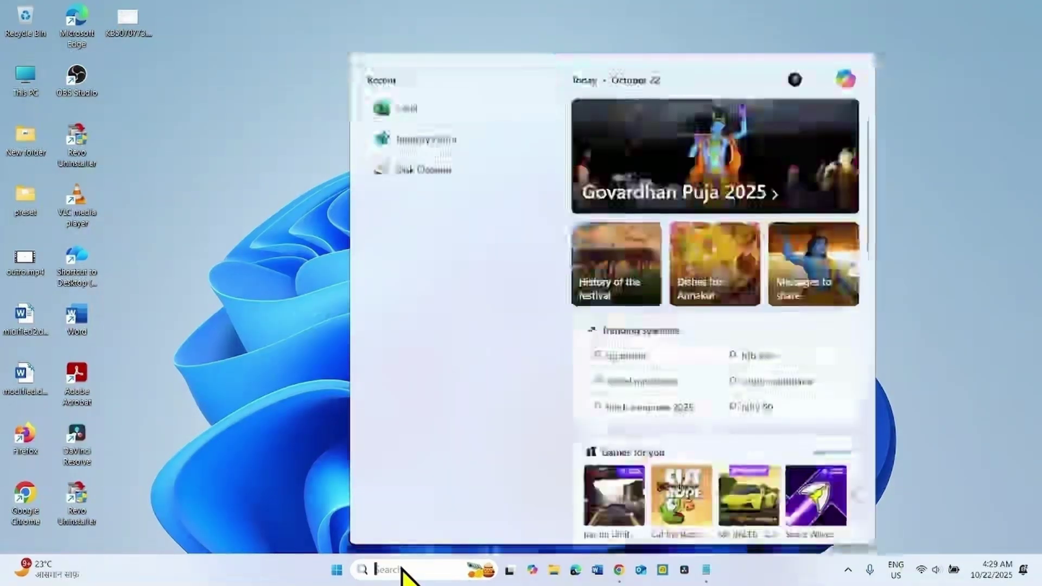
{"action": "type", "text": "ser"}
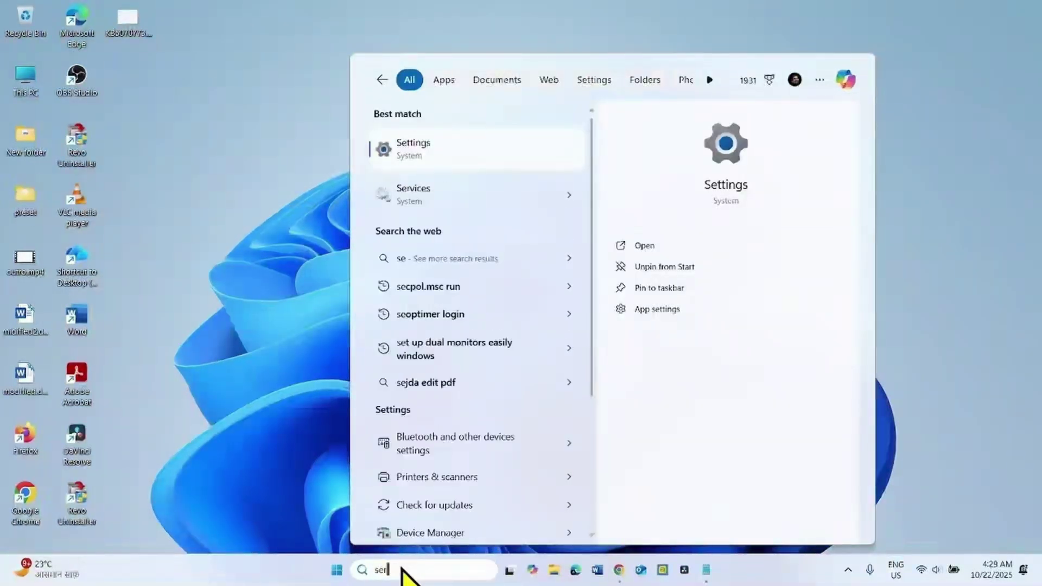
{"action": "type", "text": "vices"}
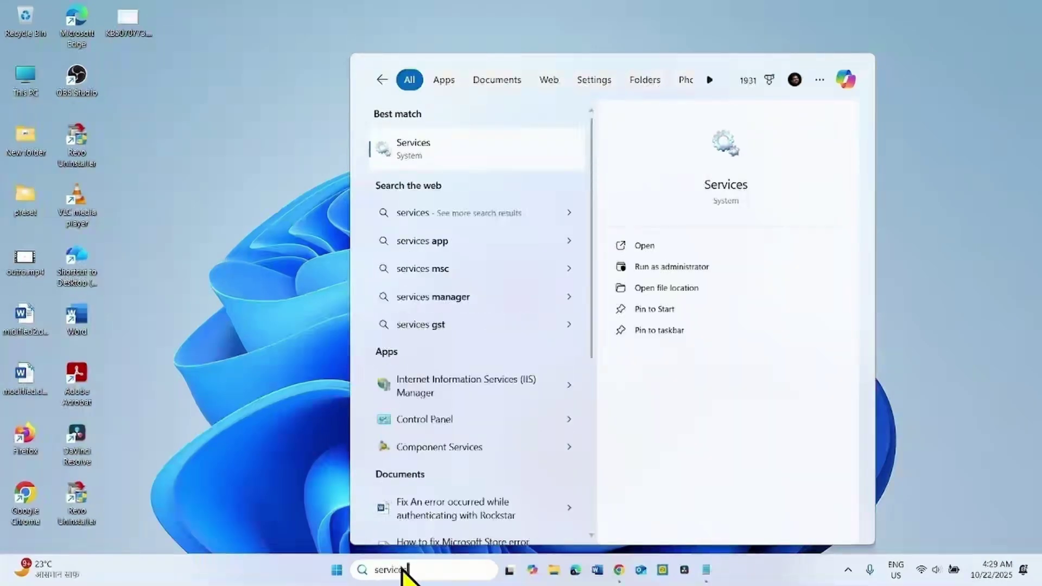
{"action": "left_click", "coordinate": [425, 147]}
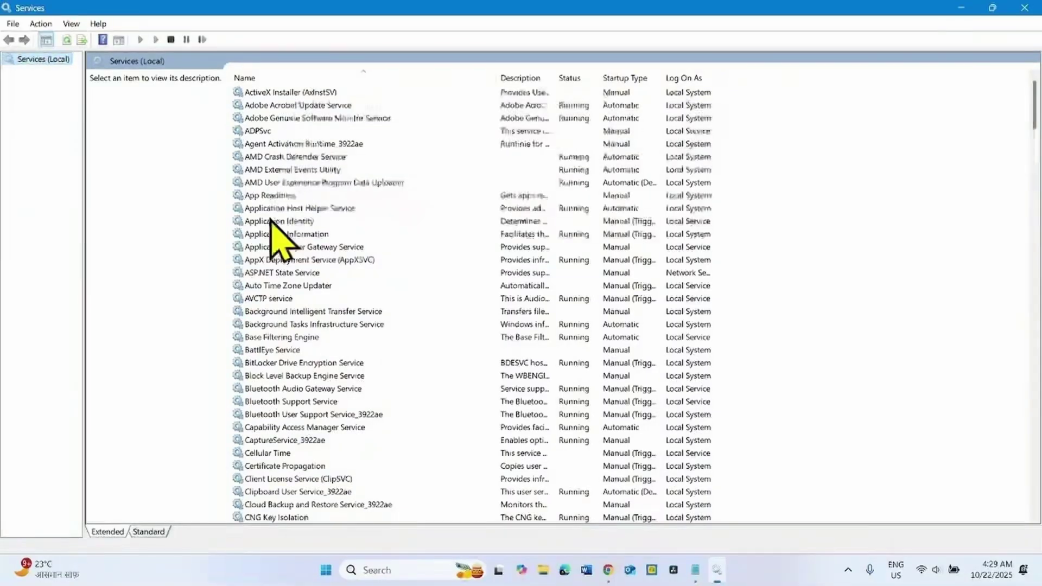
Set App Readiness startup type to Automatic, start and apply it, then restart the service.
{"action": "left_click", "coordinate": [269, 197]}
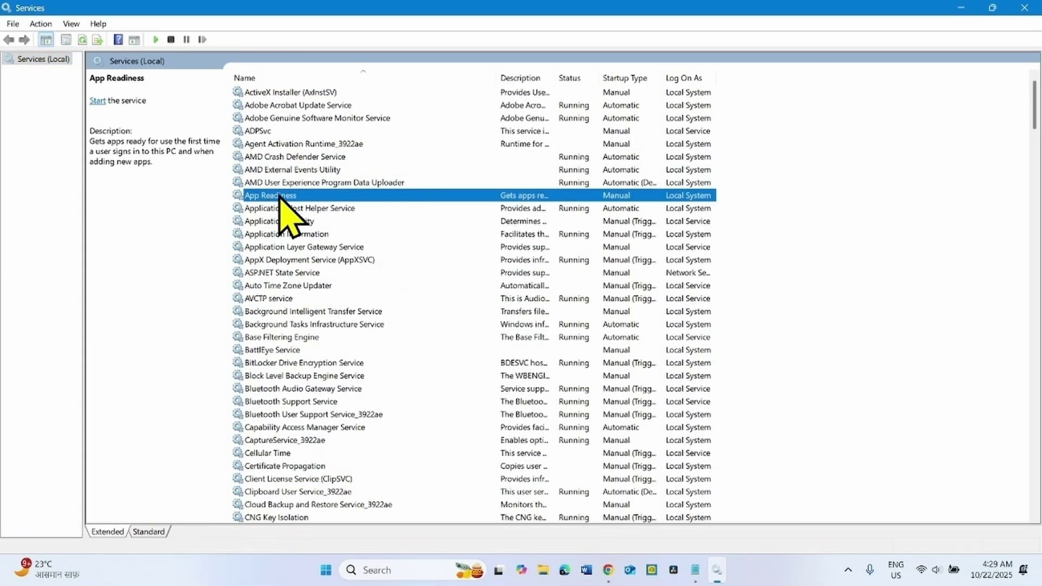
{"action": "right_click", "coordinate": [279, 197]}
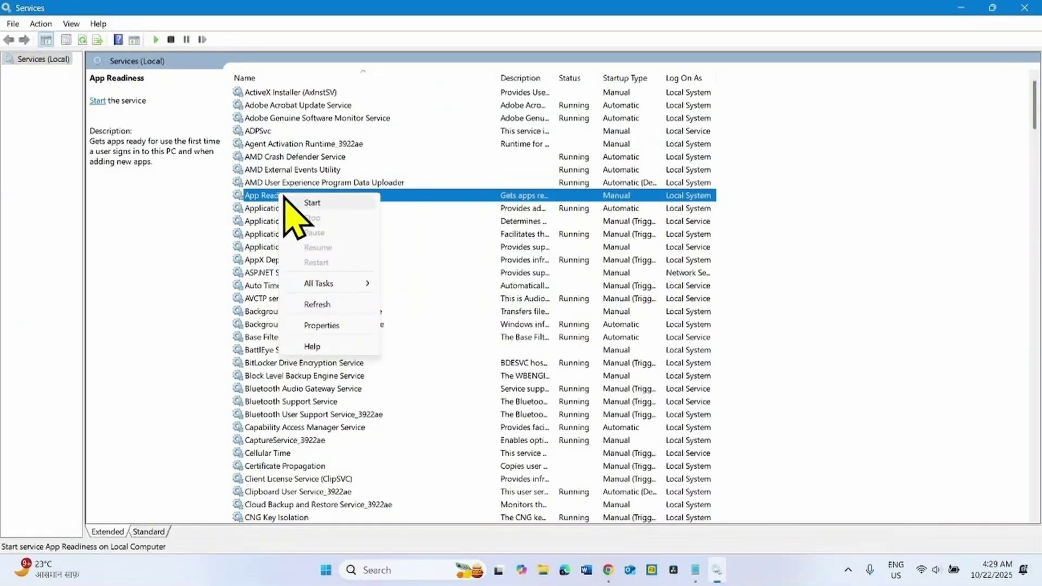
{"action": "left_click", "coordinate": [326, 325]}
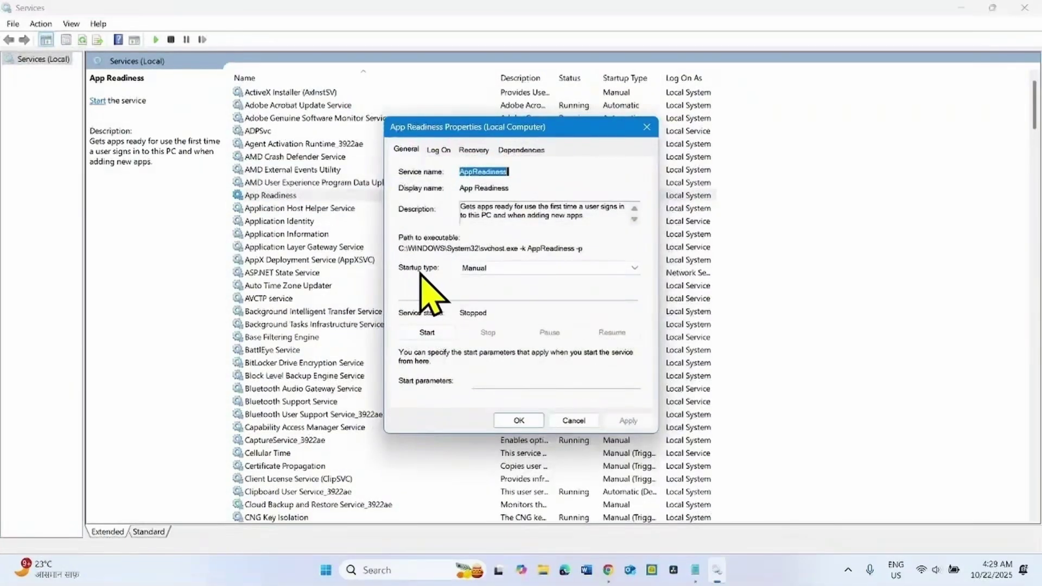
{"action": "left_click", "coordinate": [501, 268]}
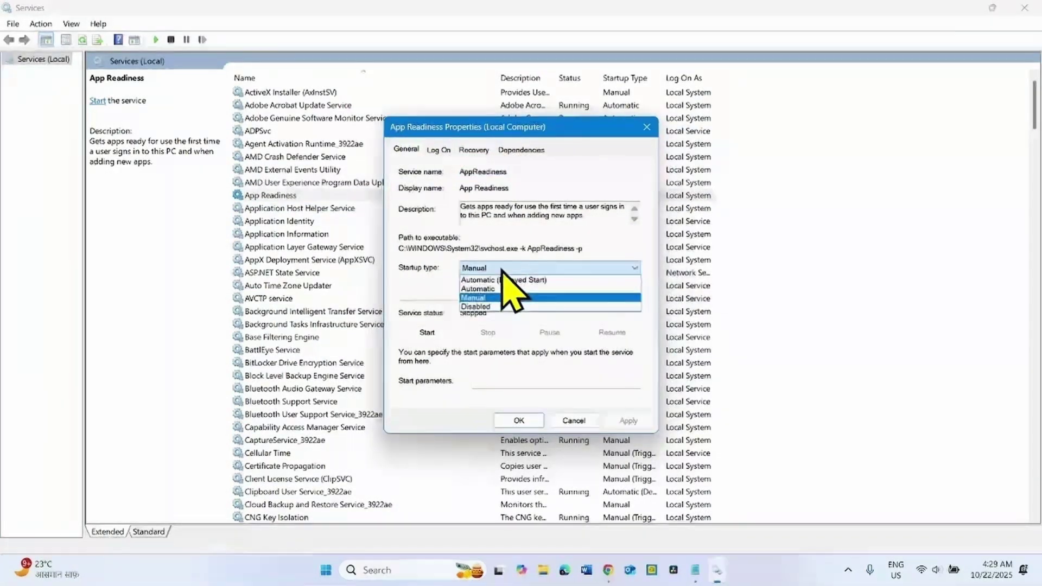
{"action": "left_click", "coordinate": [499, 289]}
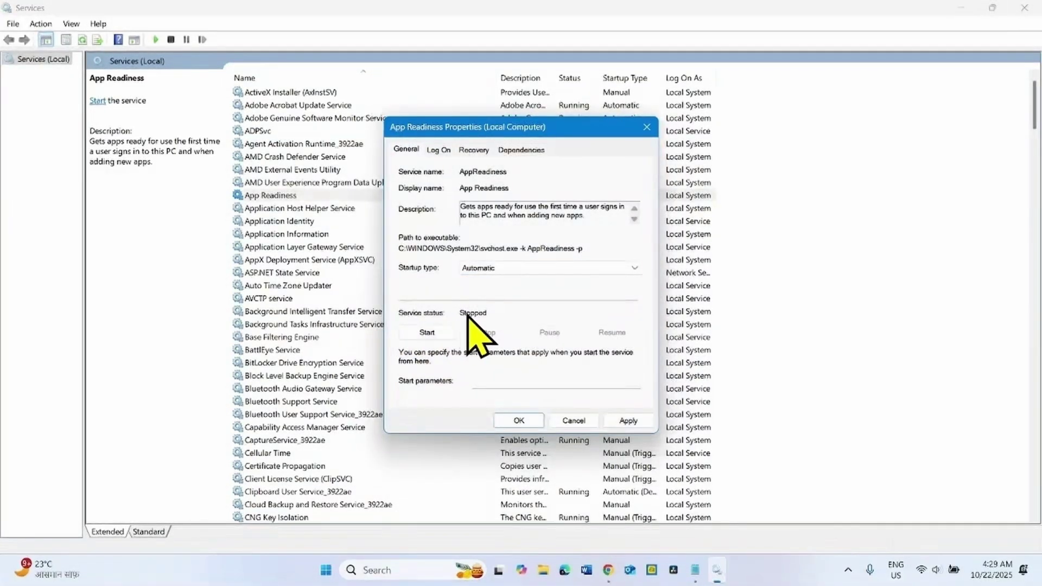
{"action": "left_click", "coordinate": [426, 333]}
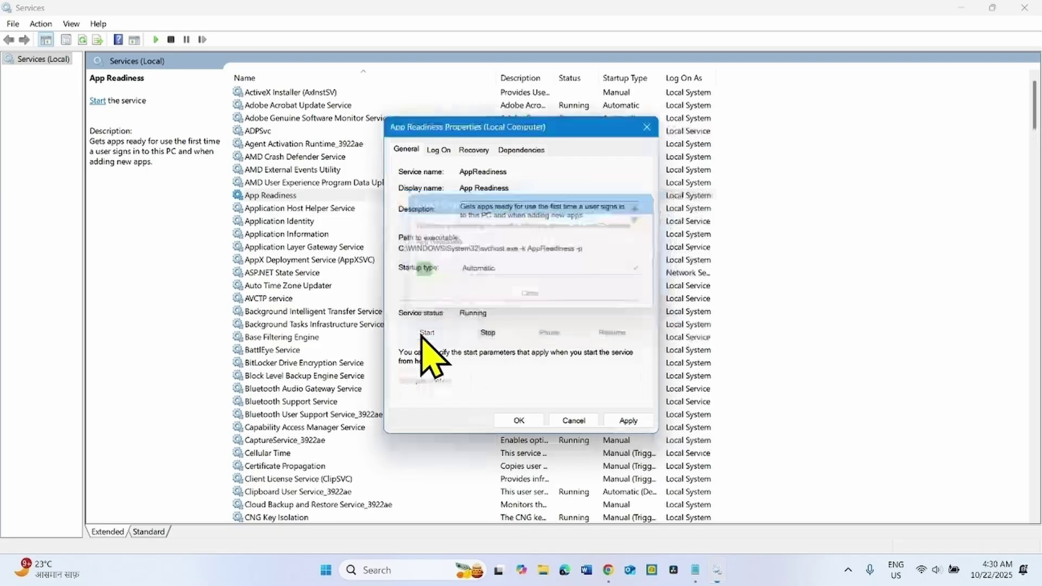
{"action": "left_click", "coordinate": [628, 423]}
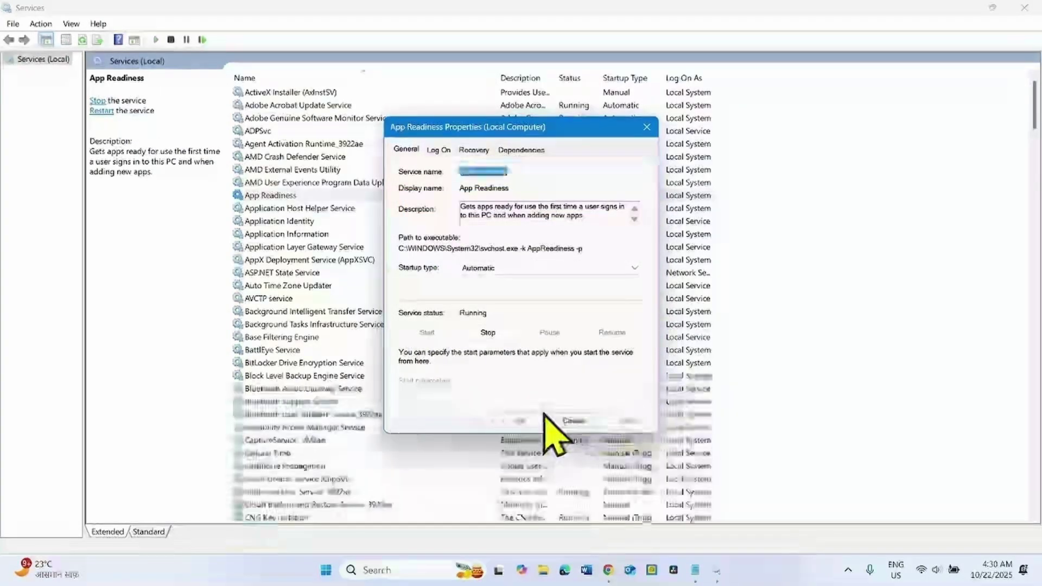
{"action": "left_click", "coordinate": [521, 421]}
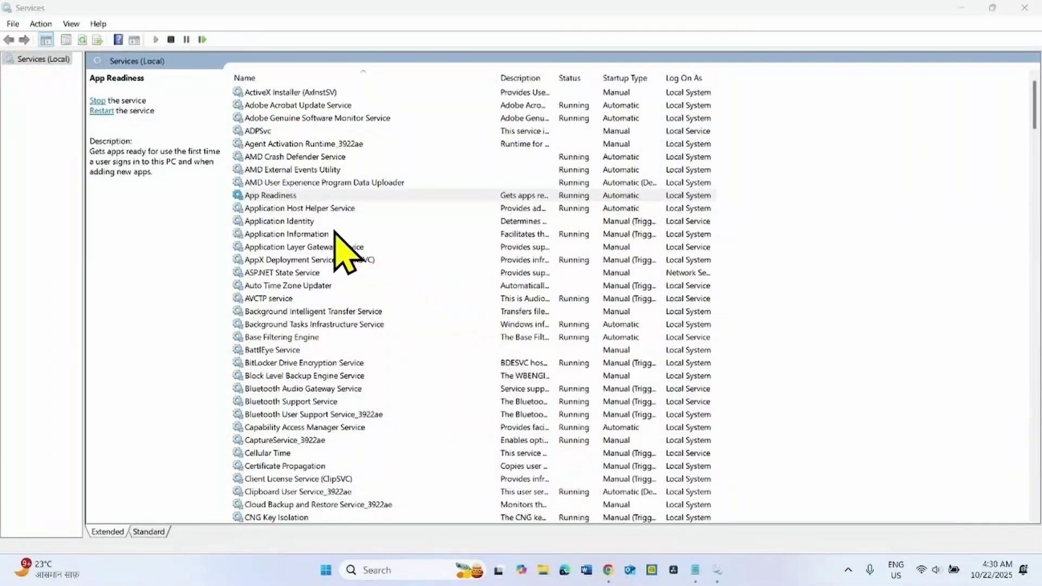
{"action": "right_click", "coordinate": [266, 196]}
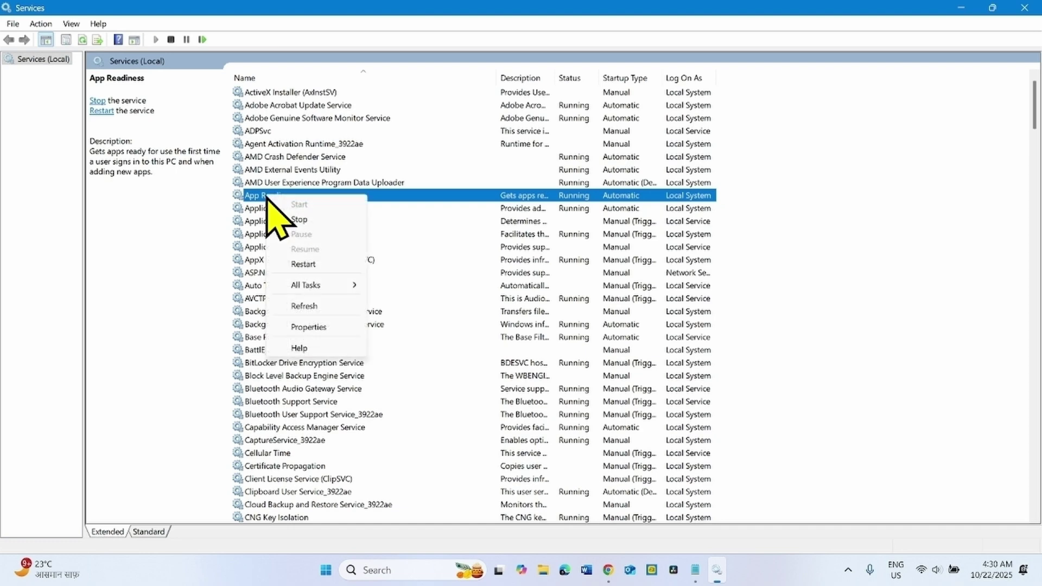
{"action": "left_click", "coordinate": [303, 265]}
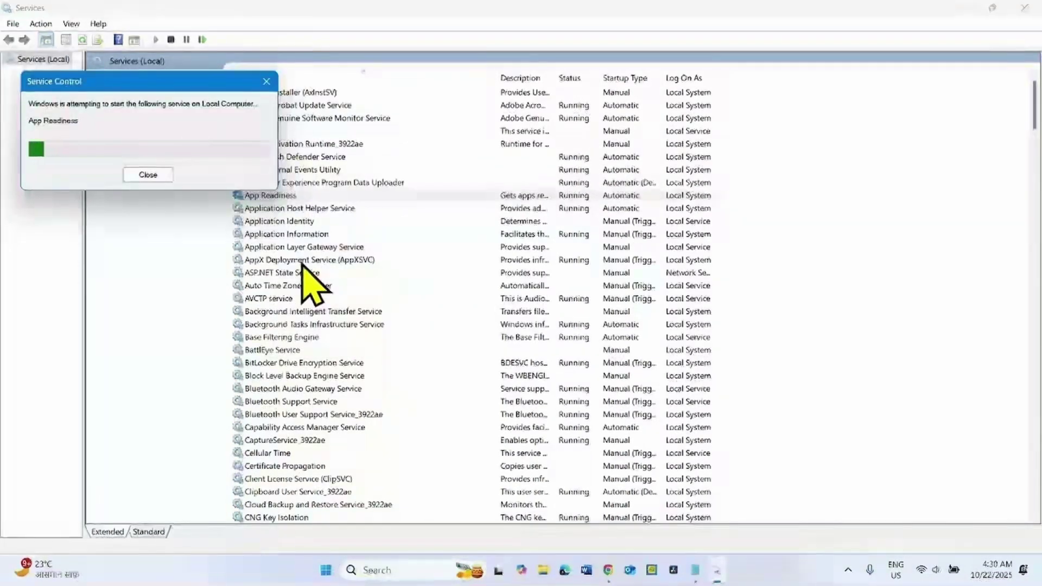
Set BITS startup type to Automatic, start and apply it, then restart the service.
{"action": "left_click", "coordinate": [302, 315]}
{"action": "right_click", "coordinate": [303, 315]}
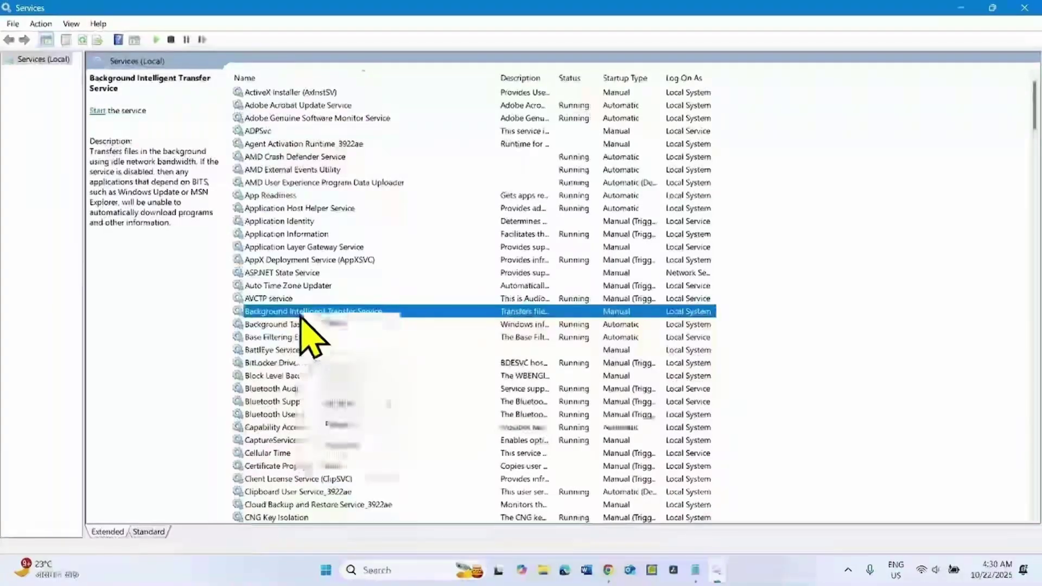
{"action": "left_click", "coordinate": [357, 447]}
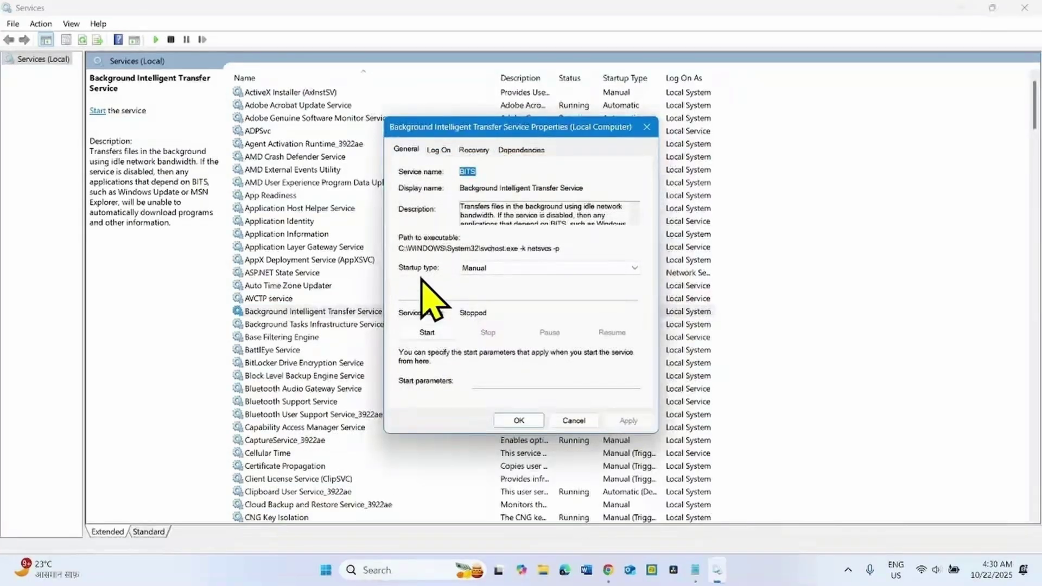
{"action": "left_click", "coordinate": [477, 270]}
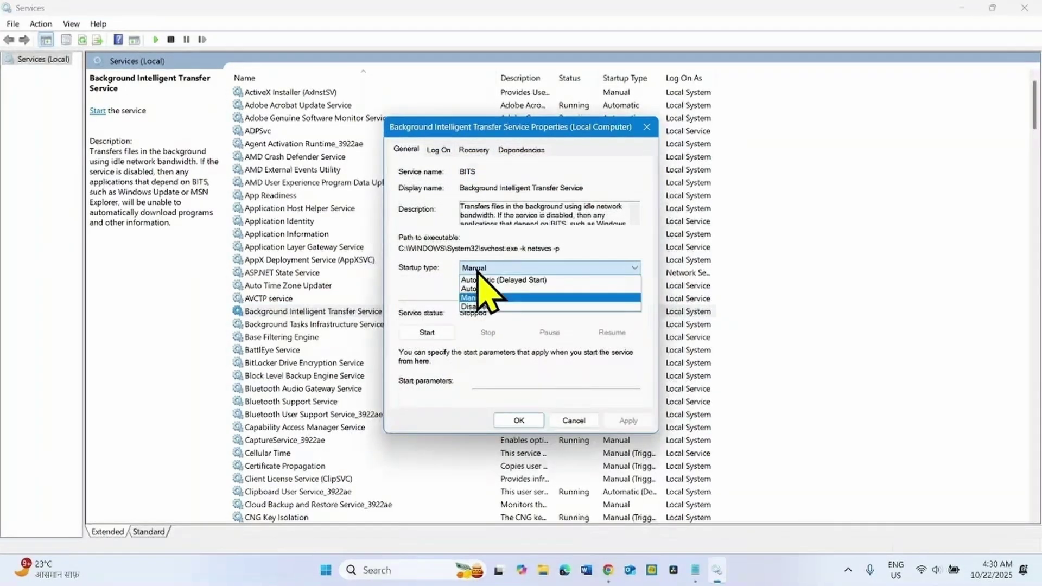
{"action": "left_click", "coordinate": [487, 289]}
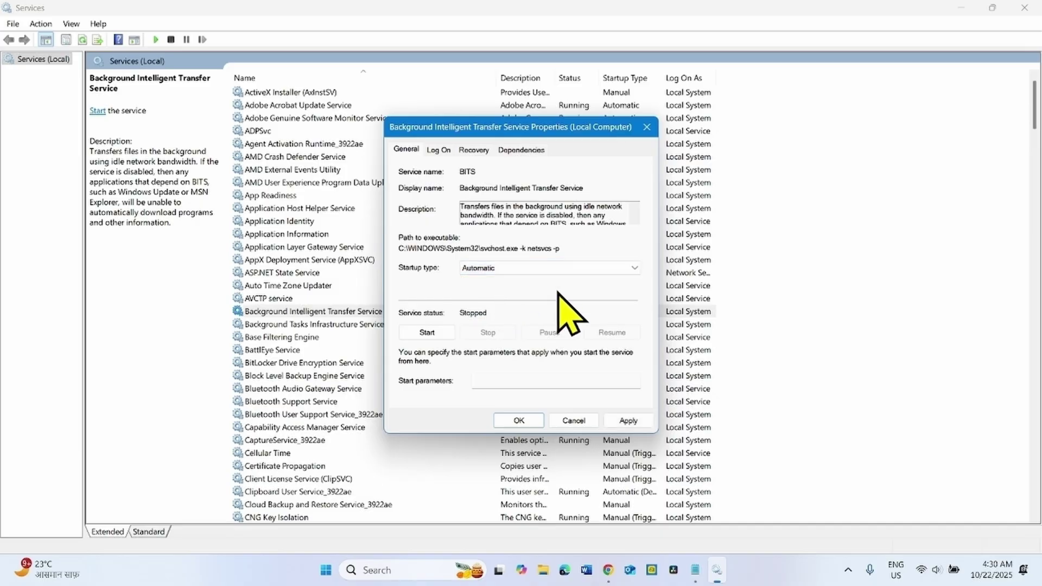
{"action": "left_click", "coordinate": [426, 332]}
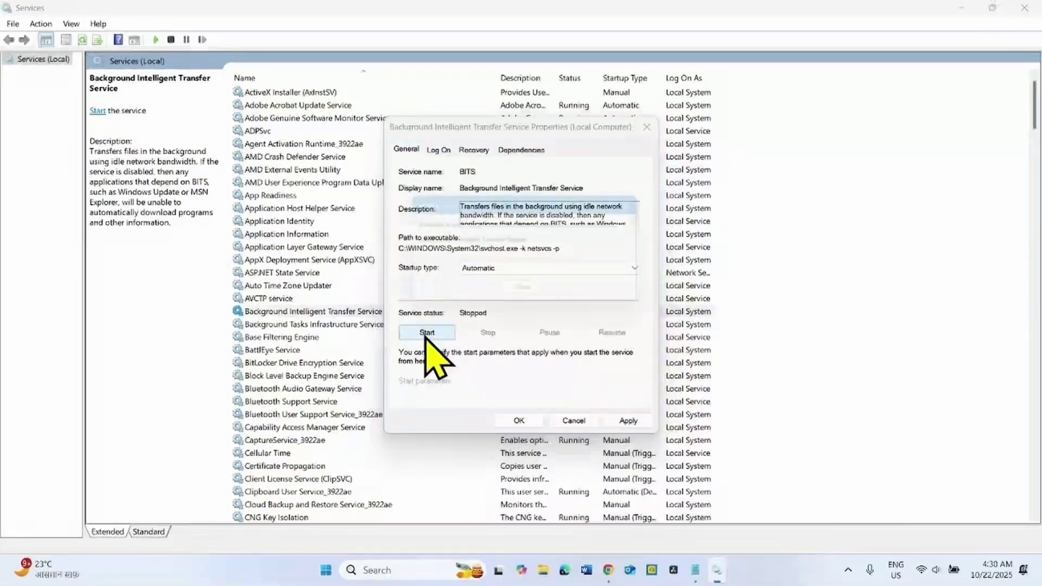
{"action": "left_click", "coordinate": [632, 423]}
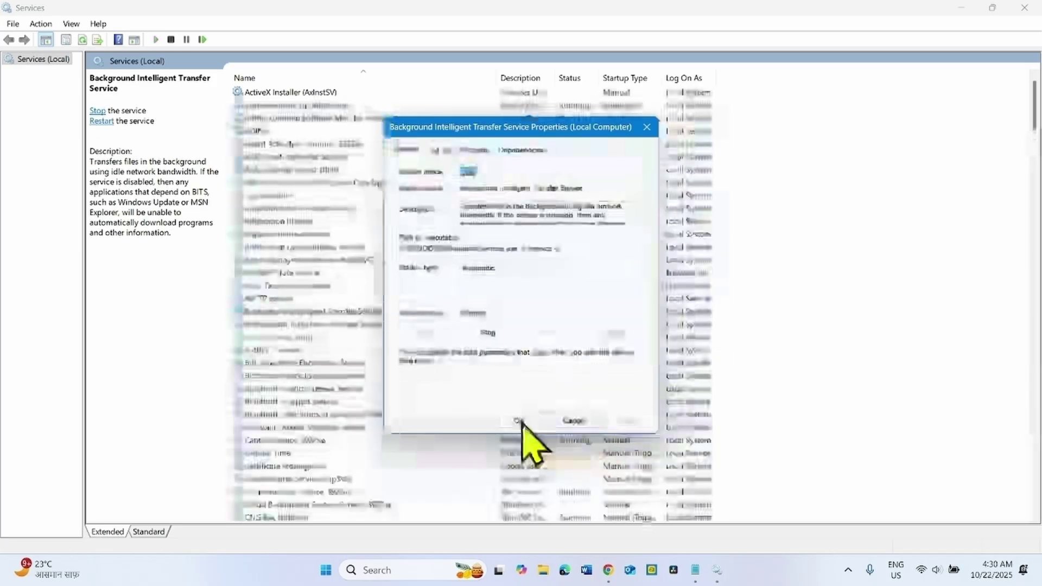
{"action": "left_click", "coordinate": [513, 423]}
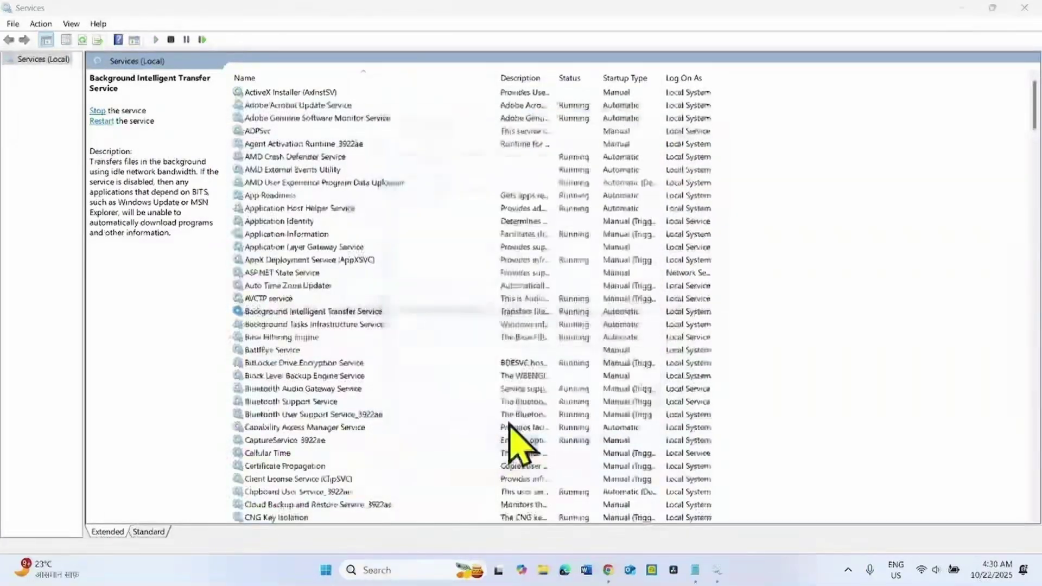
{"action": "right_click", "coordinate": [297, 313]}
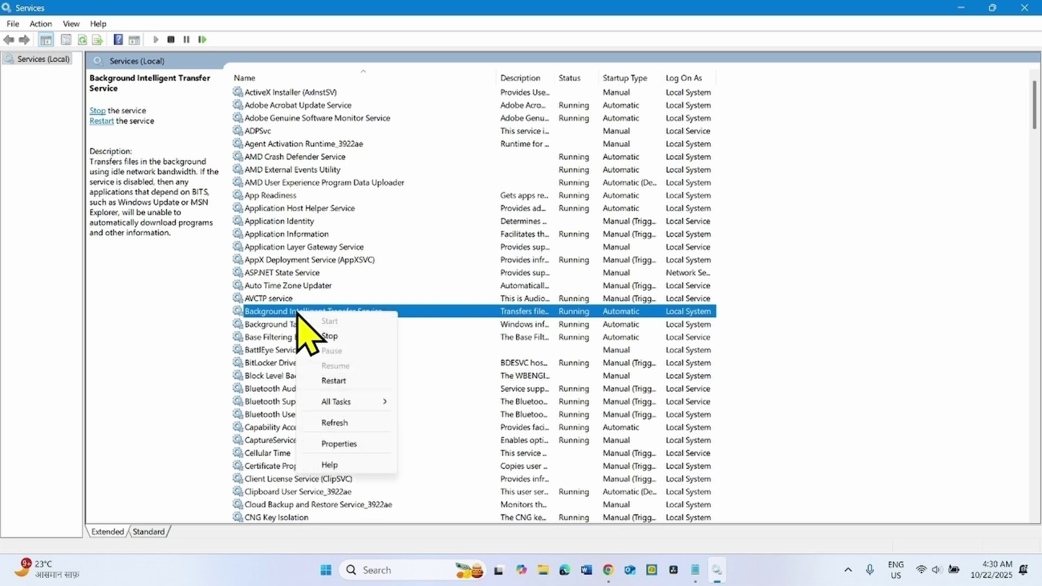
{"action": "left_click", "coordinate": [334, 381]}
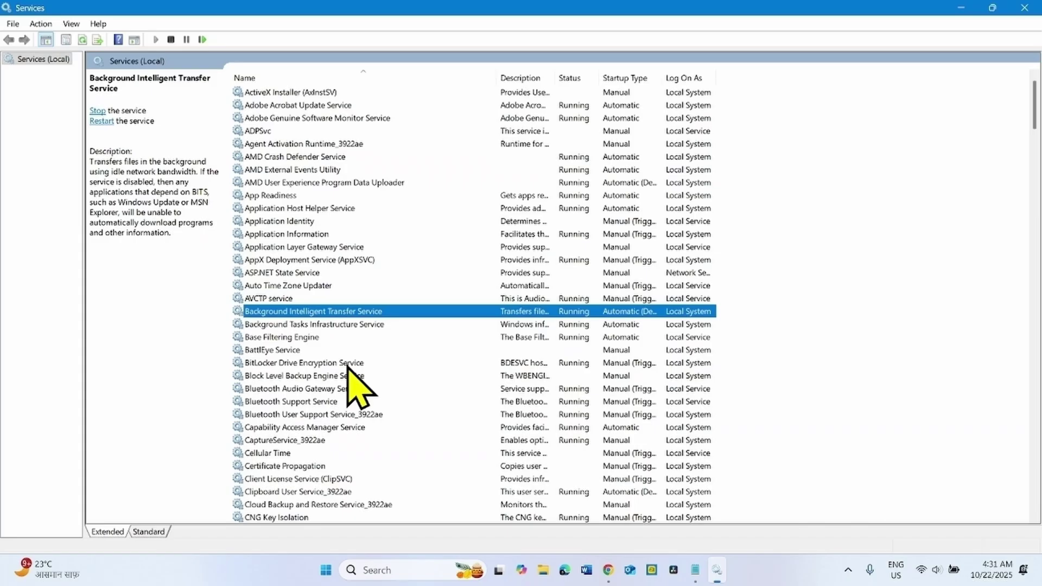
Check Cryptographic Services' Automatic startup type in its properties, then restart the service.
{"action": "scroll", "coordinate": [325, 337], "scroll_direction": "down", "scroll_amount": 11}
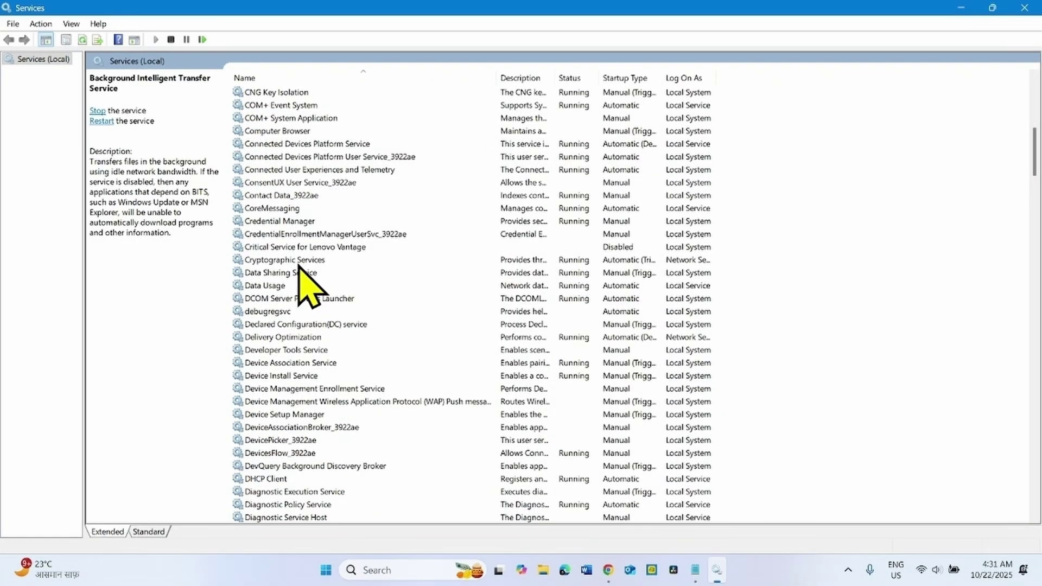
{"action": "left_click", "coordinate": [298, 261]}
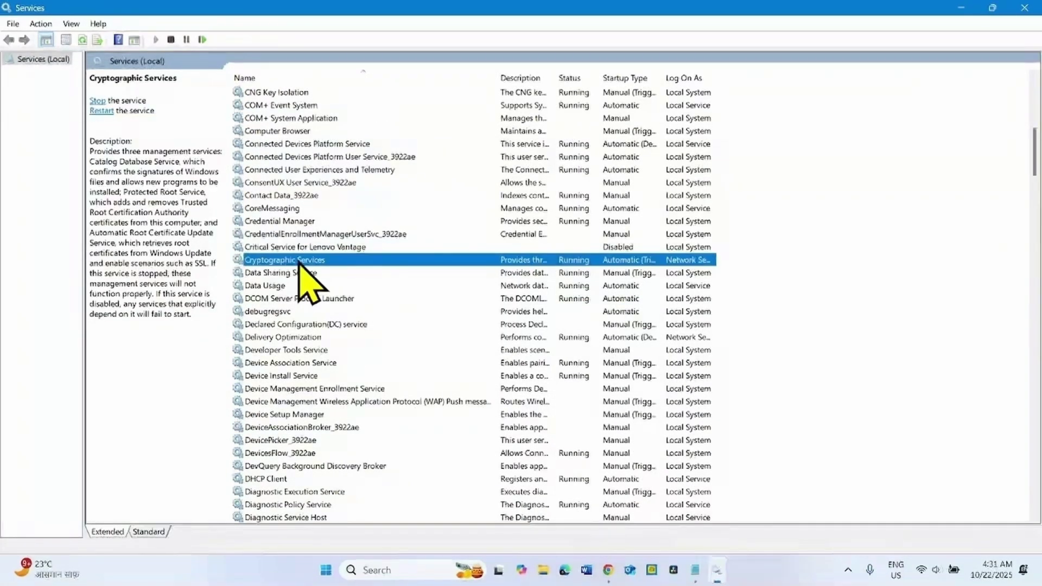
{"action": "right_click", "coordinate": [299, 262]}
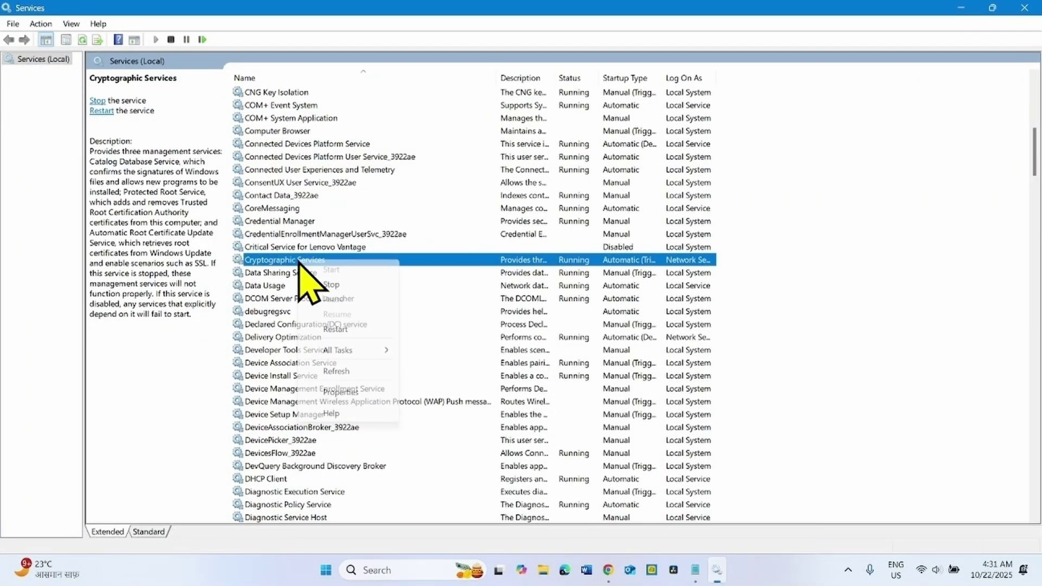
{"action": "left_click", "coordinate": [348, 392]}
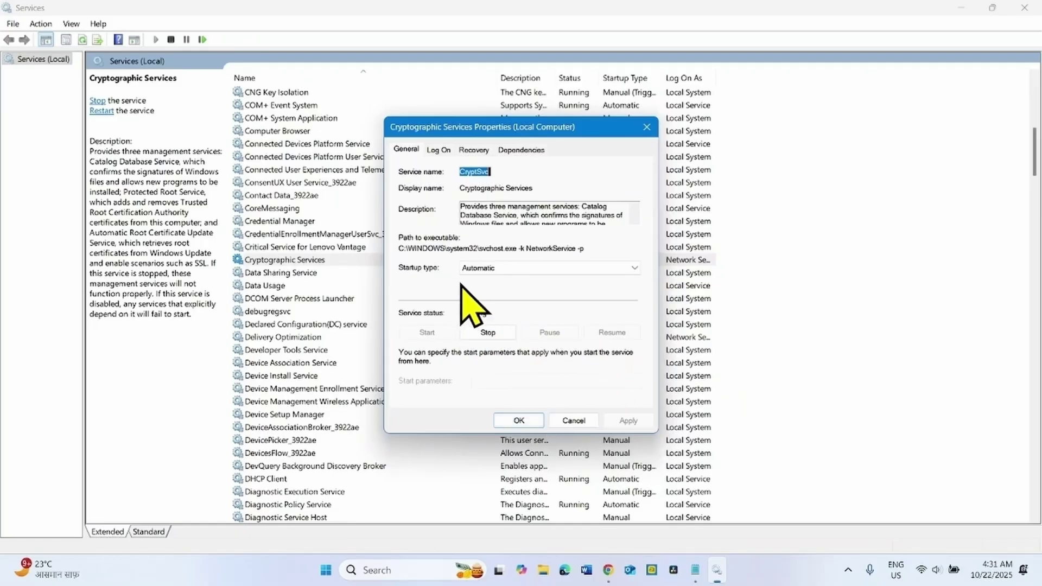
{"action": "left_click", "coordinate": [520, 420]}
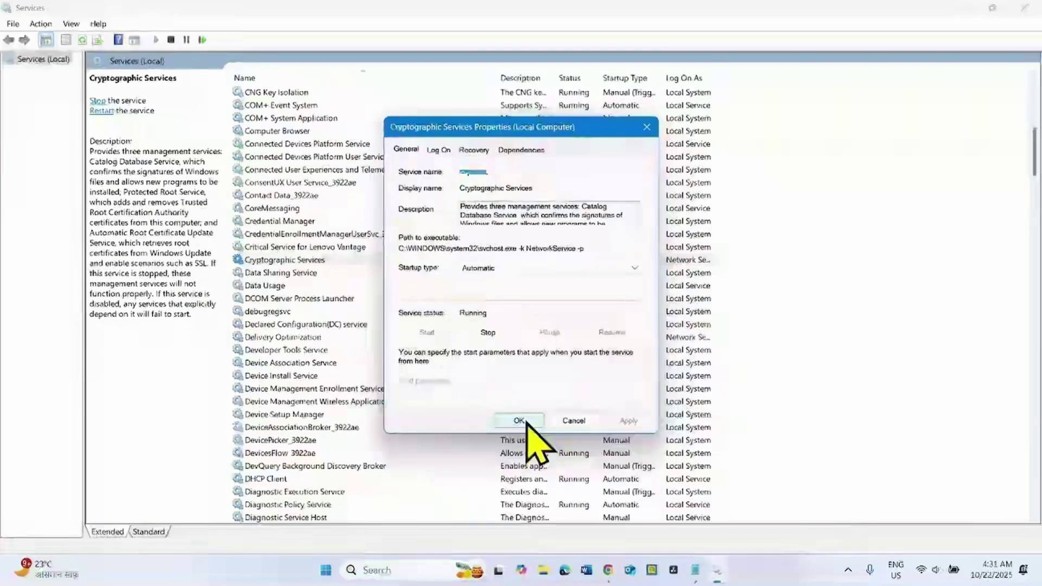
{"action": "right_click", "coordinate": [282, 264]}
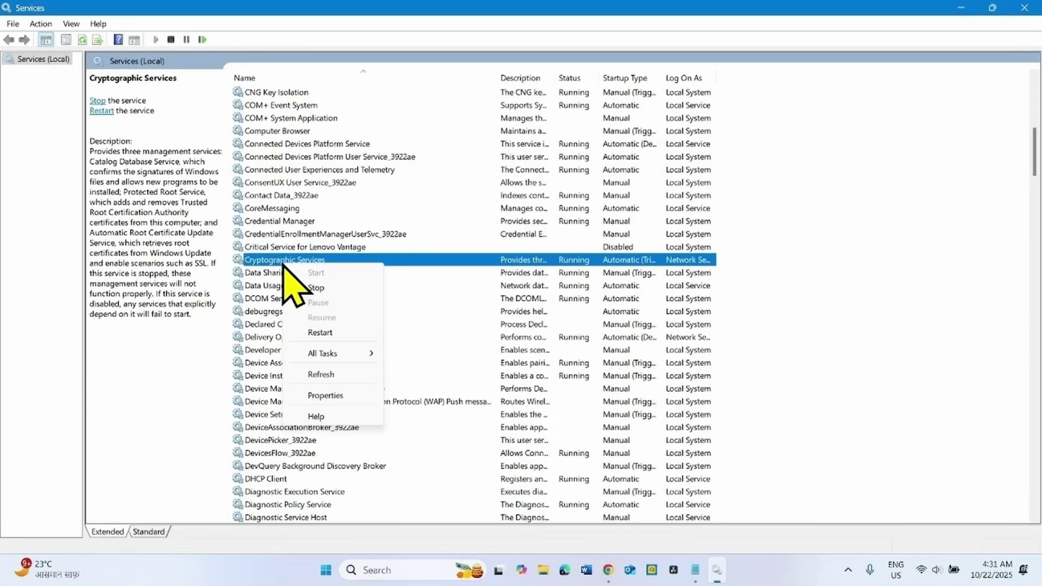
{"action": "left_click", "coordinate": [319, 333]}
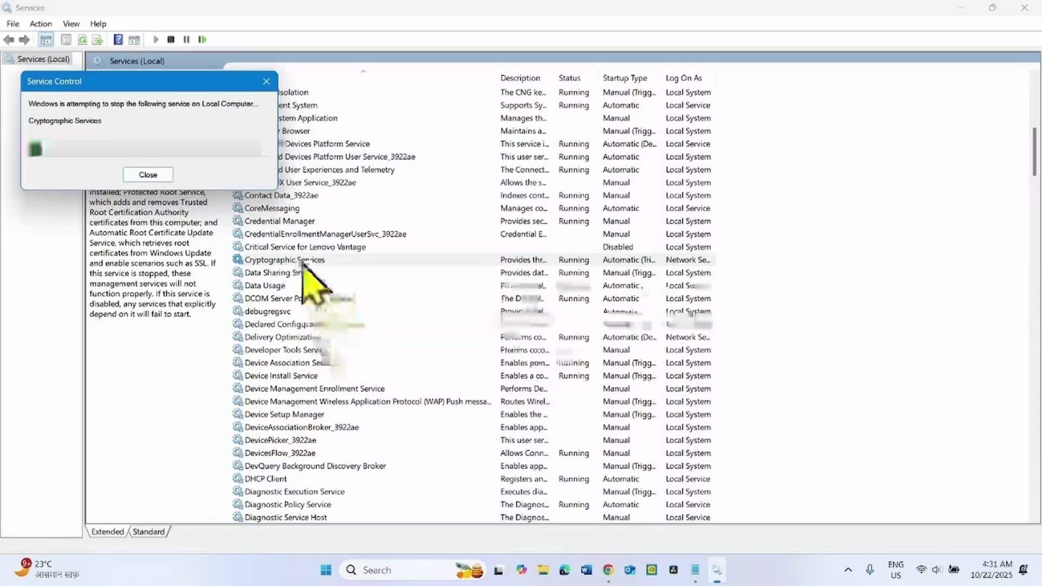
Set the Windows Update service's startup type to Automatic, start it and apply the change.
{"action": "scroll", "coordinate": [333, 314], "scroll_direction": "down", "scroll_amount": 20}
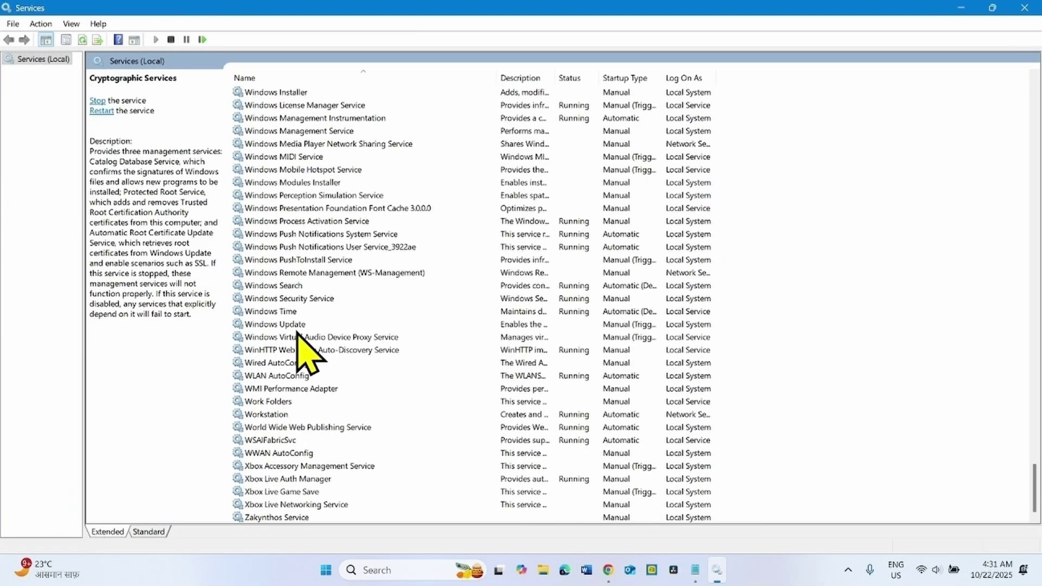
{"action": "left_click", "coordinate": [291, 325]}
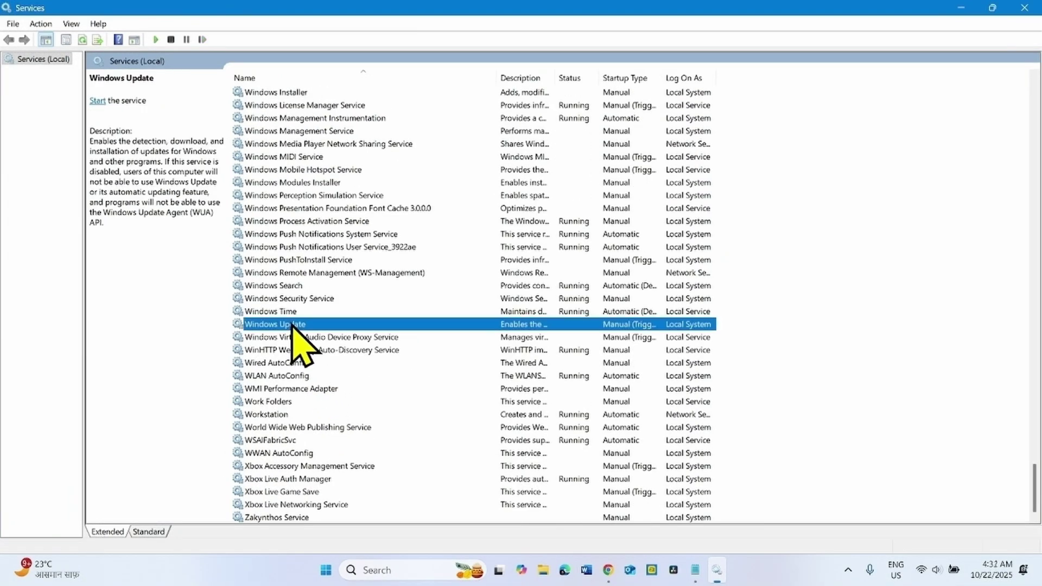
{"action": "right_click", "coordinate": [291, 325]}
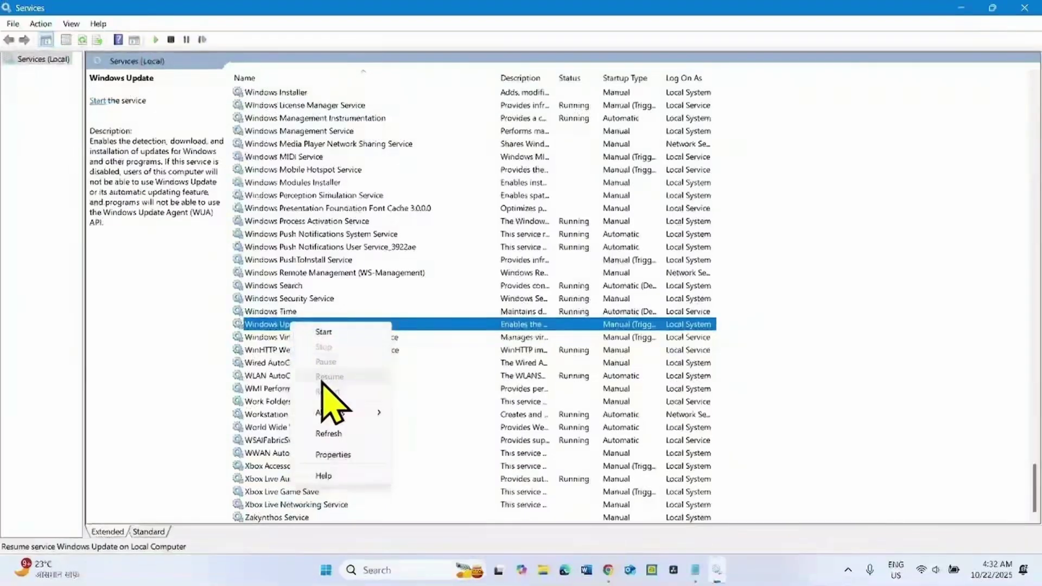
{"action": "left_click", "coordinate": [336, 455]}
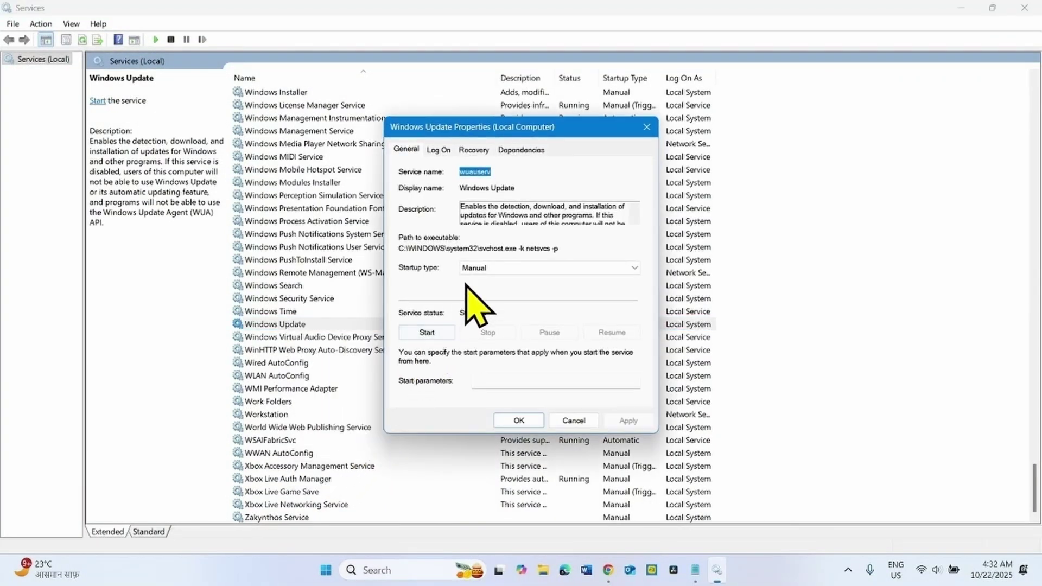
{"action": "left_click", "coordinate": [485, 271]}
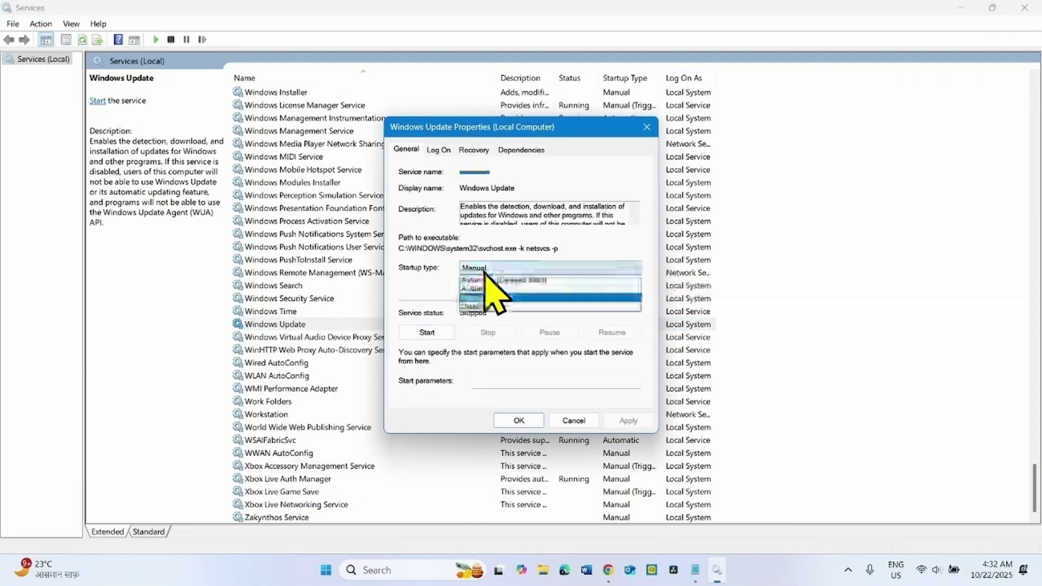
{"action": "left_click", "coordinate": [486, 290]}
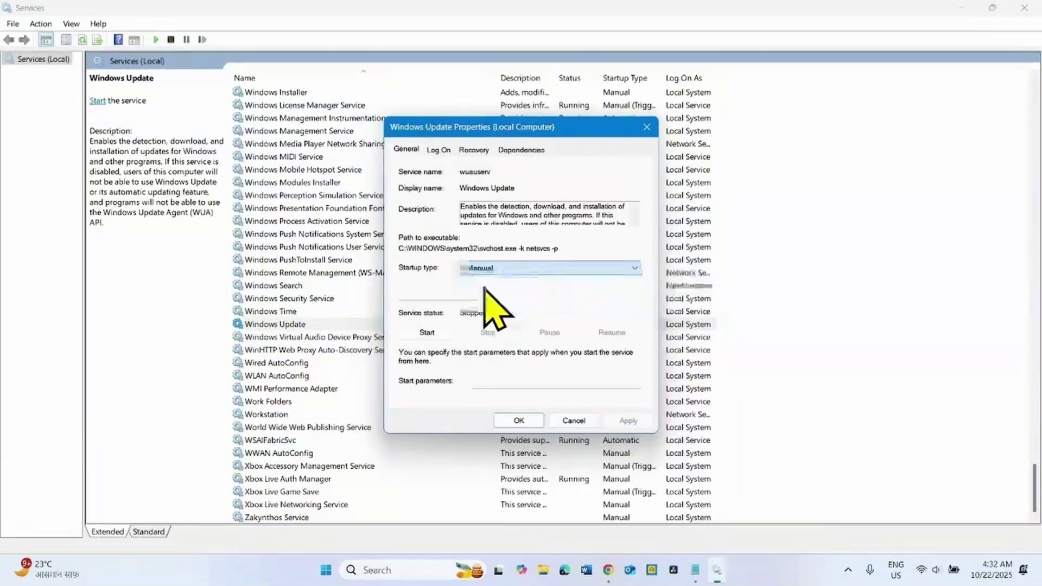
{"action": "left_click", "coordinate": [427, 332]}
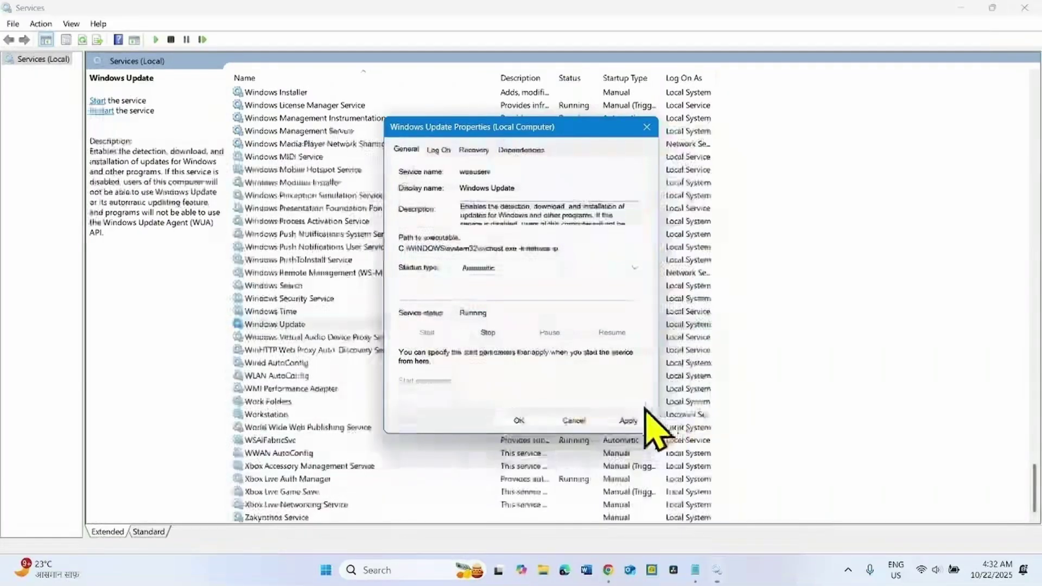
{"action": "left_click", "coordinate": [625, 421]}
{"action": "left_click", "coordinate": [519, 421]}
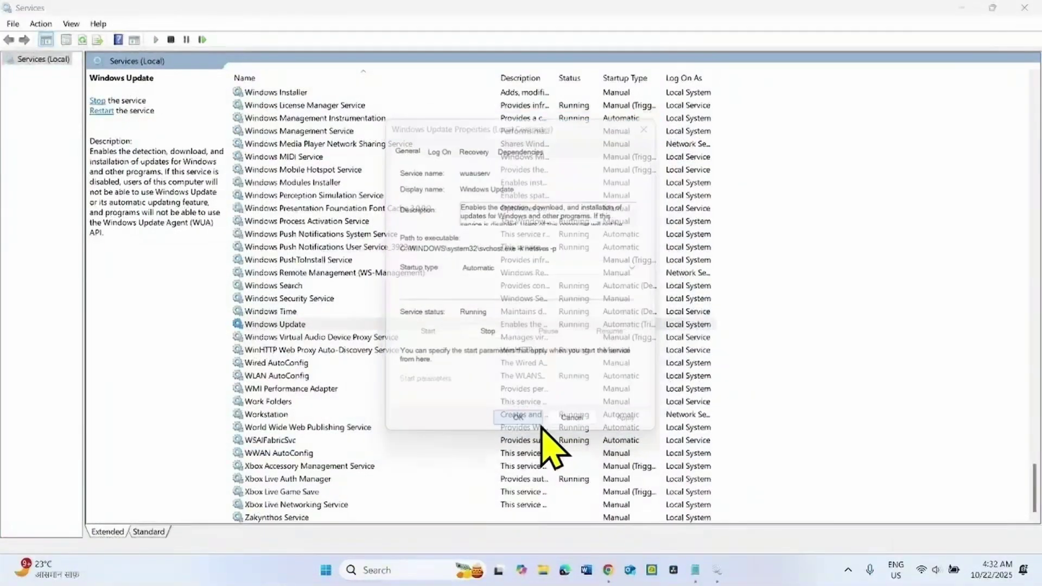
Close Services, run Check for updates on Settings' Windows Update page, then close Settings.
{"action": "left_click", "coordinate": [1024, 7]}
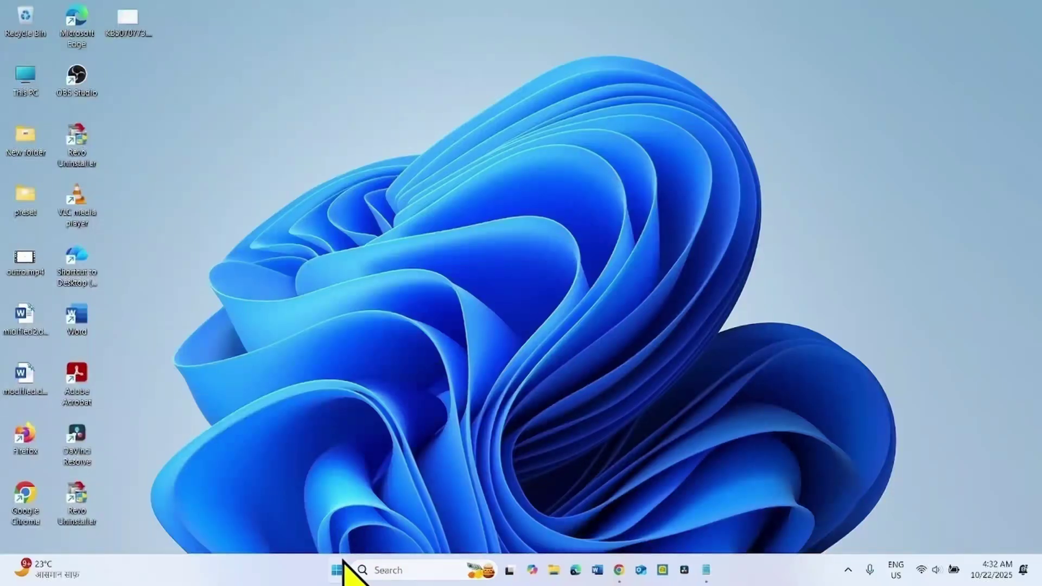
{"action": "left_click", "coordinate": [341, 576]}
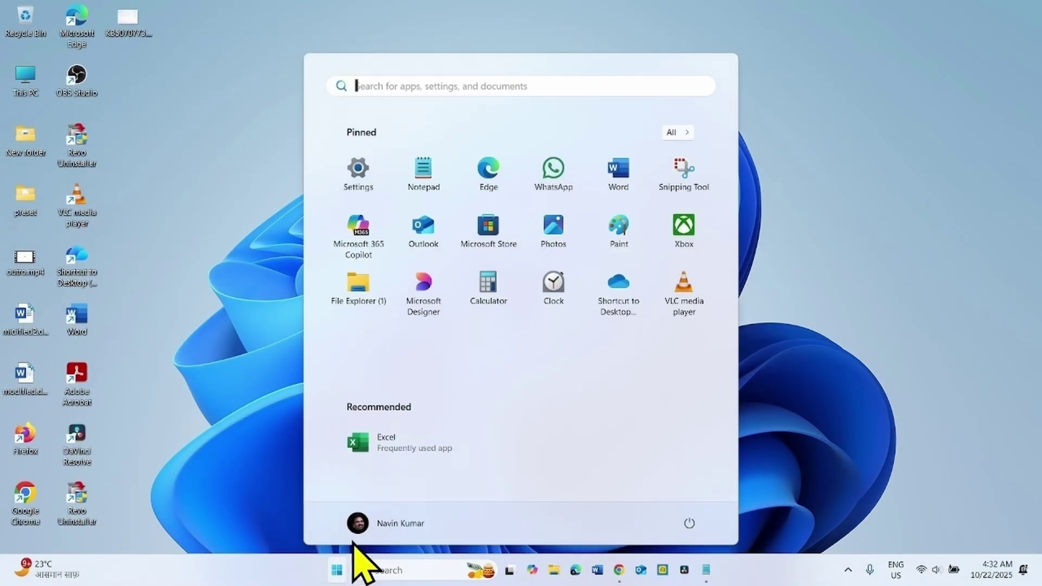
{"action": "left_click", "coordinate": [352, 171]}
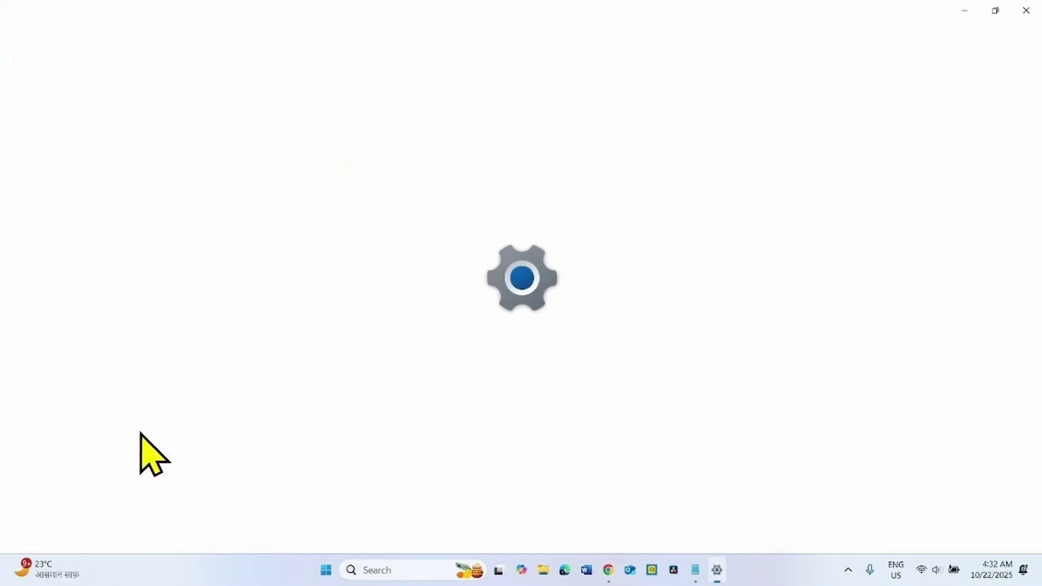
{"action": "left_click", "coordinate": [98, 410]}
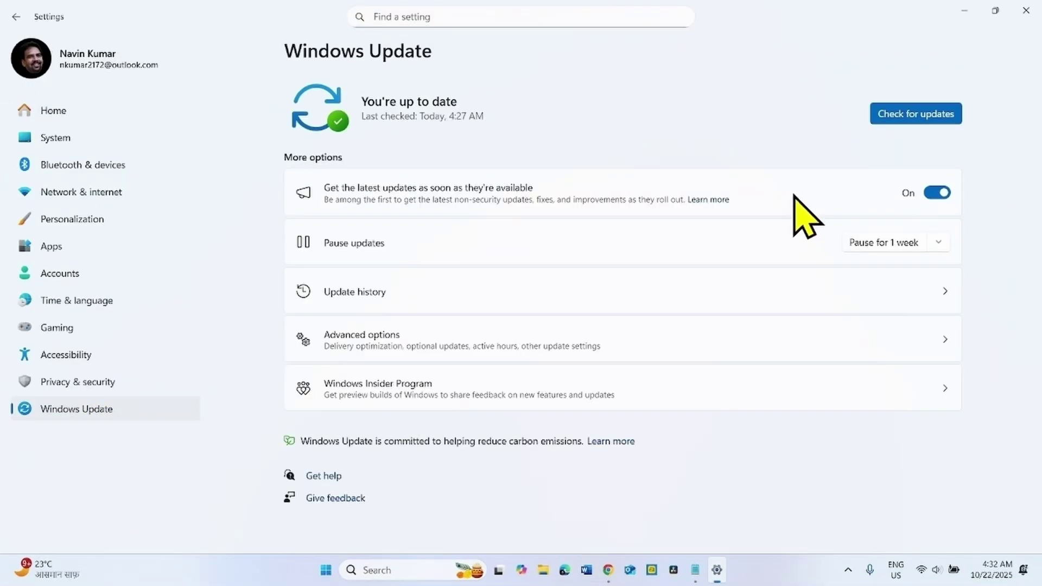
{"action": "left_click", "coordinate": [913, 115]}
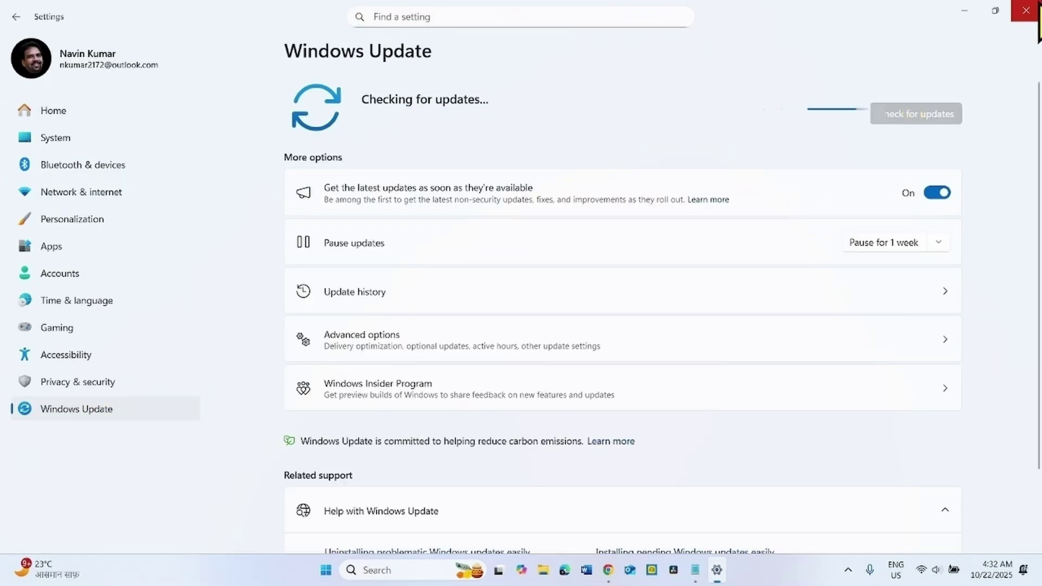
{"action": "left_click", "coordinate": [1034, 10]}
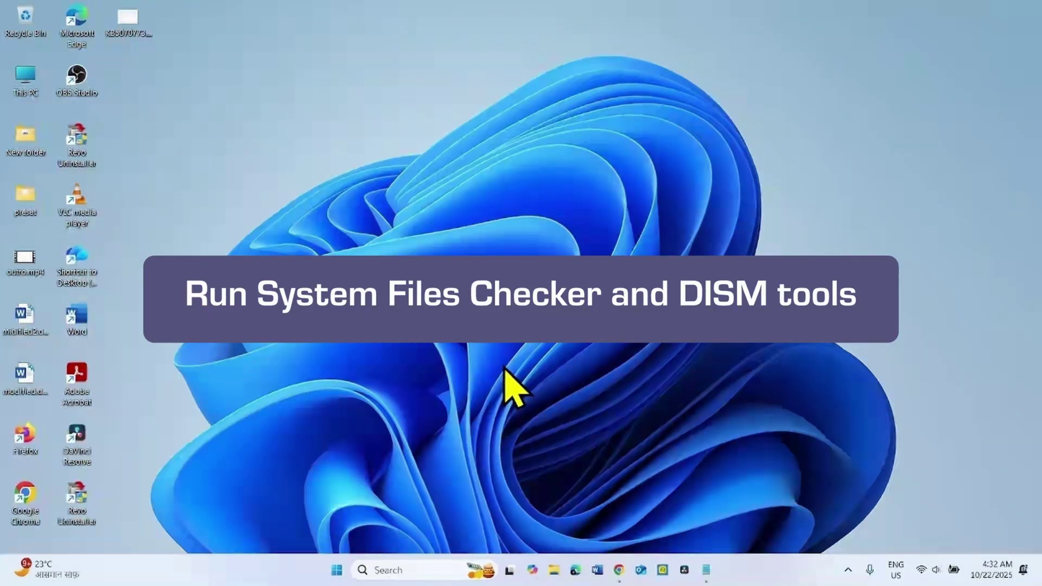
Launch Command Prompt as administrator from a 'cmd' search.
{"action": "left_click", "coordinate": [396, 569]}
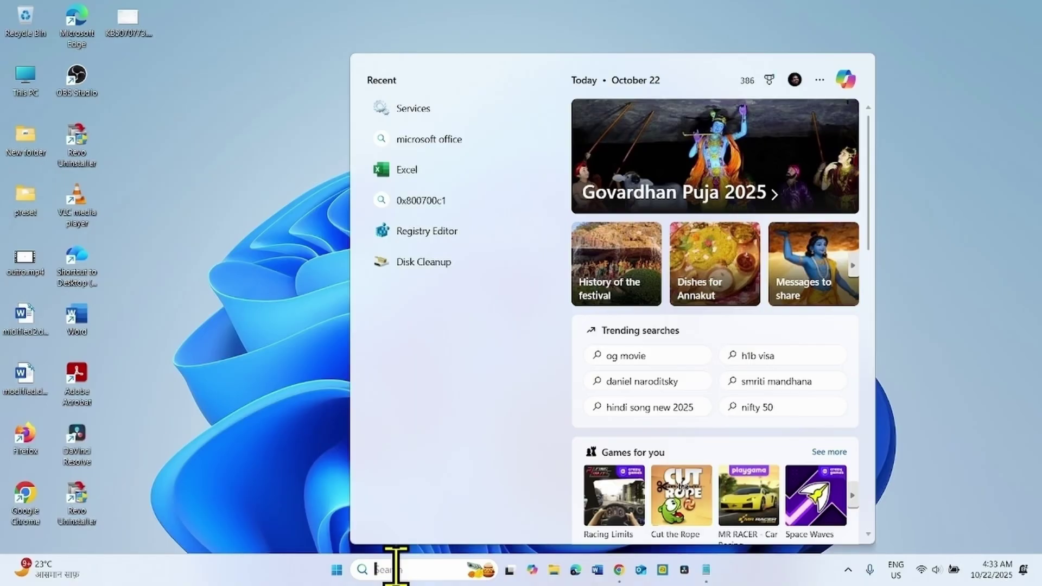
{"action": "type", "text": "cmd"}
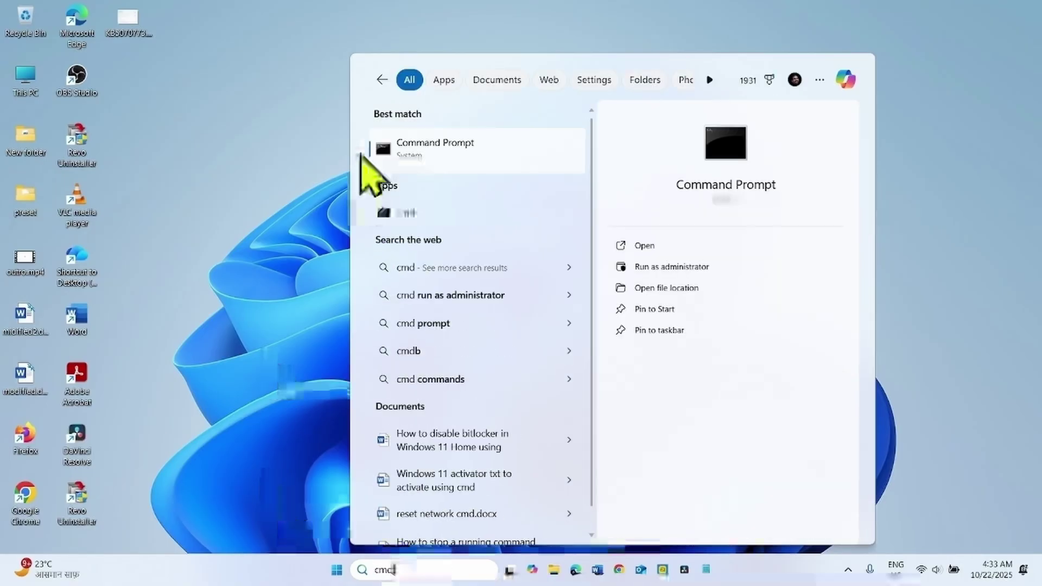
{"action": "right_click", "coordinate": [407, 158]}
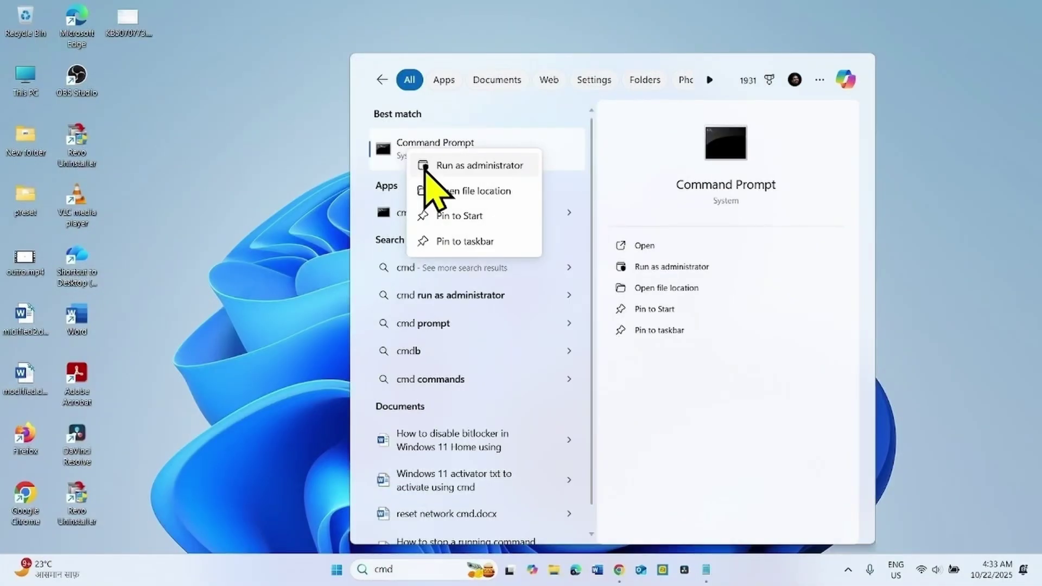
{"action": "left_click", "coordinate": [426, 166]}
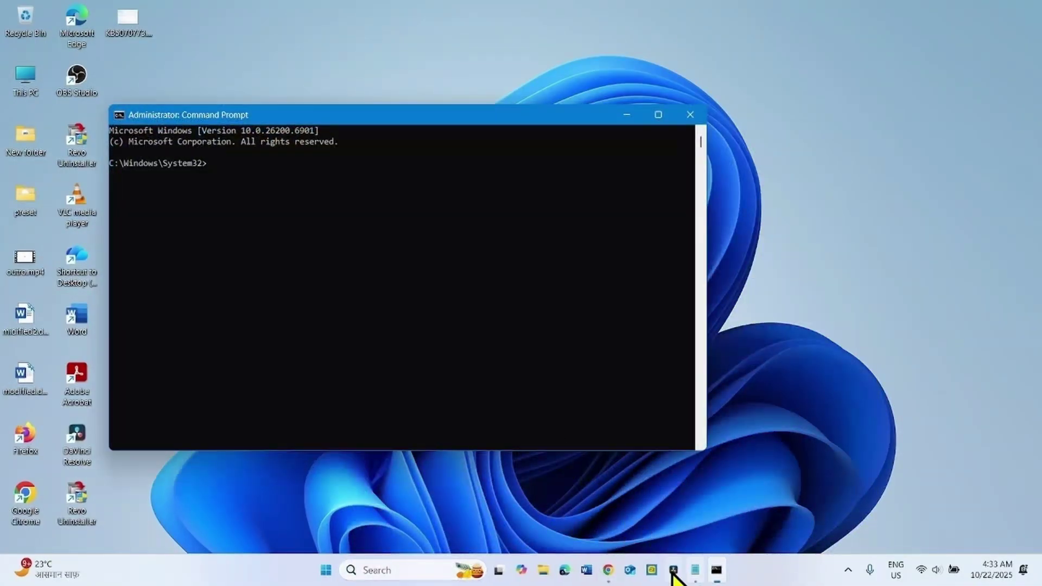
Copy SFC /SCANNOW from the notes and paste it into the console to run the scan.
{"action": "left_click", "coordinate": [695, 570]}
{"action": "left_click", "coordinate": [669, 207]}
{"action": "left_click_drag", "start_coordinate": [707, 202], "coordinate": [630, 206]}
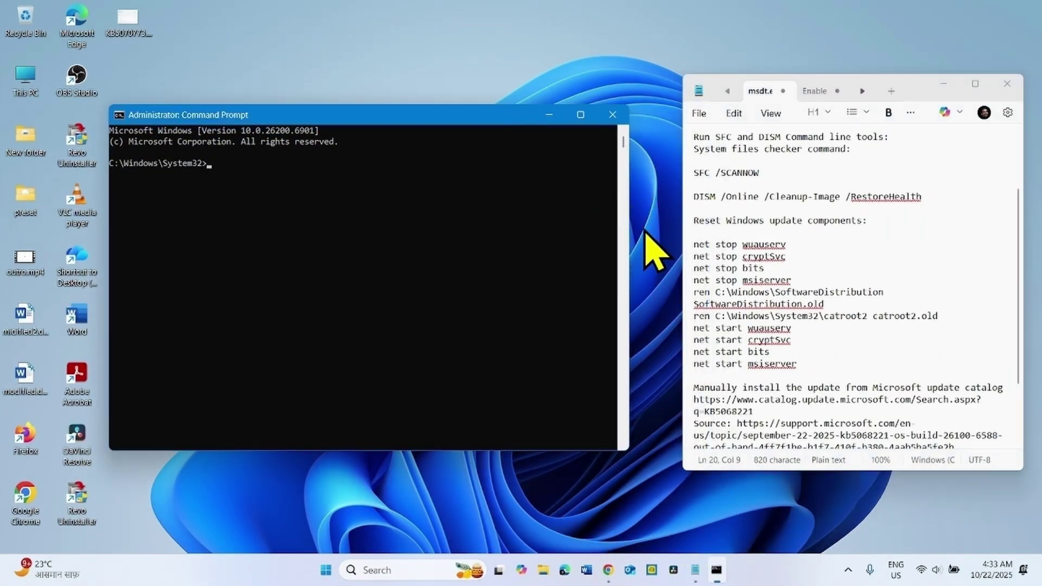
{"action": "left_click", "coordinate": [773, 255]}
{"action": "left_click", "coordinate": [773, 172]}
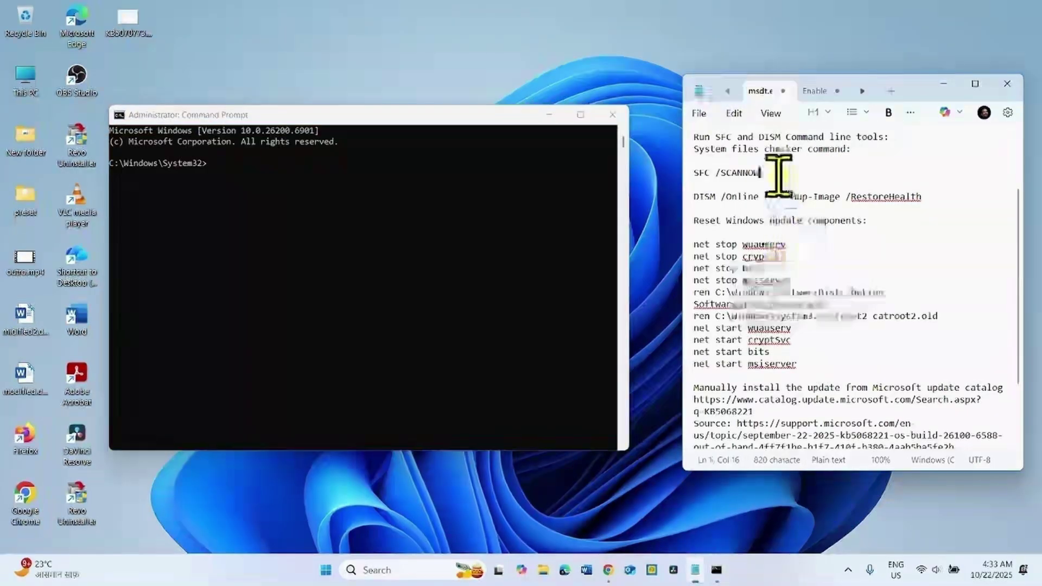
{"action": "left_click_drag", "start_coordinate": [773, 173], "coordinate": [682, 180]}
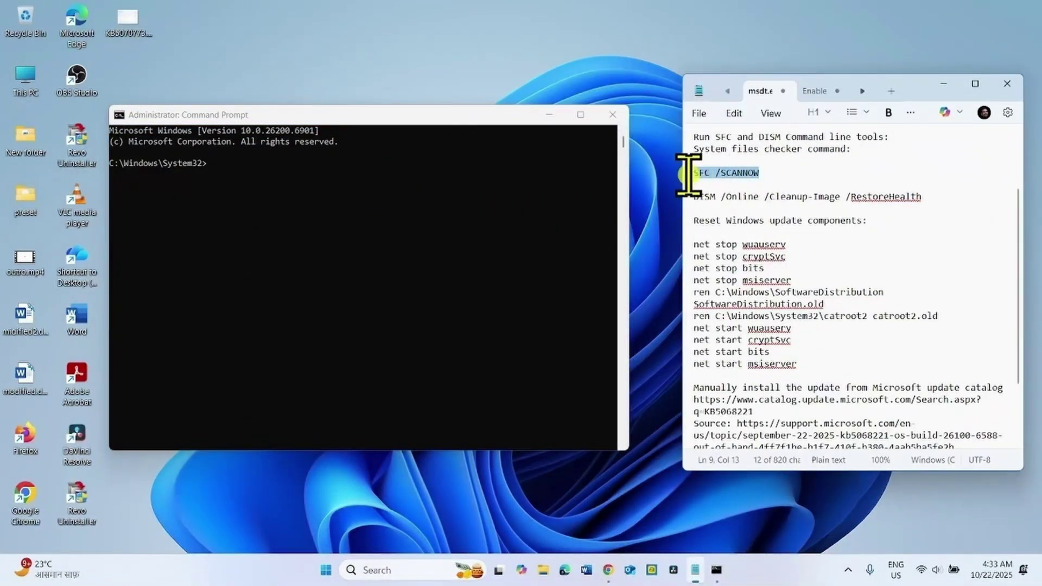
{"action": "right_click", "coordinate": [711, 178]}
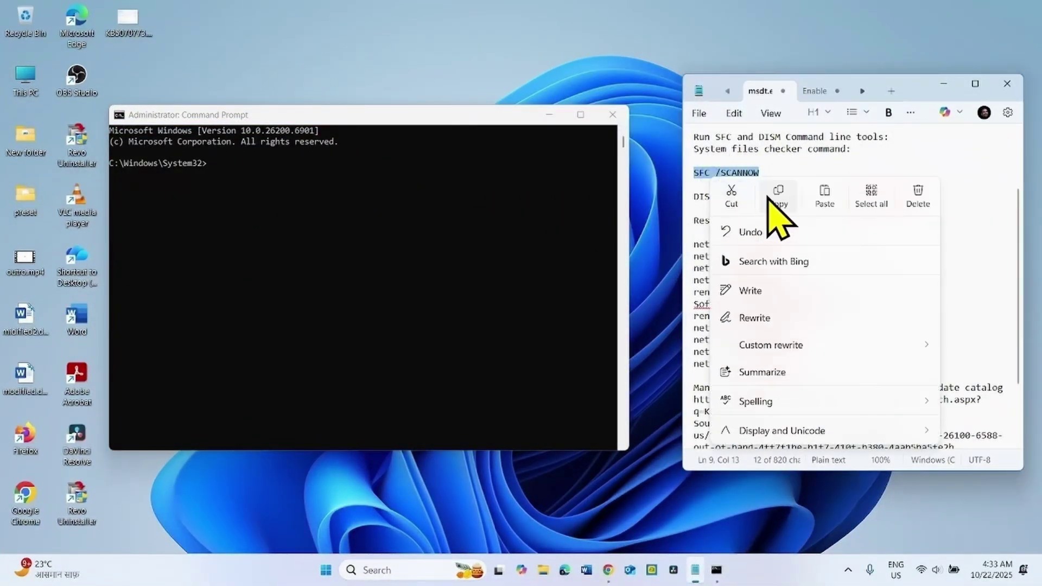
{"action": "left_click", "coordinate": [776, 191]}
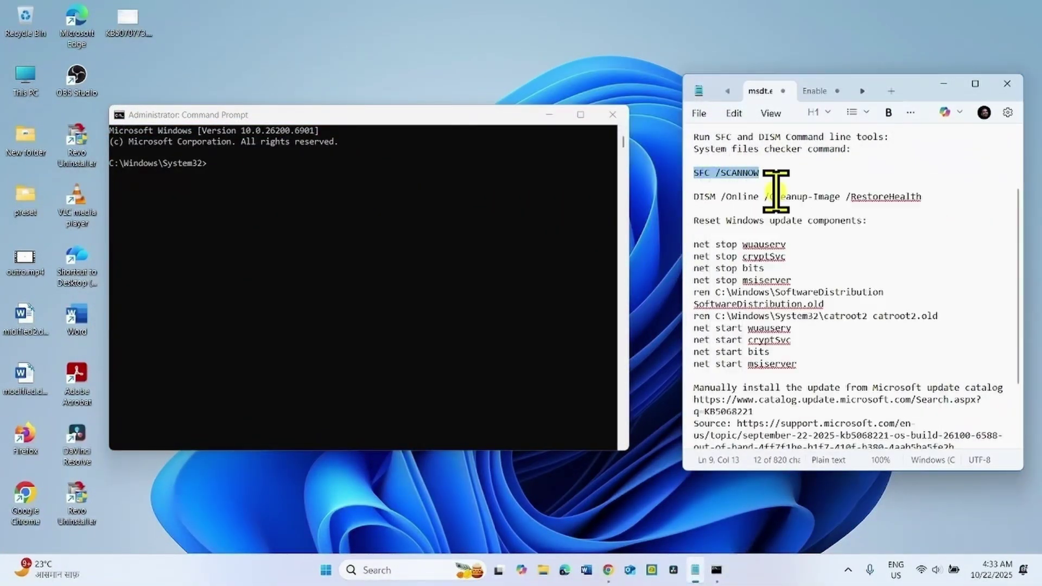
{"action": "left_click", "coordinate": [250, 164]}
{"action": "right_click", "coordinate": [251, 166]}
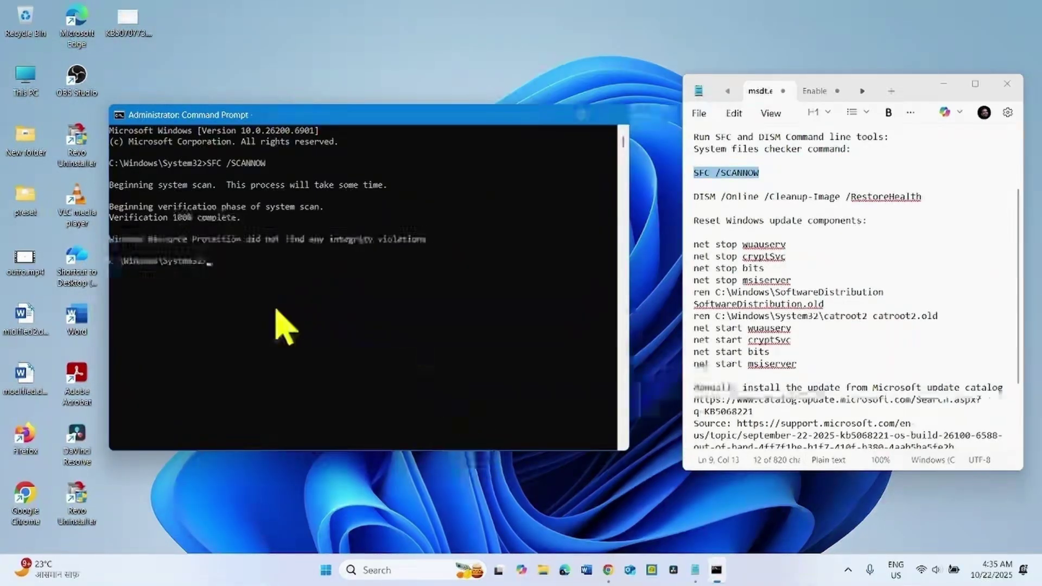
{"action": "left_click_drag", "start_coordinate": [928, 197], "coordinate": [700, 196]}
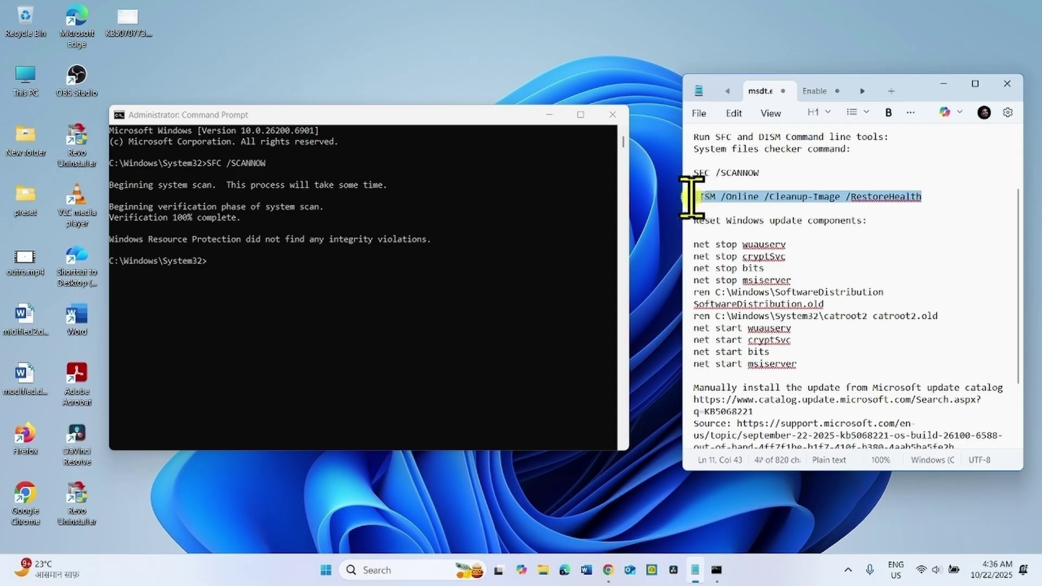
Run DISM /Online /Cleanup-Image /RestoreHealth from the notes, then close Command Prompt and minimize the notes.
{"action": "right_click", "coordinate": [703, 196]}
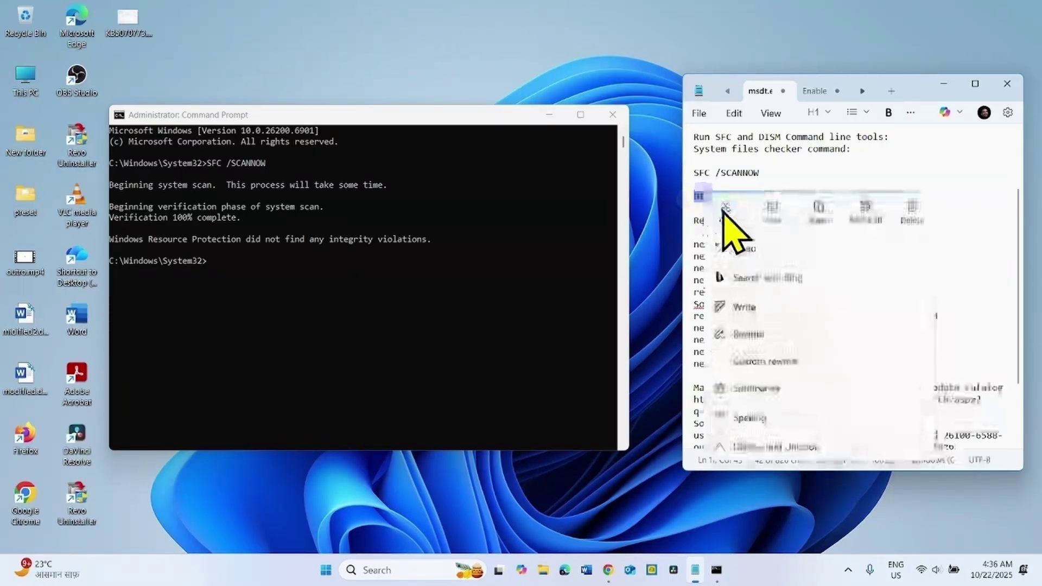
{"action": "left_click", "coordinate": [781, 214]}
{"action": "left_click", "coordinate": [237, 266]}
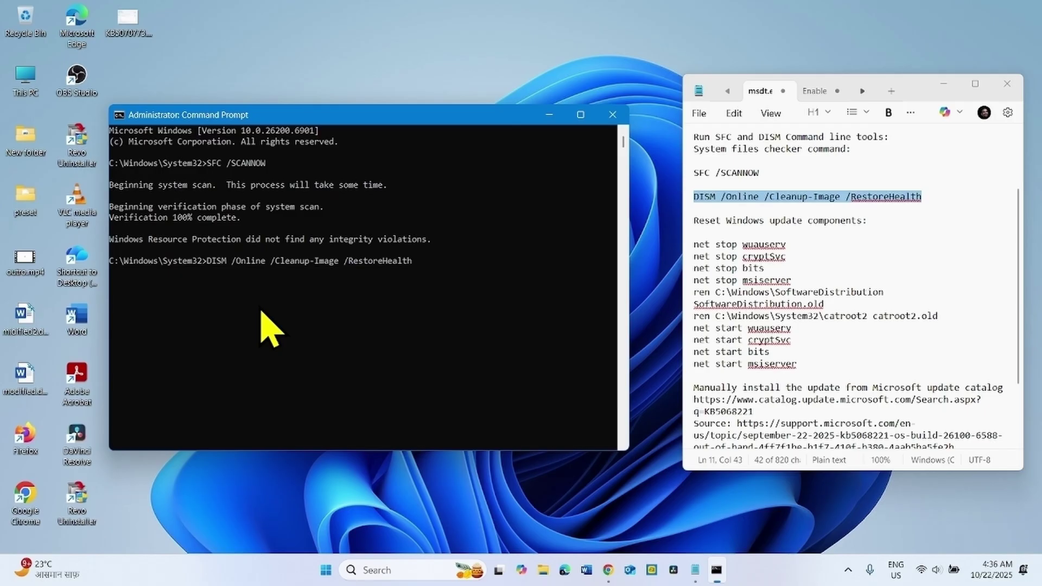
{"action": "key", "text": "Return"}
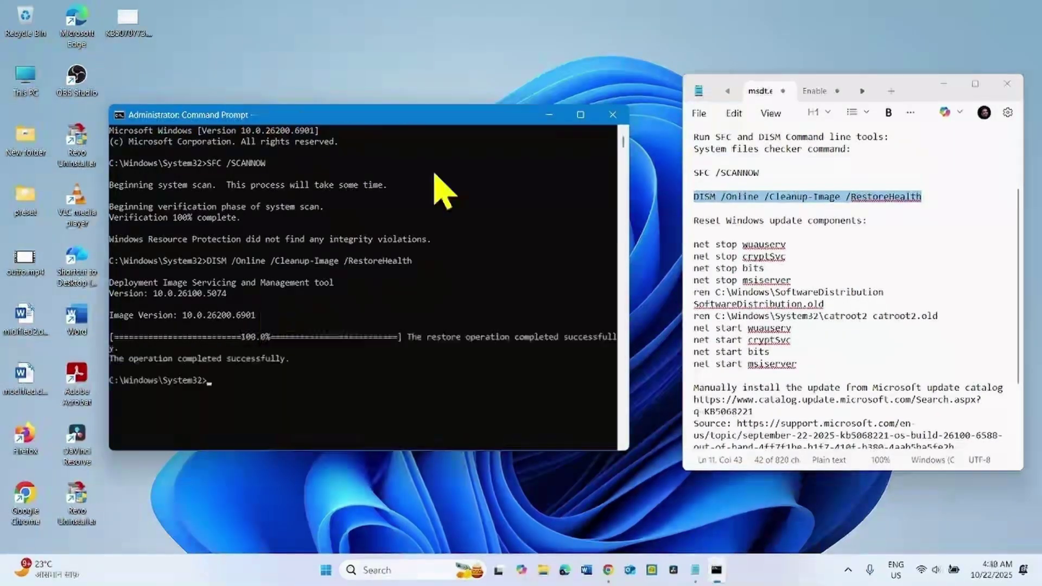
{"action": "left_click", "coordinate": [612, 114]}
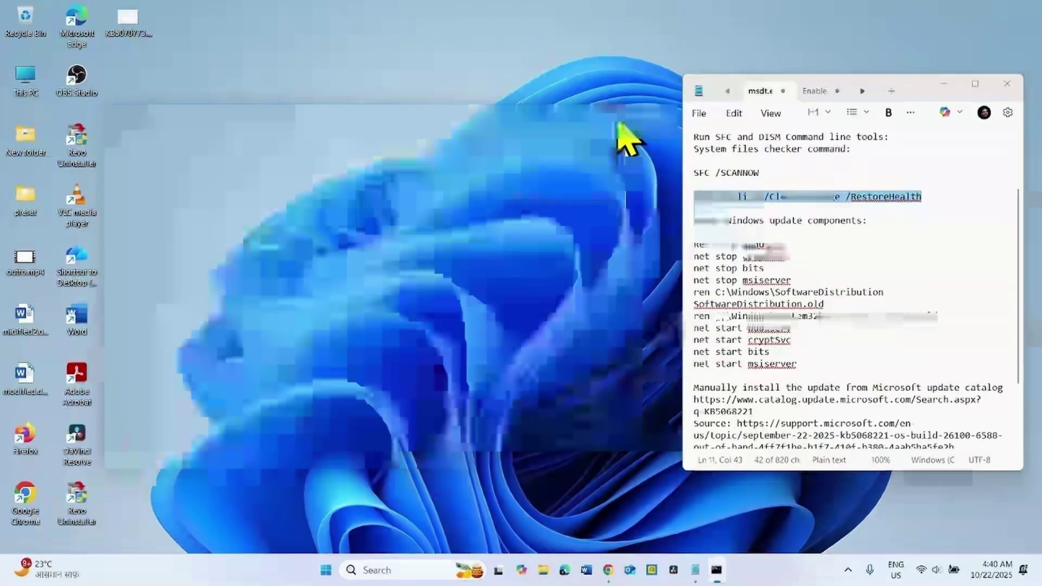
{"action": "left_click", "coordinate": [944, 83]}
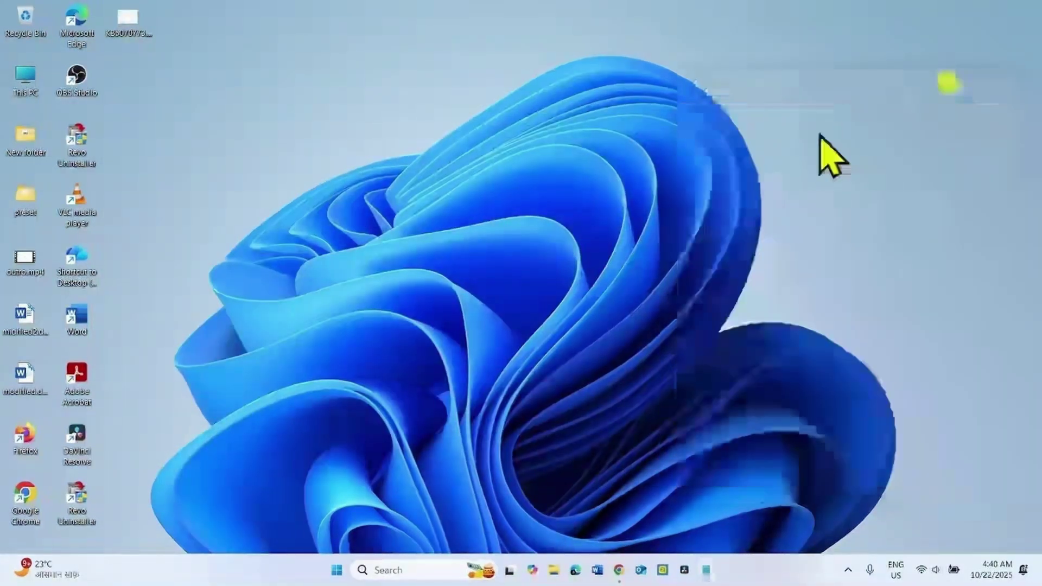
{"action": "left_click", "coordinate": [337, 571]}
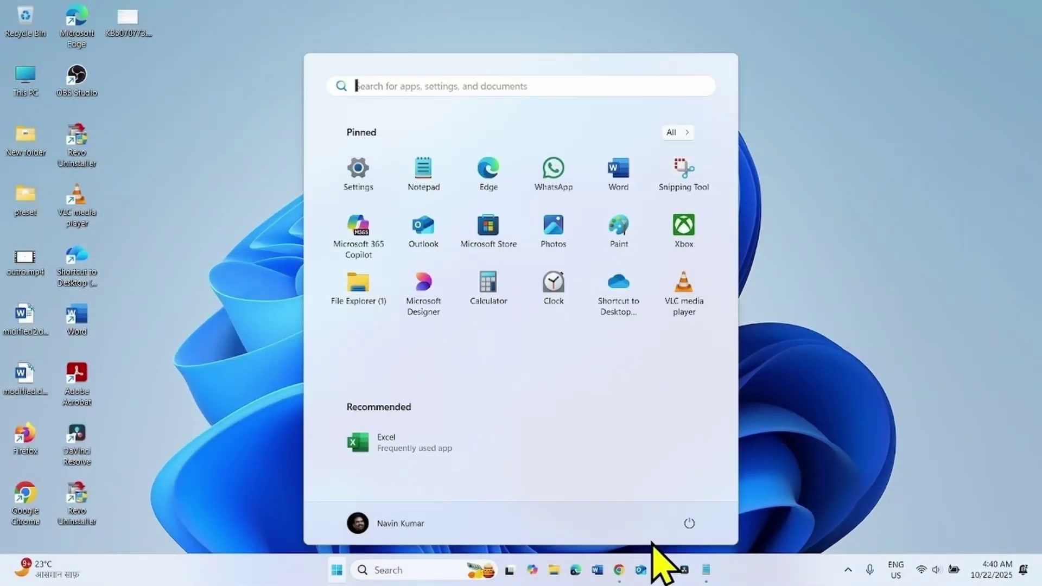
{"action": "left_click", "coordinate": [686, 527]}
{"action": "left_click", "coordinate": [792, 436]}
{"action": "left_click", "coordinate": [793, 436]}
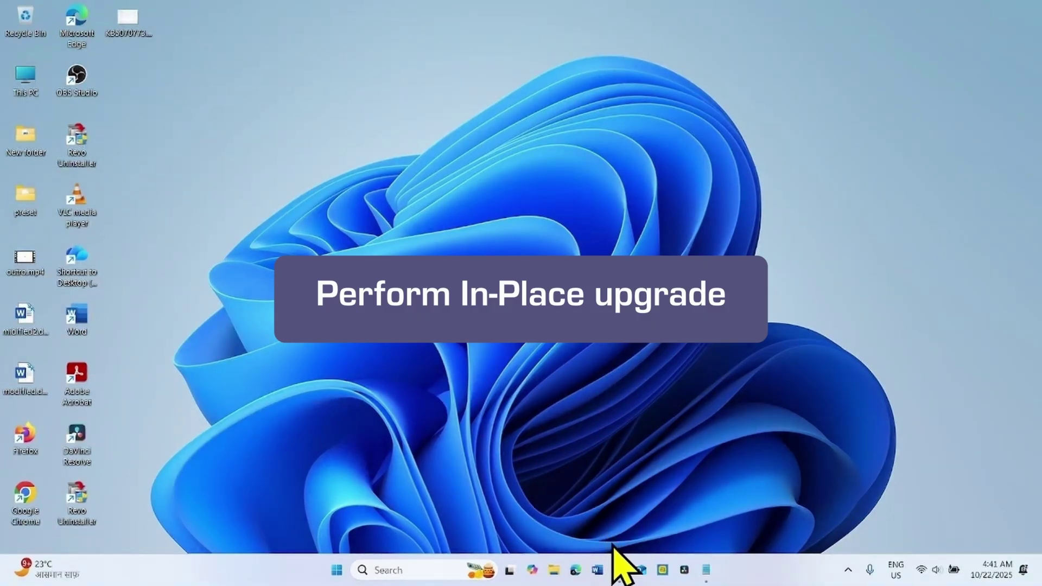
Bring the Chrome window forward and search 'windows 11 download' in a new tab.
{"action": "mouse_move", "coordinate": [618, 571]}
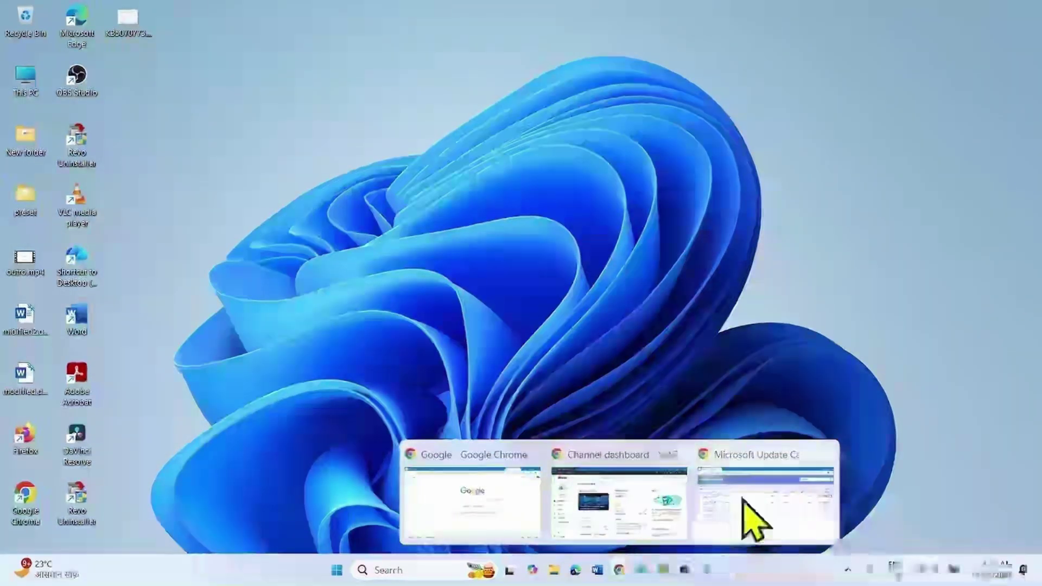
{"action": "left_click", "coordinate": [742, 495]}
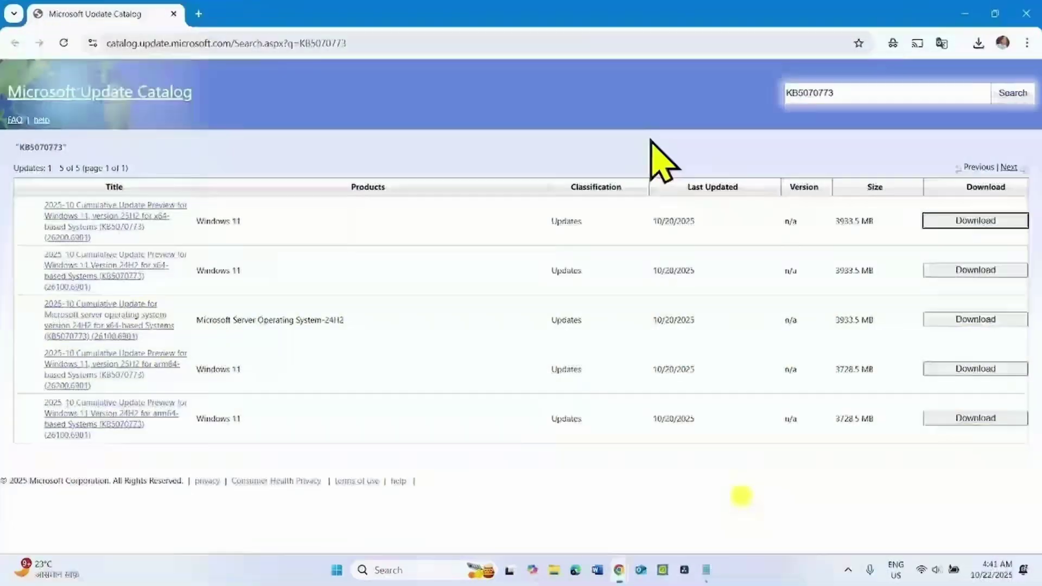
{"action": "left_click", "coordinate": [198, 13]}
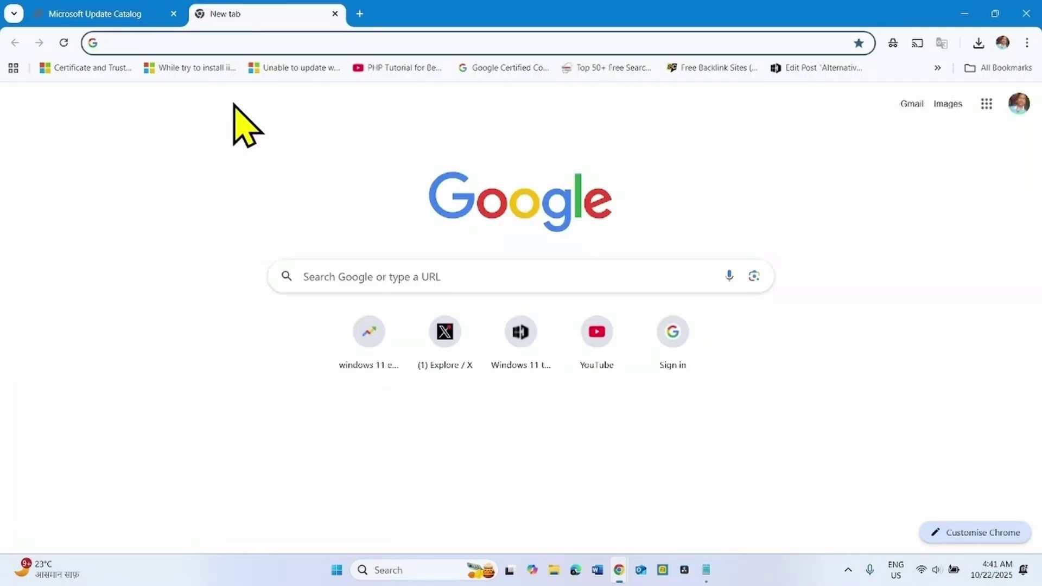
{"action": "type", "text": "windows 11 "}
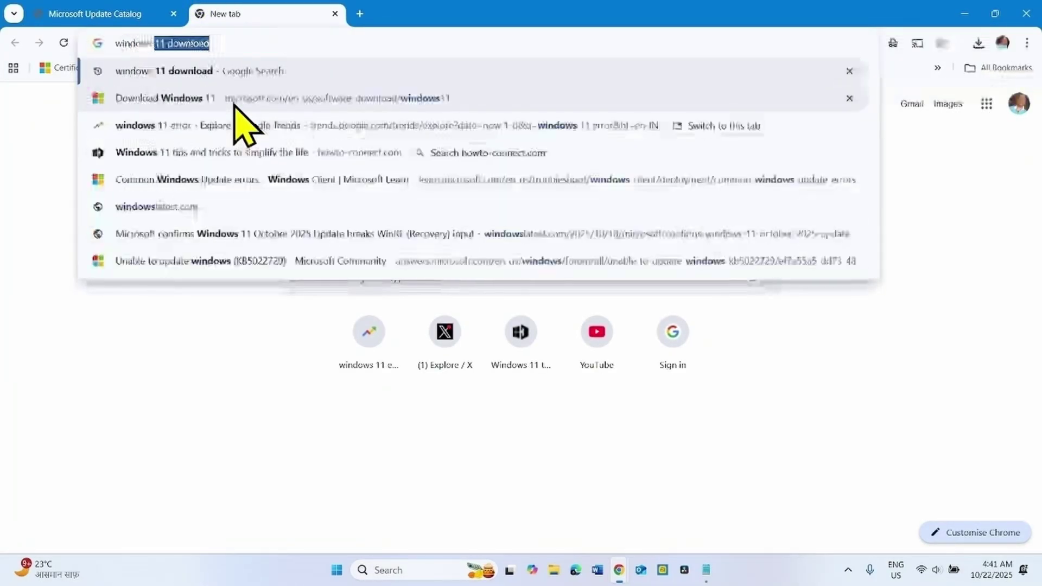
{"action": "type", "text": "download"}
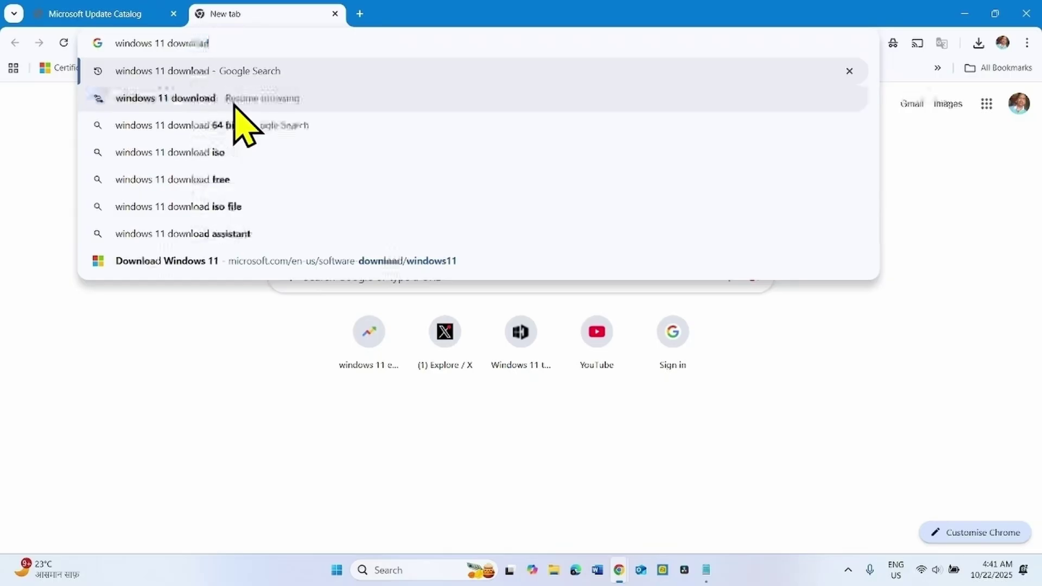
{"action": "key", "text": "Return"}
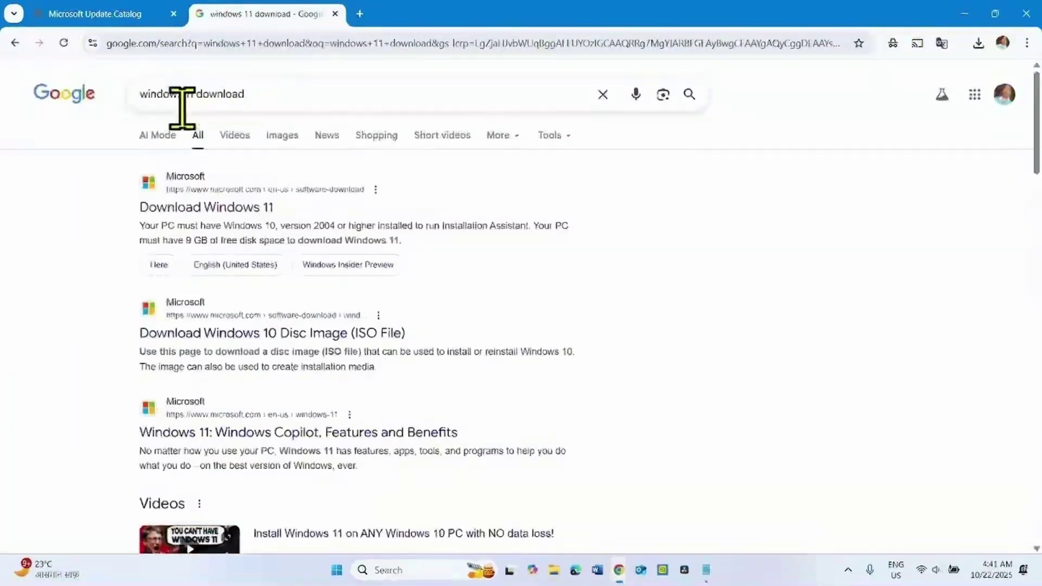
Open Microsoft's Download Windows 11 page and confirm the multi-edition ISO for x64 devices.
{"action": "left_click", "coordinate": [217, 208]}
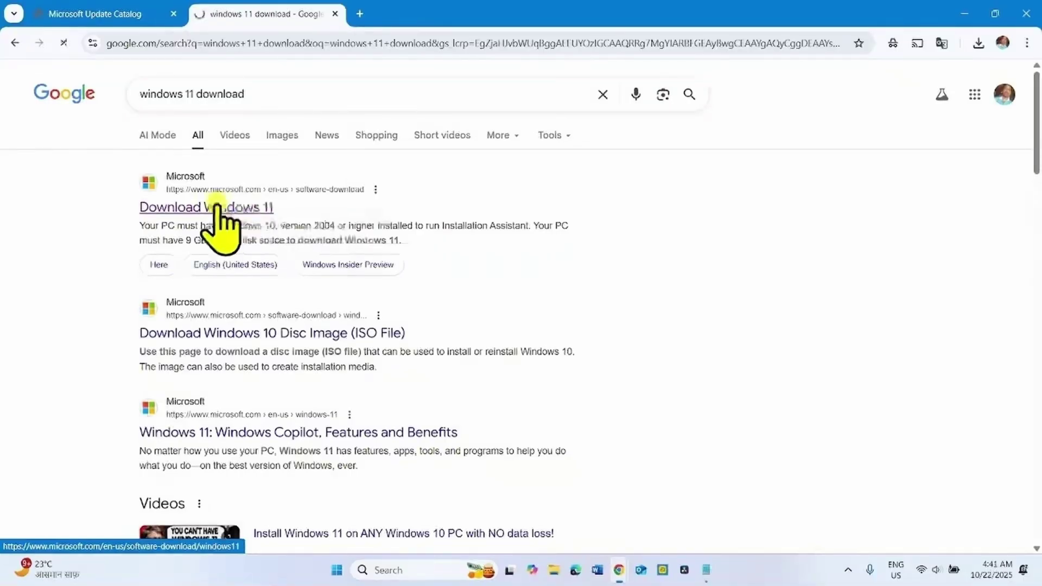
{"action": "scroll", "coordinate": [414, 295], "scroll_direction": "down", "scroll_amount": 6}
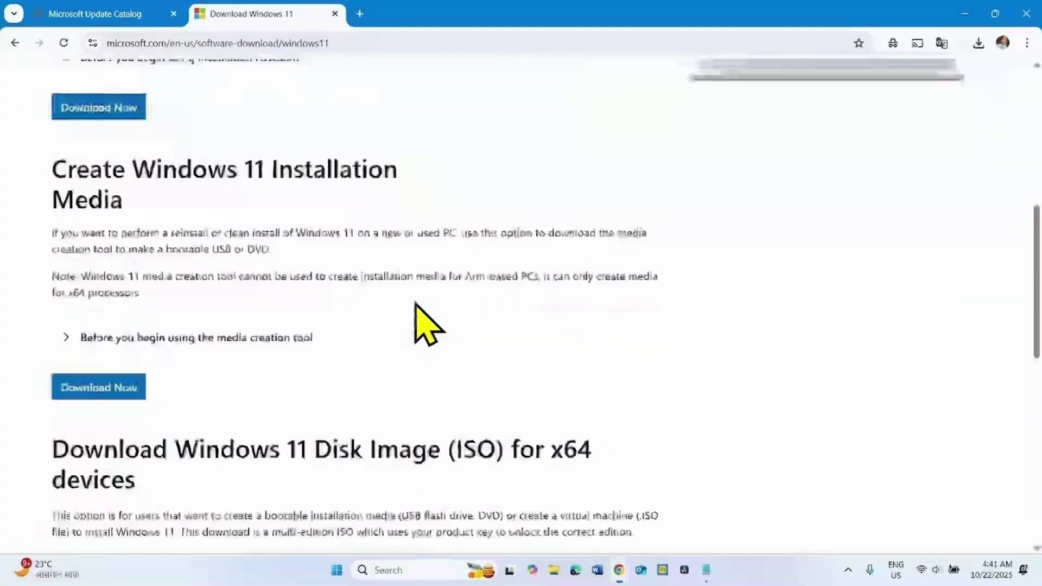
{"action": "scroll", "coordinate": [415, 303], "scroll_direction": "down", "scroll_amount": 6}
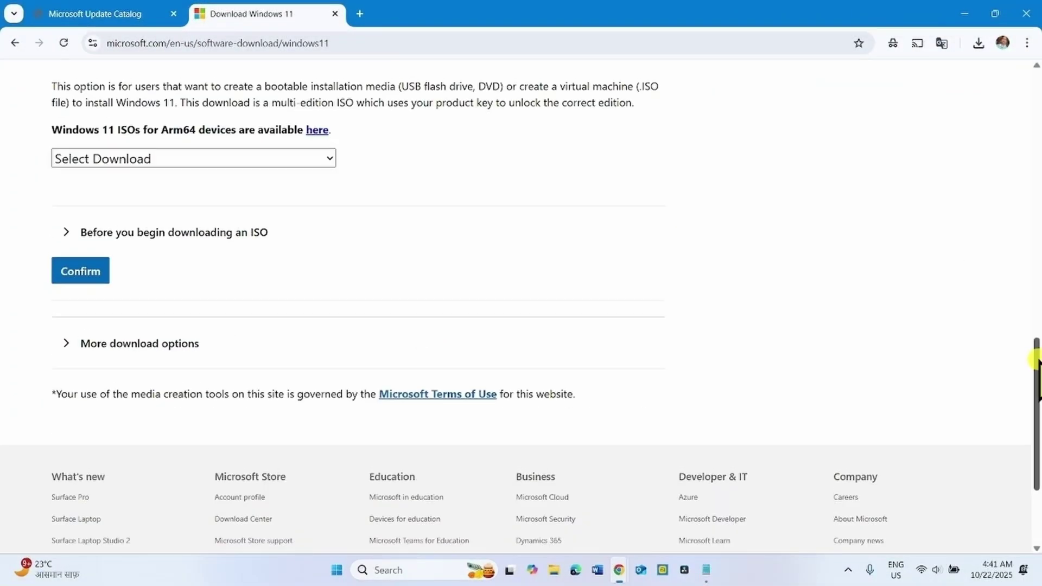
{"action": "scroll", "coordinate": [773, 242], "scroll_direction": "up", "scroll_amount": 2}
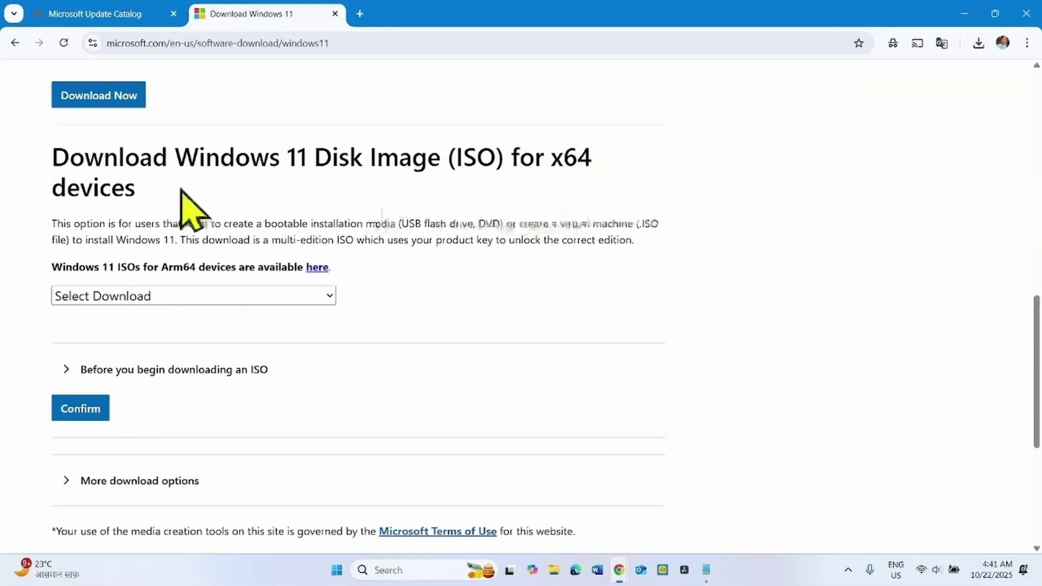
{"action": "left_click", "coordinate": [96, 298]}
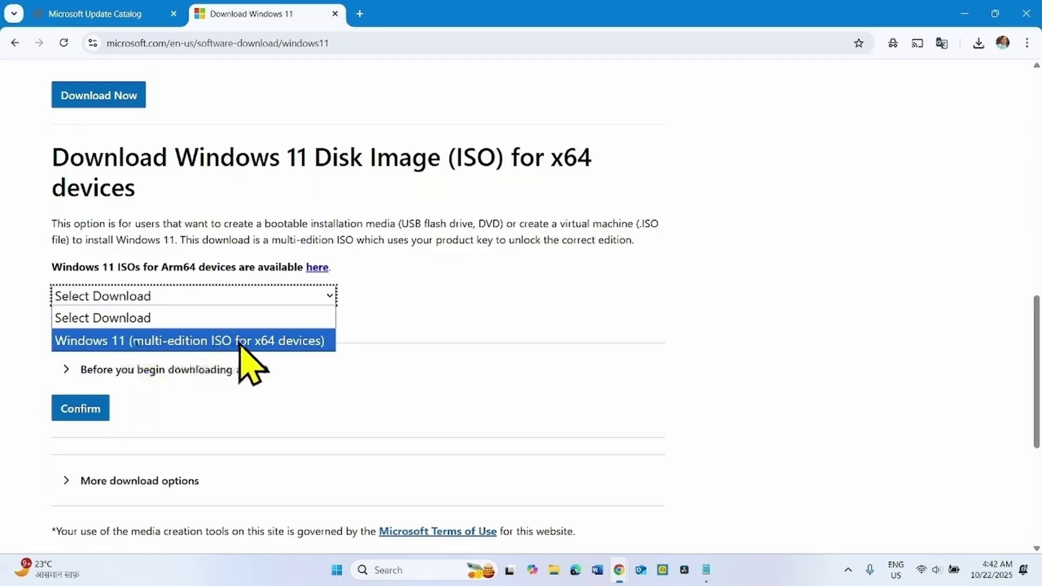
{"action": "left_click", "coordinate": [284, 341]}
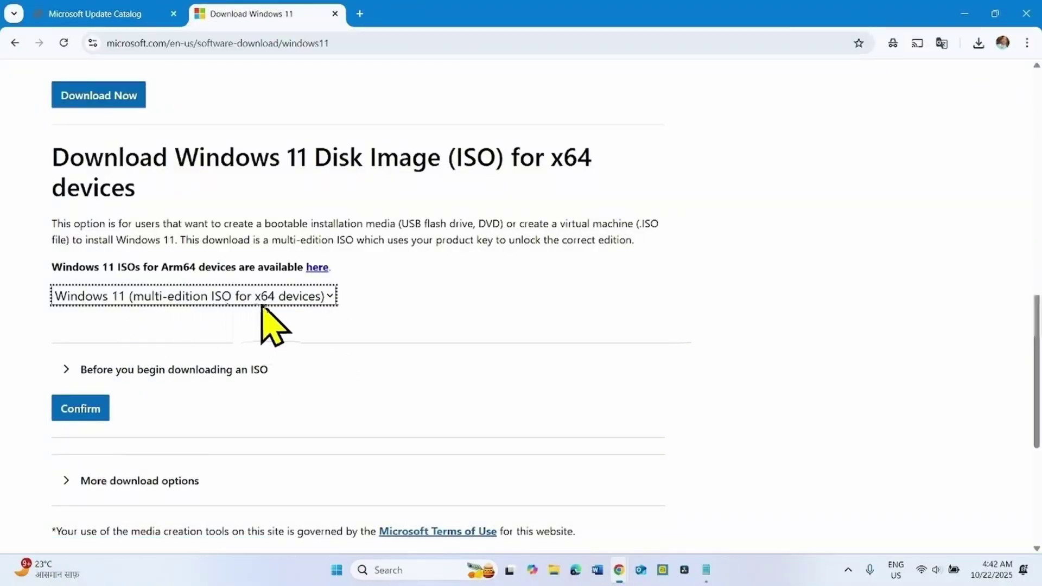
{"action": "left_click", "coordinate": [80, 412]}
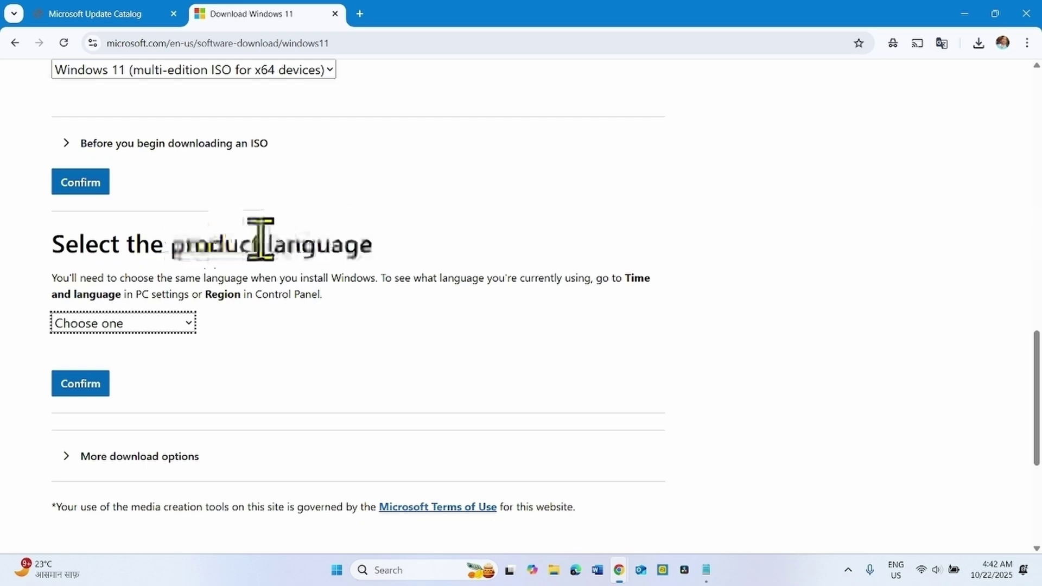
{"action": "left_click", "coordinate": [337, 571]}
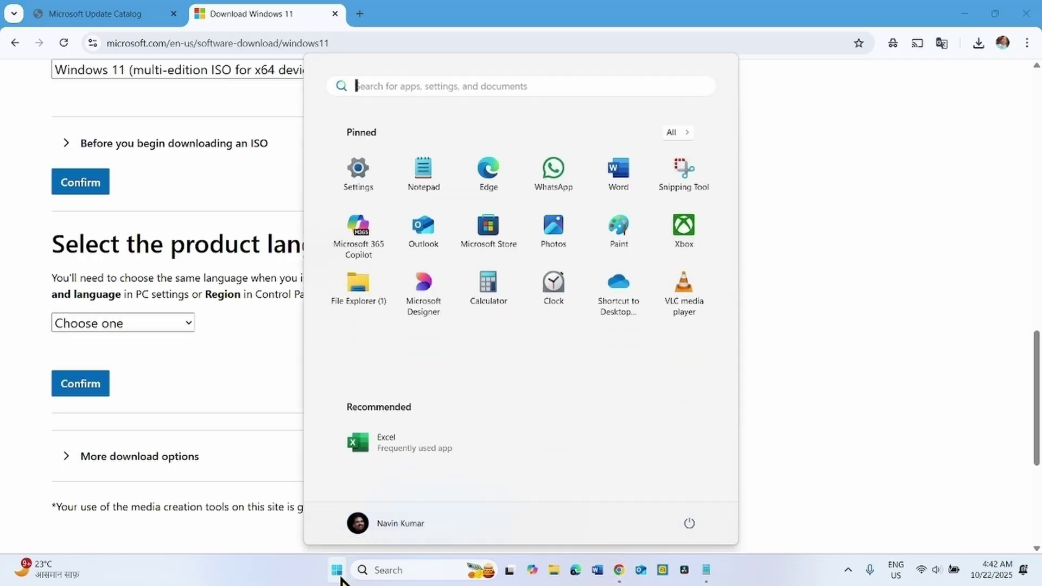
{"action": "left_click", "coordinate": [350, 165]}
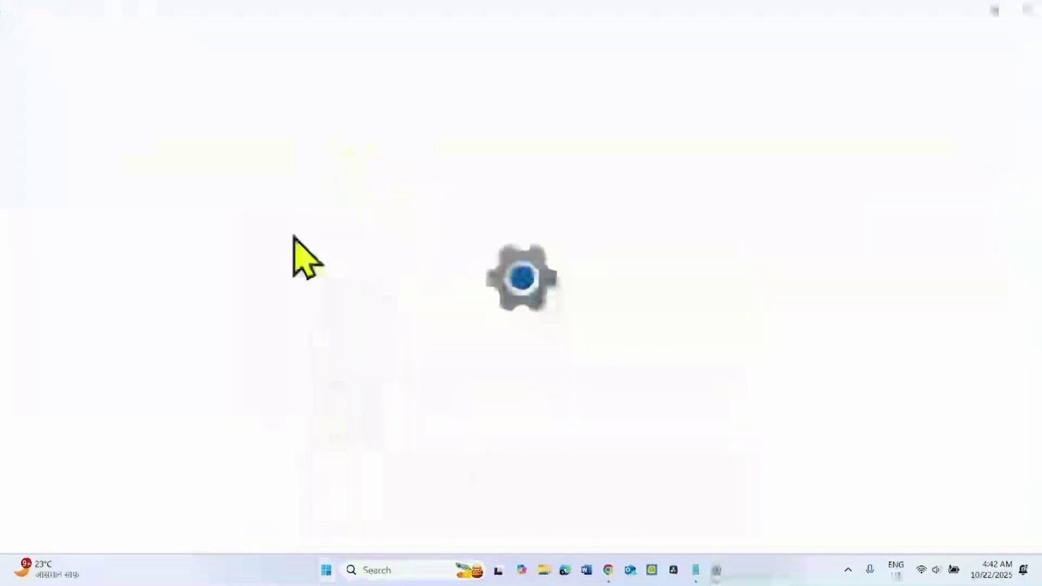
{"action": "left_click", "coordinate": [65, 302]}
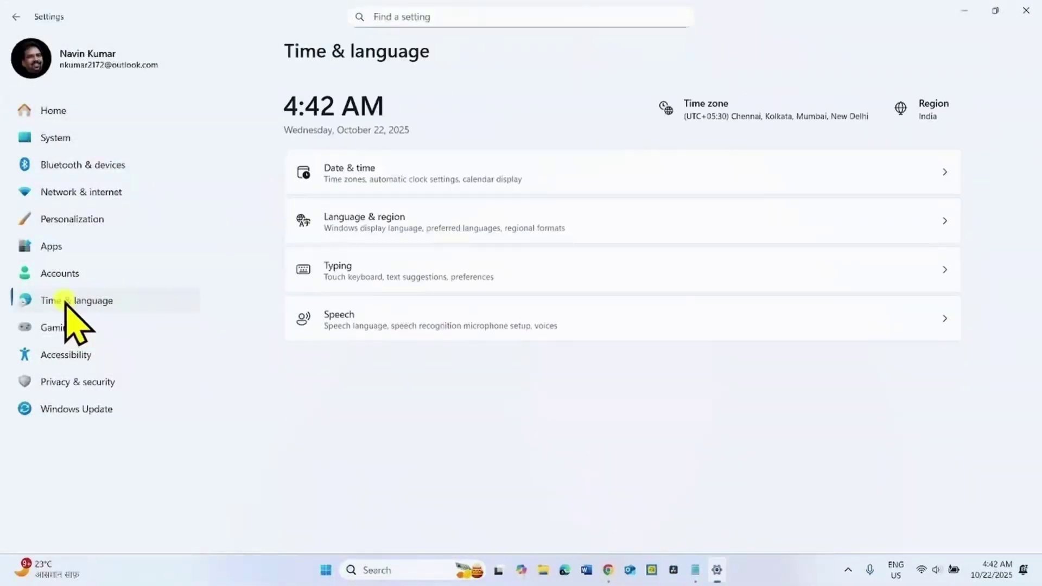
{"action": "left_click", "coordinate": [366, 217]}
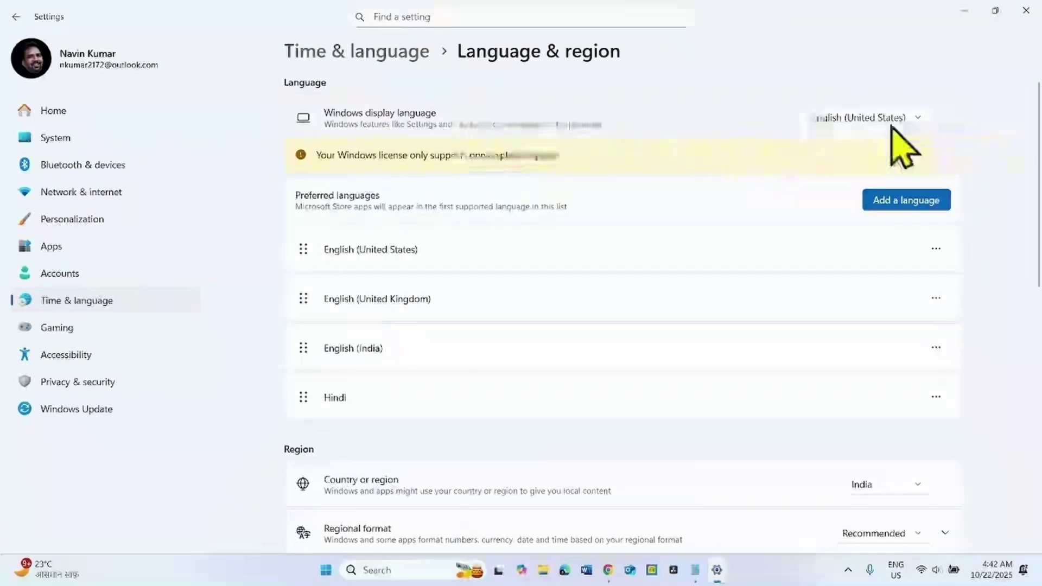
Start the 64-bit English (United States) Windows 11 ISO download, then show the desktop.
{"action": "left_click", "coordinate": [1025, 11]}
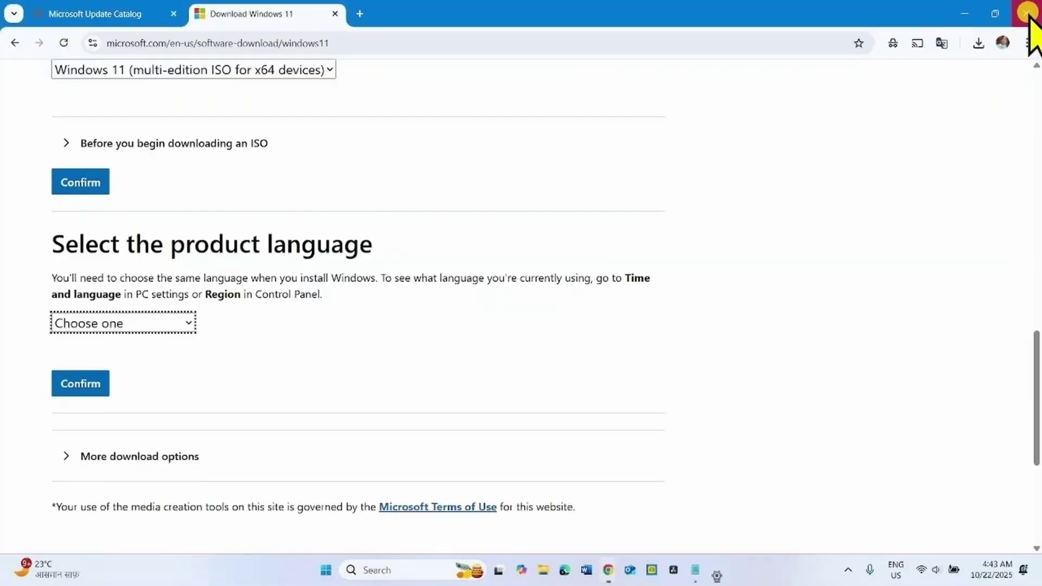
{"action": "left_click", "coordinate": [96, 326]}
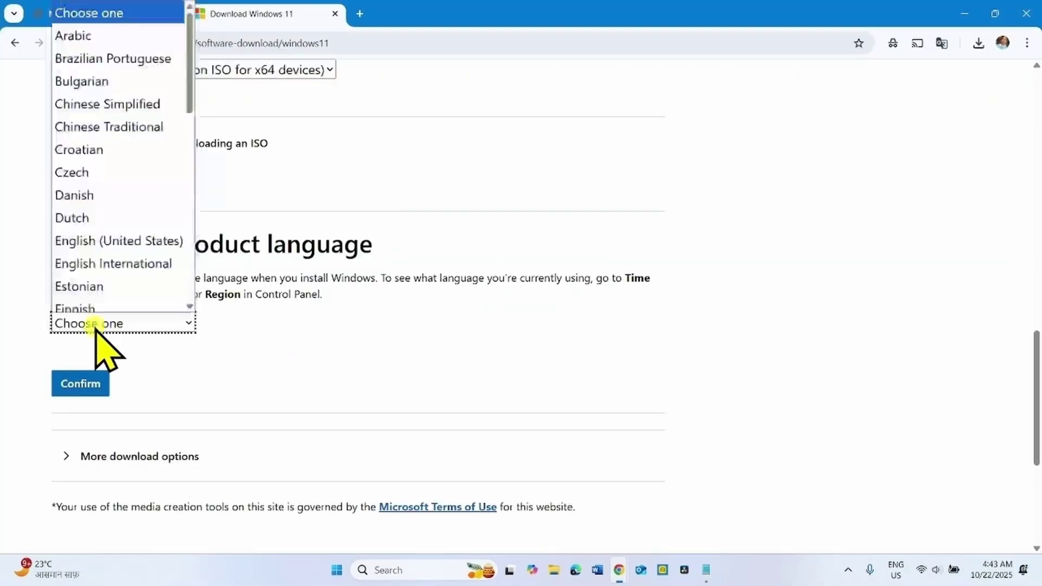
{"action": "left_click", "coordinate": [116, 234]}
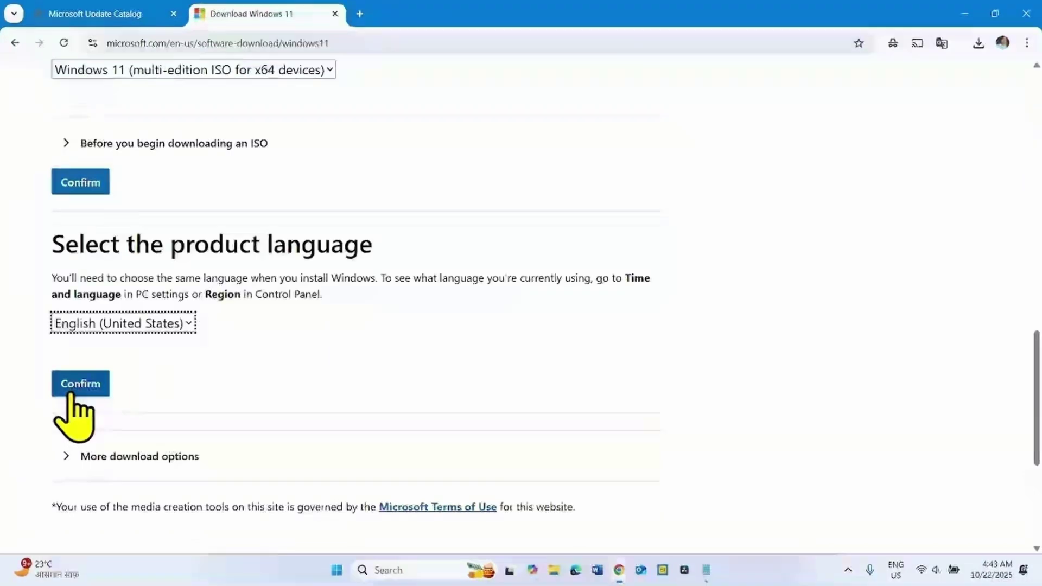
{"action": "left_click", "coordinate": [71, 392]}
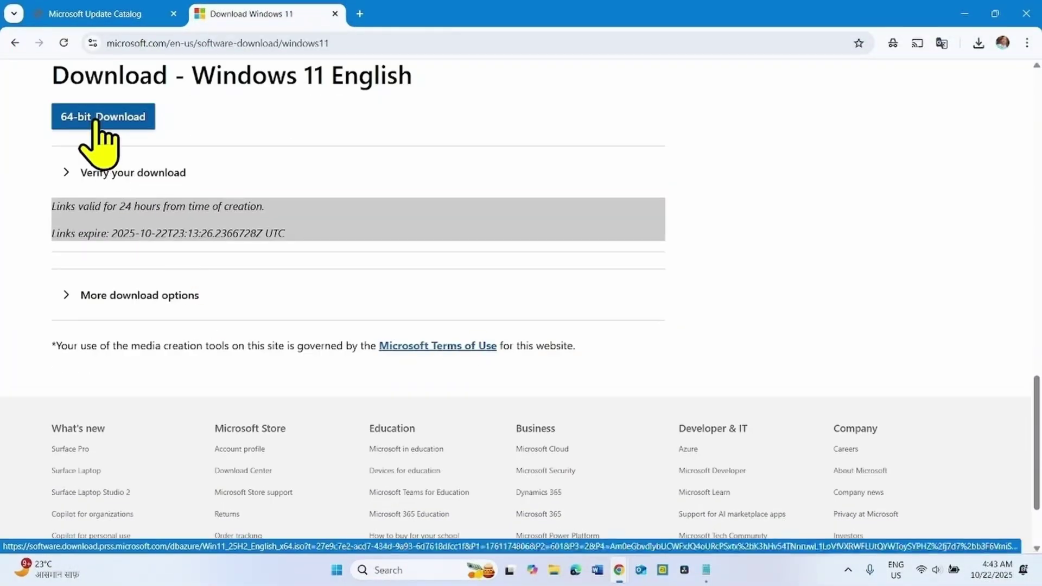
{"action": "left_click", "coordinate": [976, 43]}
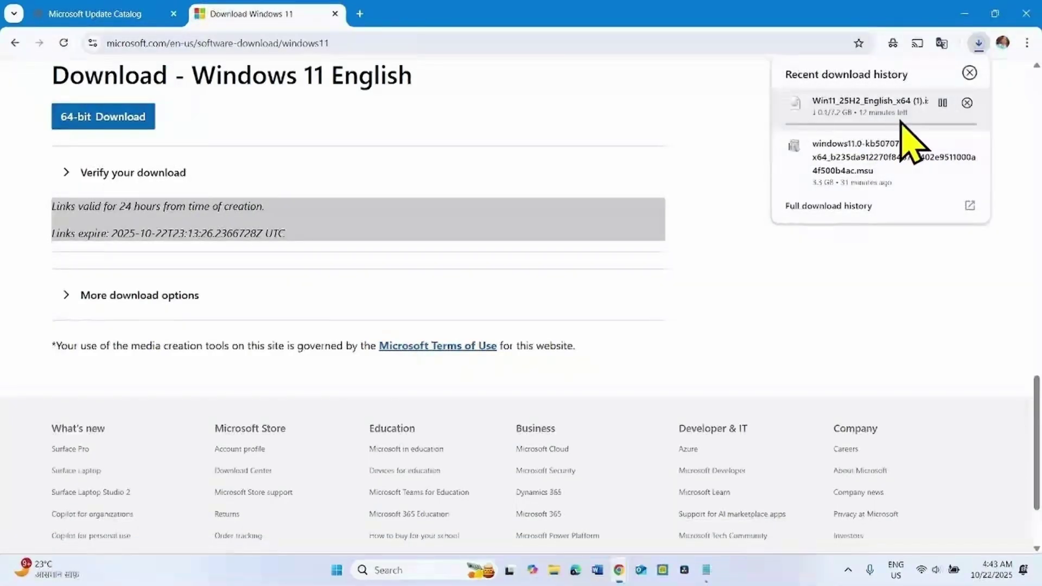
{"action": "key", "text": "super+d"}
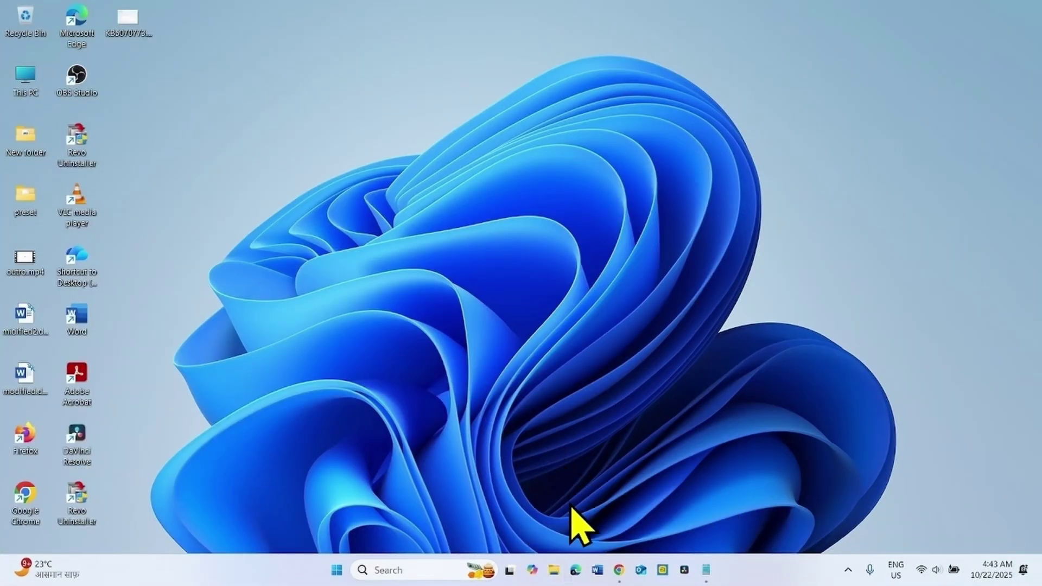
Mount Win11_25H2_English_x64.iso from Downloads as drive E: and run its setup.exe.
{"action": "left_click", "coordinate": [554, 572]}
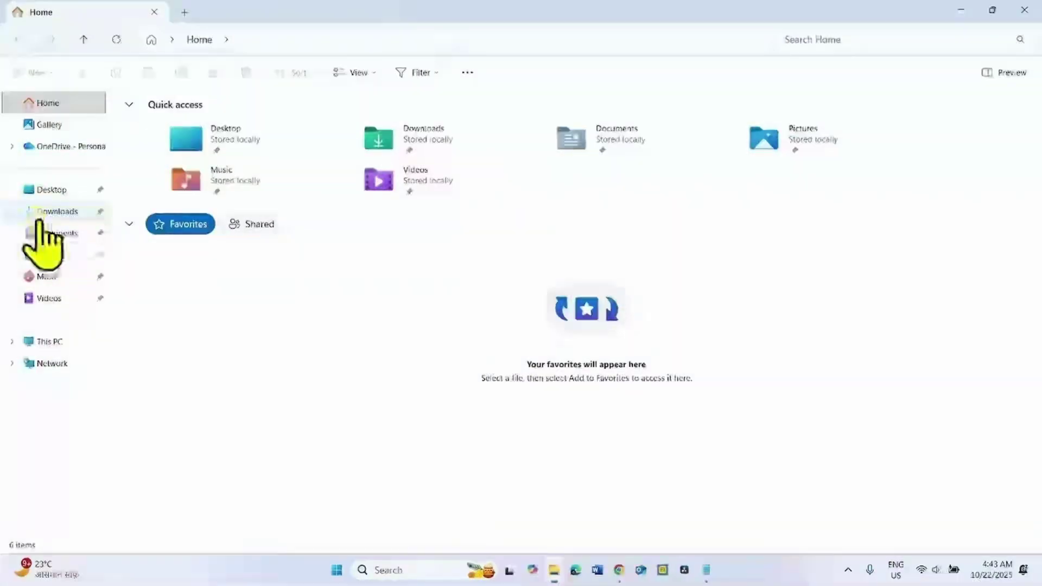
{"action": "left_click", "coordinate": [43, 213]}
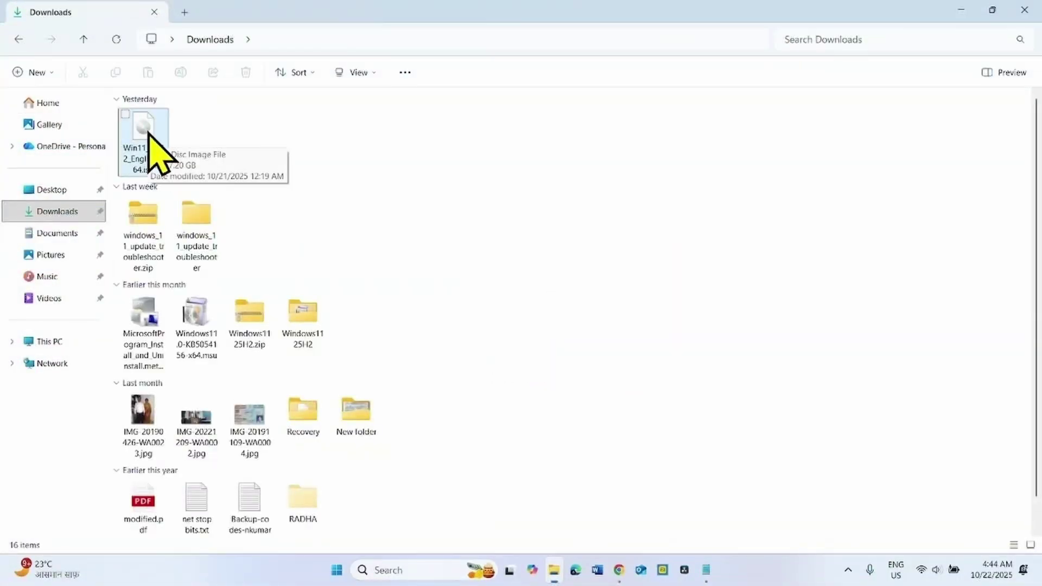
{"action": "right_click", "coordinate": [148, 135]}
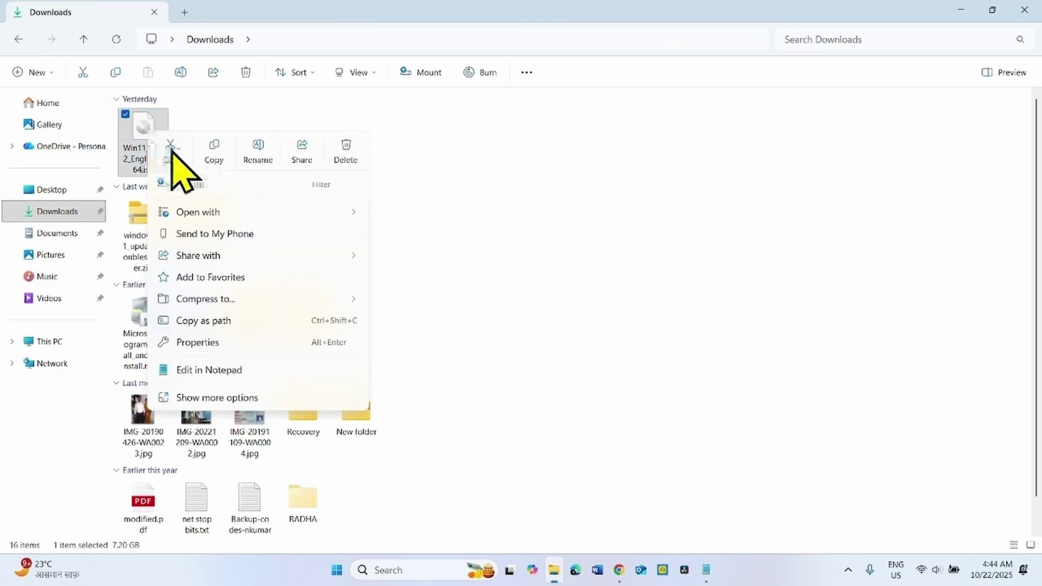
{"action": "left_click", "coordinate": [211, 187]}
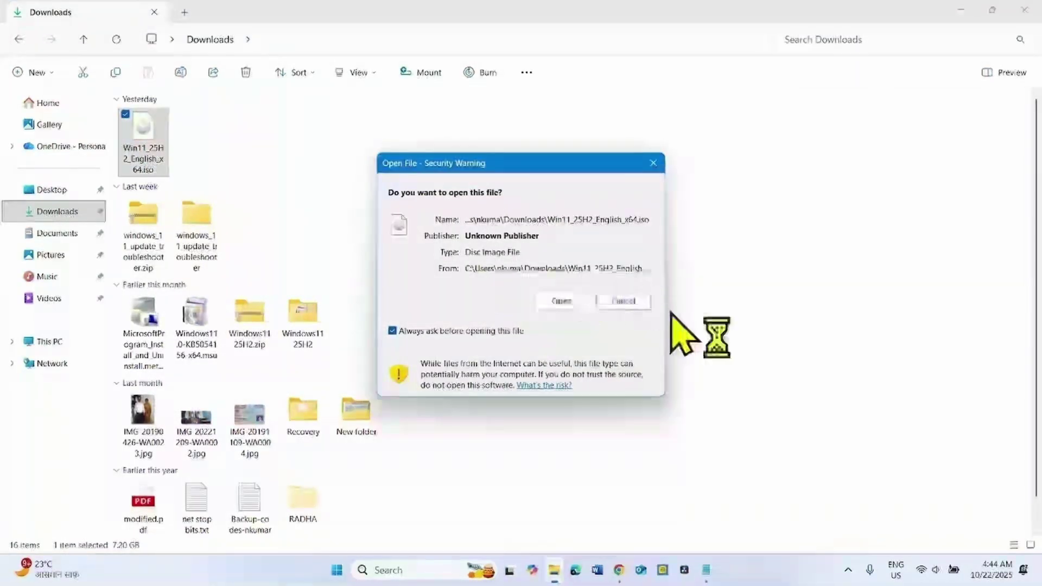
{"action": "left_click", "coordinate": [565, 301]}
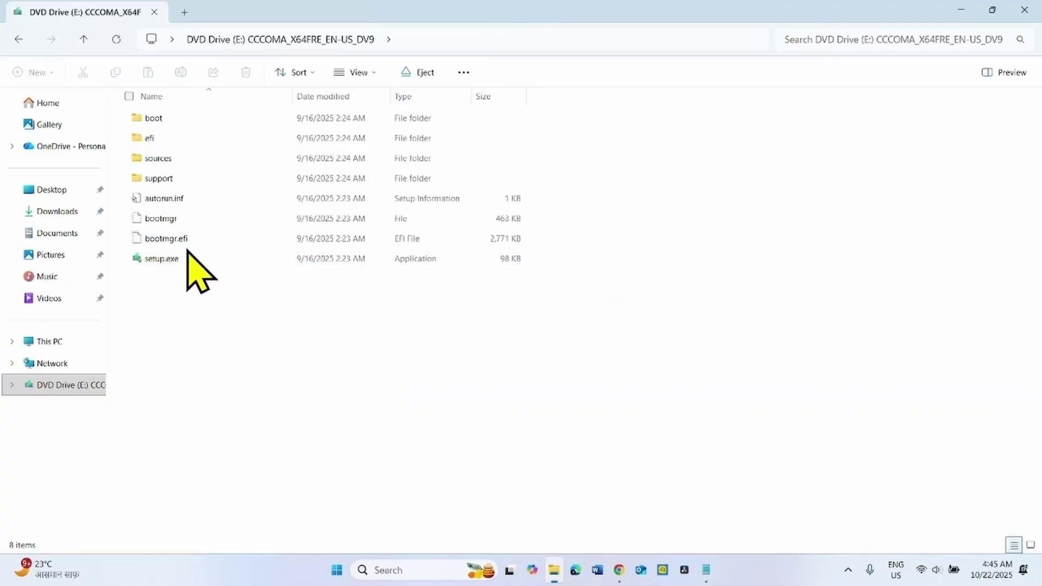
{"action": "right_click", "coordinate": [175, 259]}
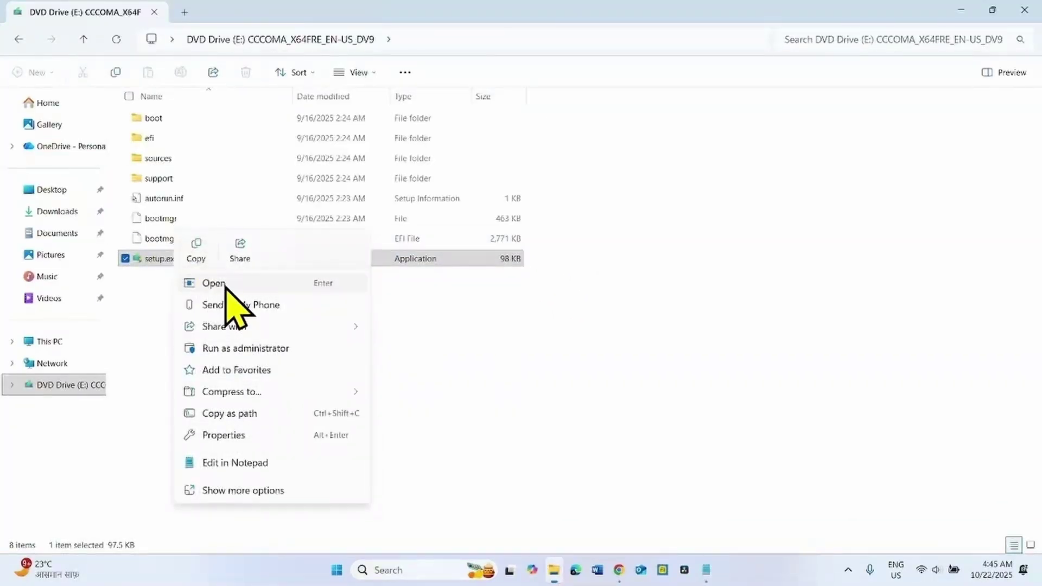
{"action": "left_click", "coordinate": [223, 284]}
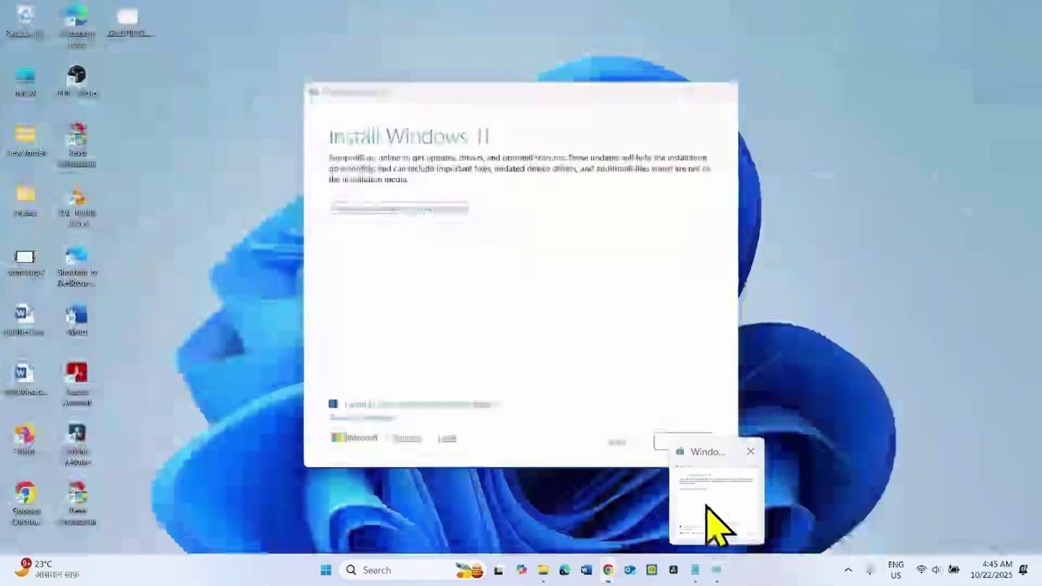
Skip installation feedback, accept the licence, keep personal files and apps, and start installing Windows 11.
{"action": "left_click", "coordinate": [703, 502]}
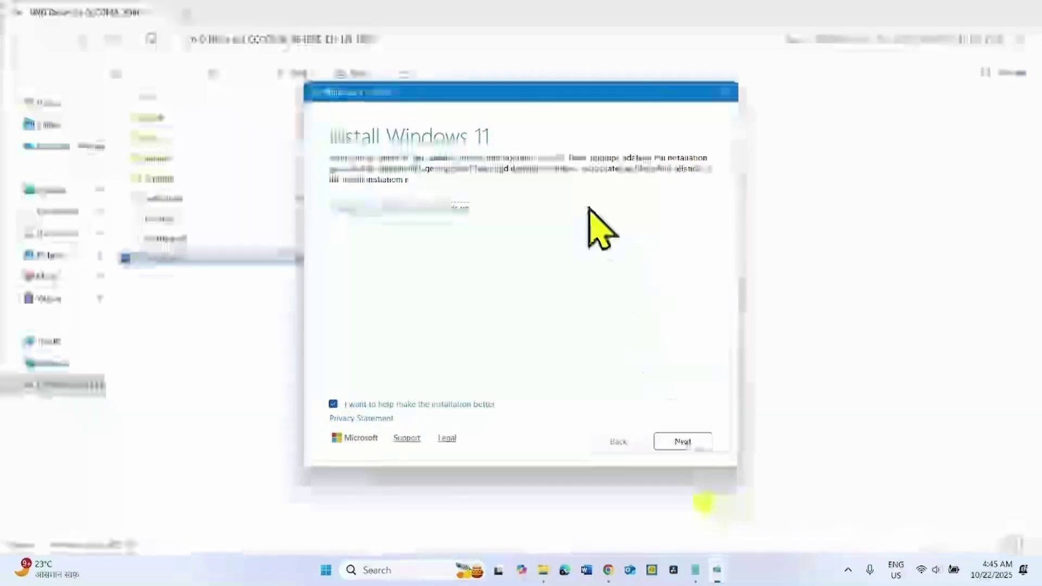
{"action": "left_click", "coordinate": [334, 404]}
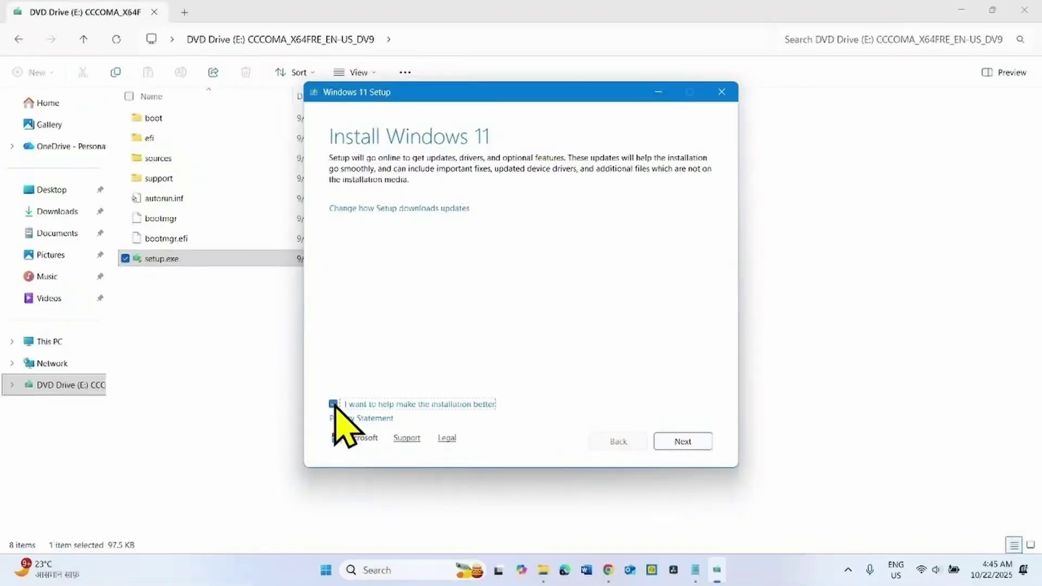
{"action": "left_click", "coordinate": [681, 442]}
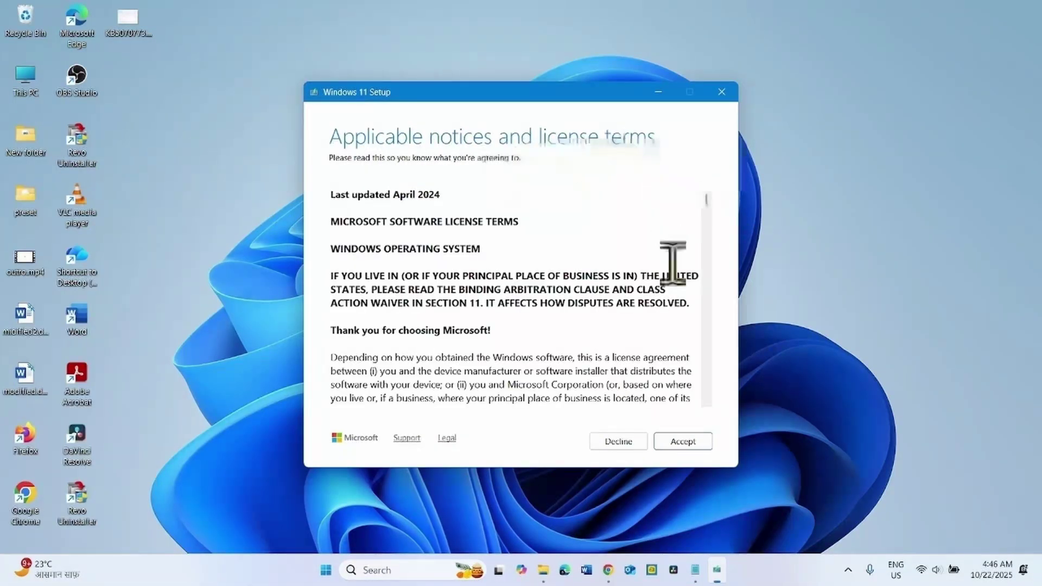
{"action": "left_click", "coordinate": [679, 443]}
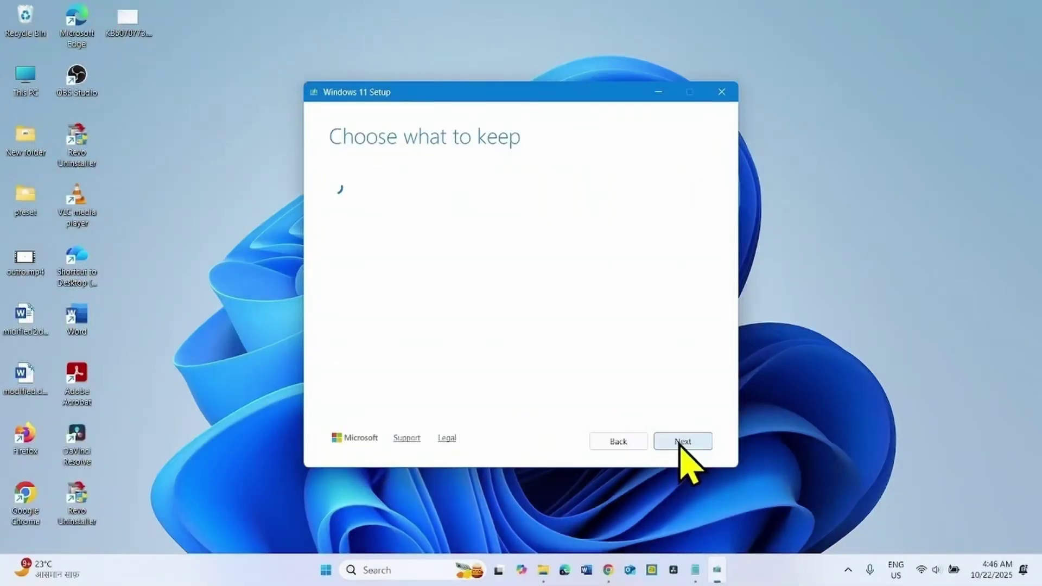
{"action": "left_click", "coordinate": [685, 449]}
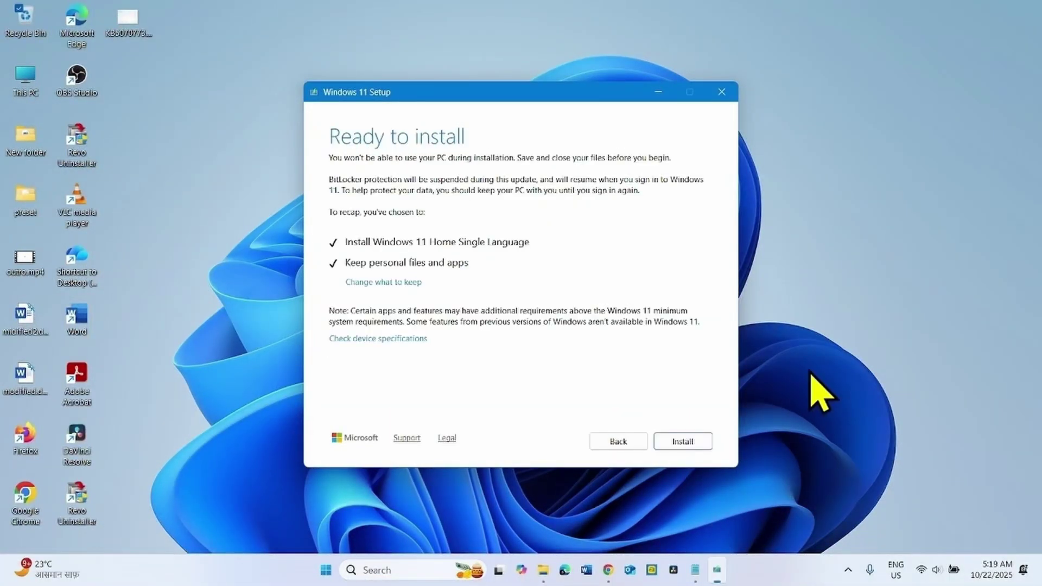
{"action": "left_click", "coordinate": [688, 441]}
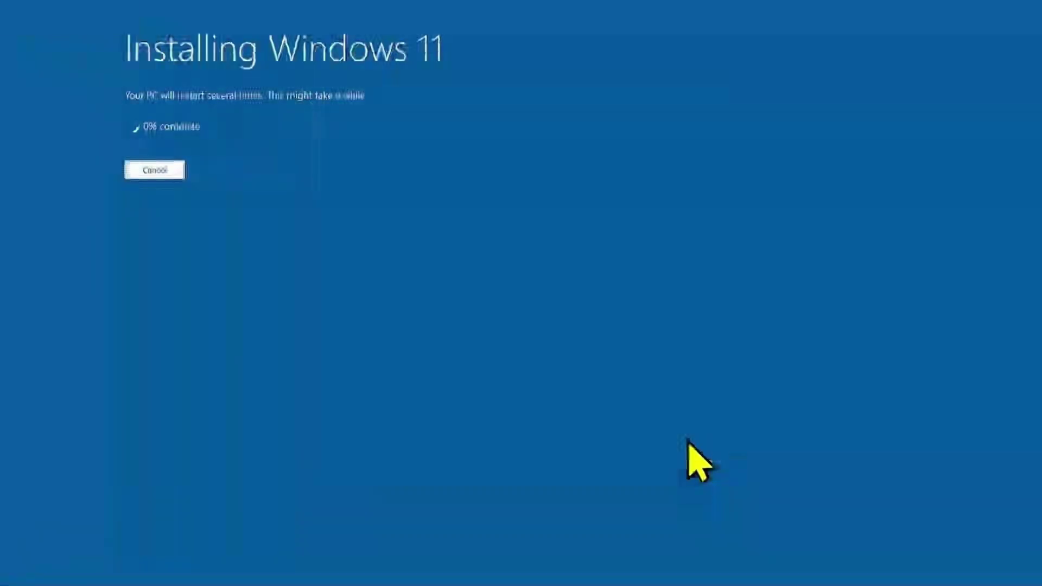